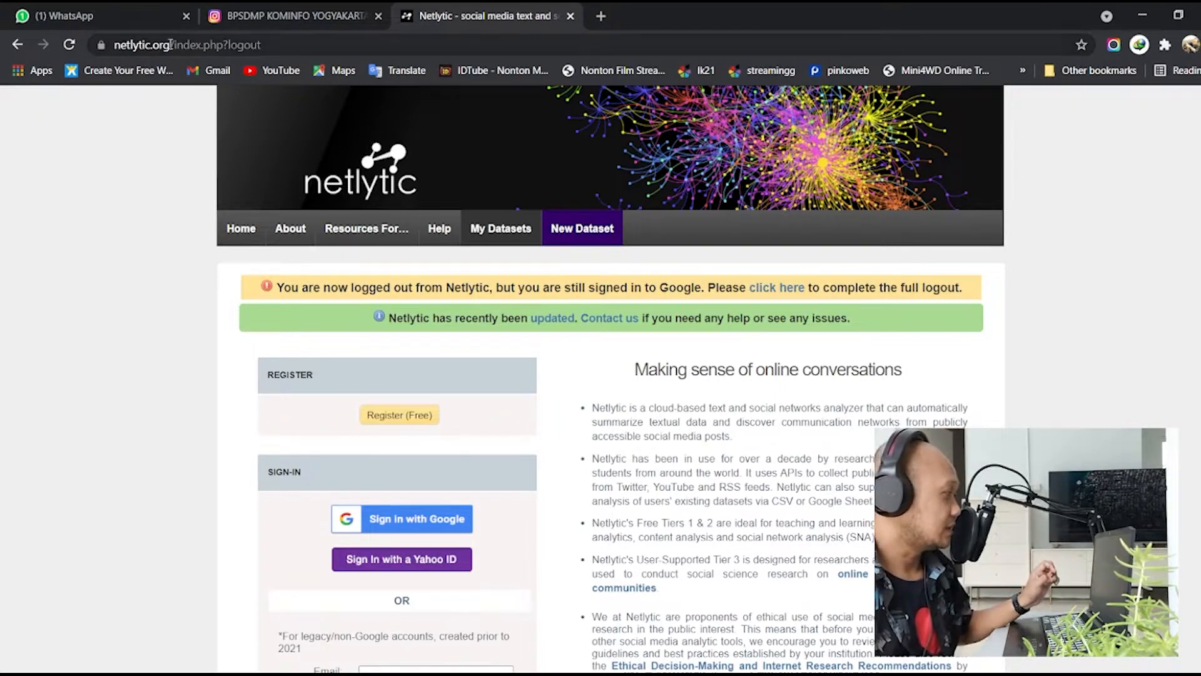
Sign in to the Netlytic site with the Google account.
{"action": "left_click_drag", "start_coordinate": [116, 44], "coordinate": [271, 50]}
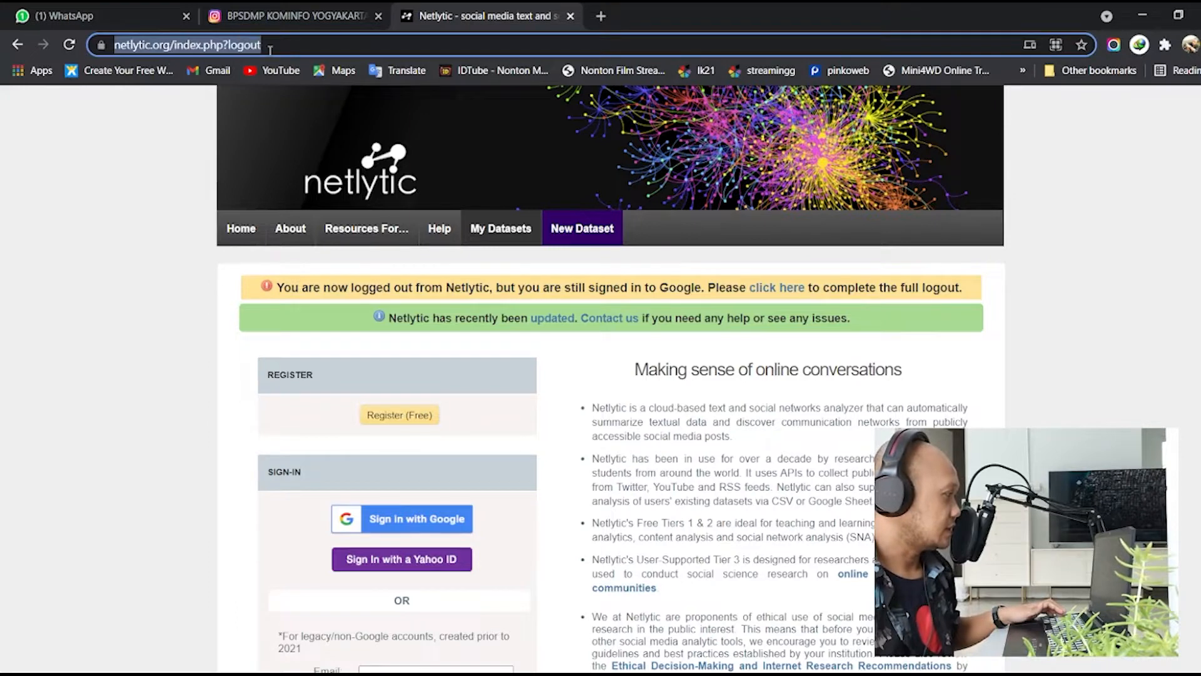
{"action": "left_click", "coordinate": [267, 518]}
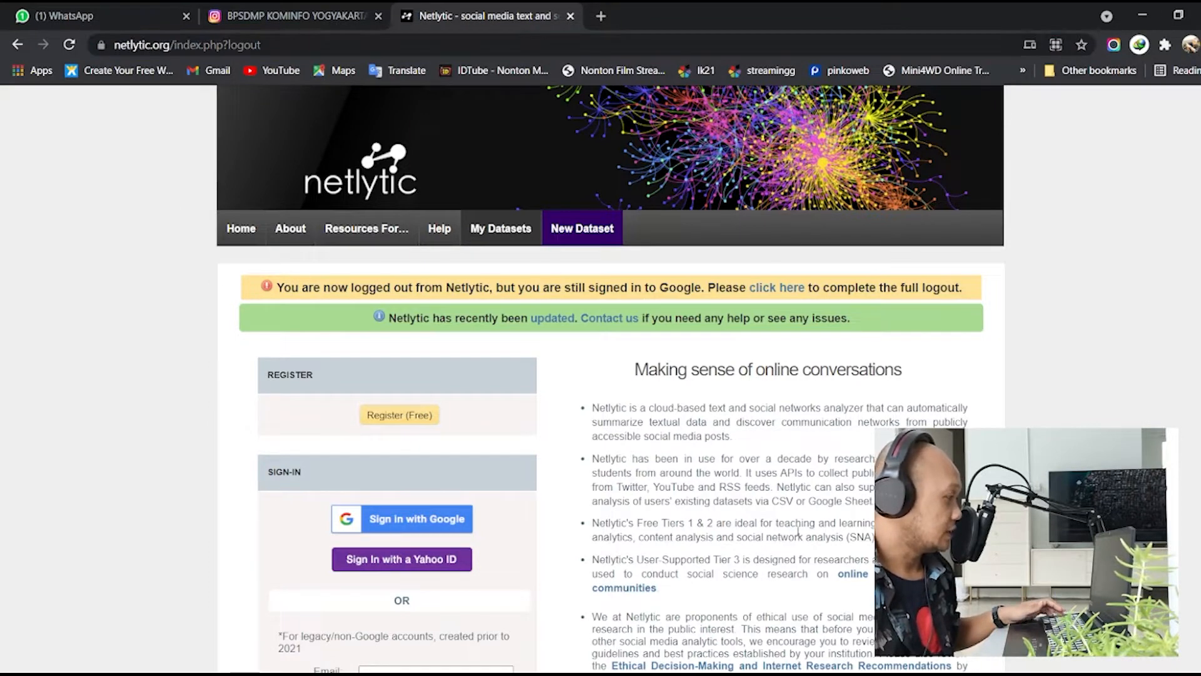
{"action": "scroll", "coordinate": [720, 406], "scroll_direction": "down", "scroll_amount": 3}
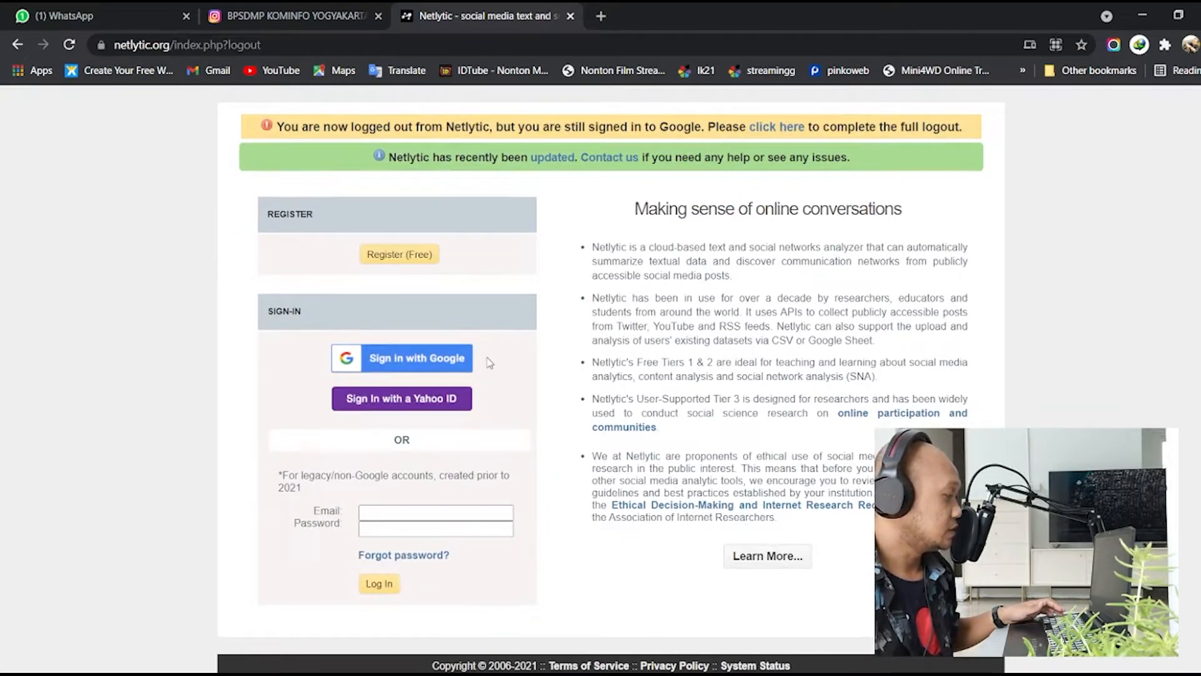
{"action": "left_click", "coordinate": [432, 361]}
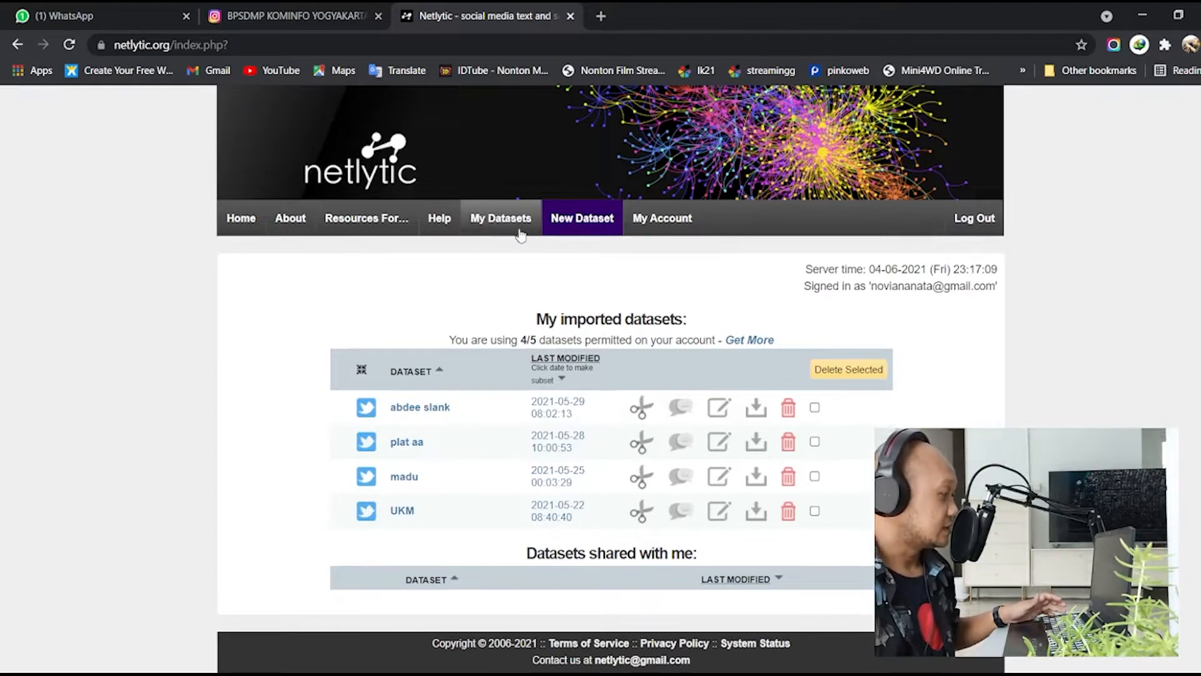
Look over the new dataset form and check the linked Twitter account in the account settings.
{"action": "left_click", "coordinate": [617, 227]}
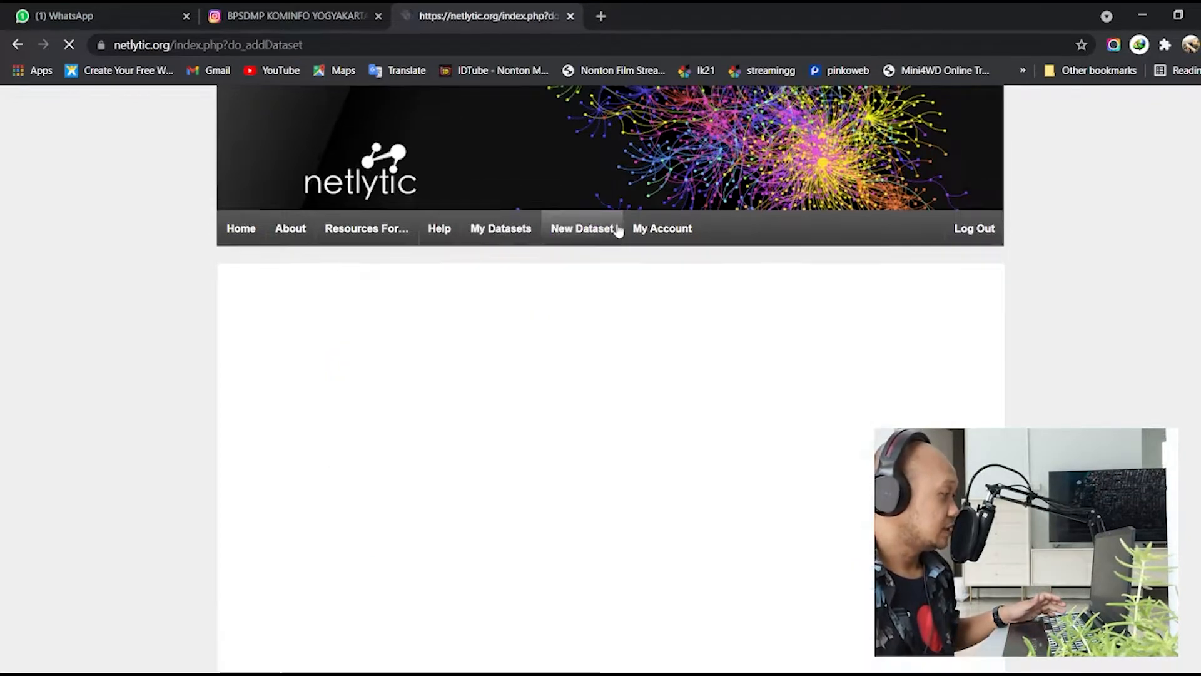
{"action": "scroll", "coordinate": [629, 545], "scroll_direction": "down", "scroll_amount": 3}
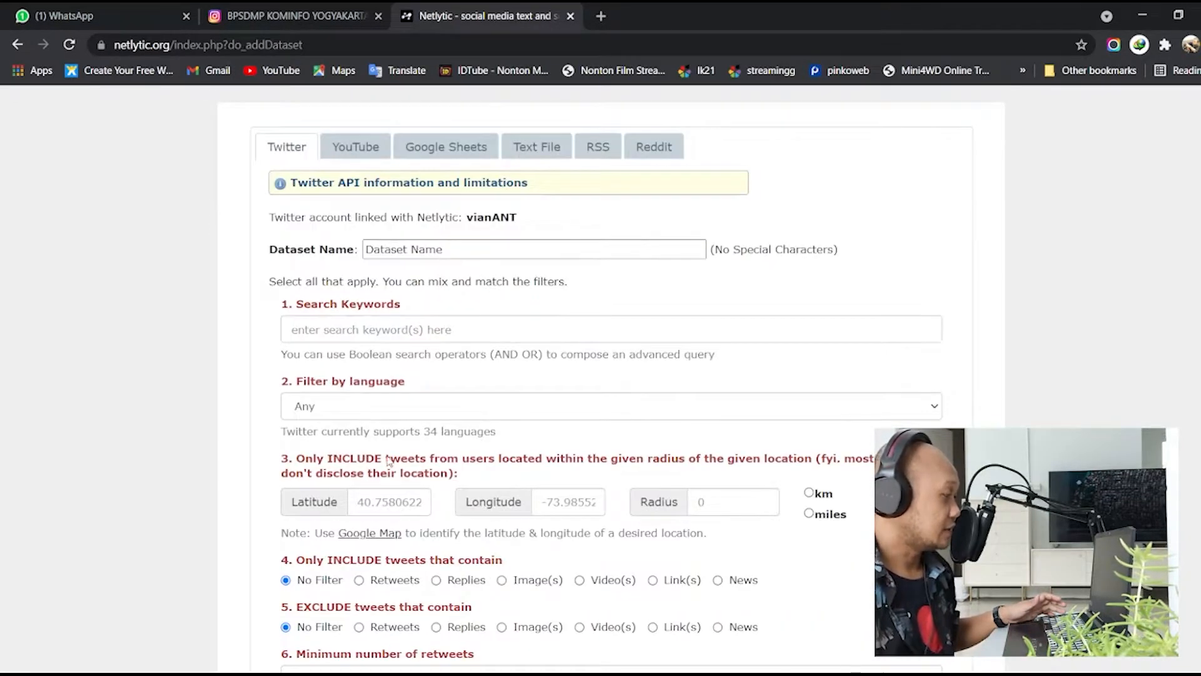
{"action": "scroll", "coordinate": [822, 351], "scroll_direction": "up", "scroll_amount": 3}
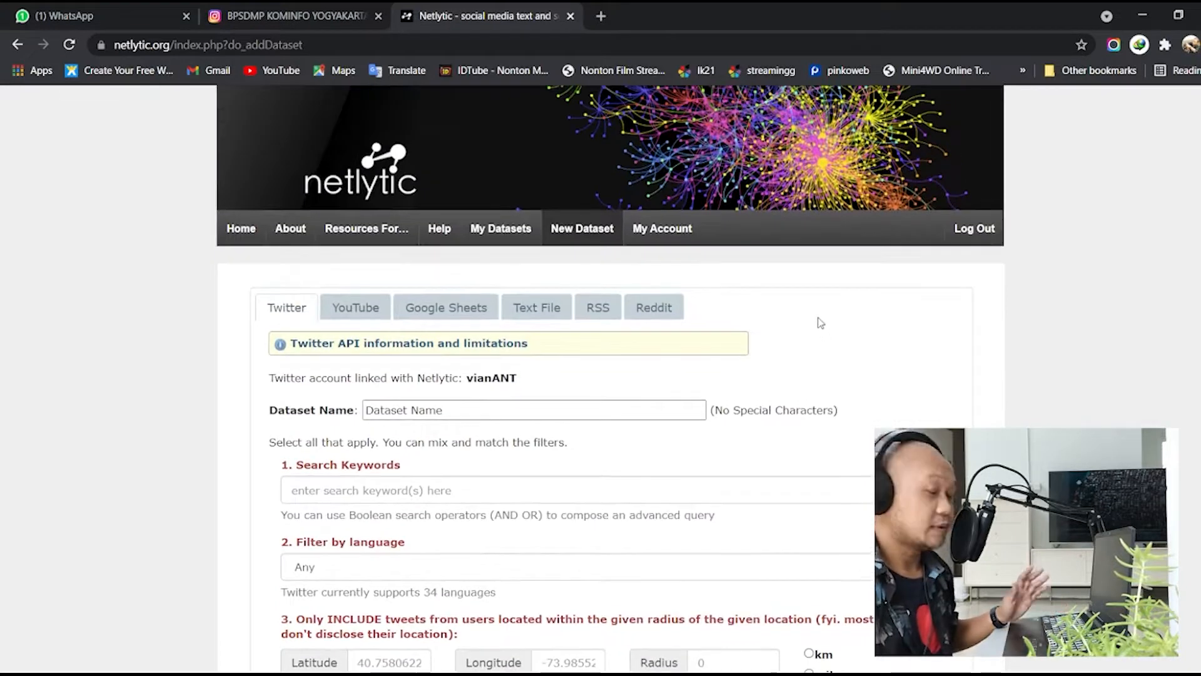
{"action": "left_click", "coordinate": [662, 228]}
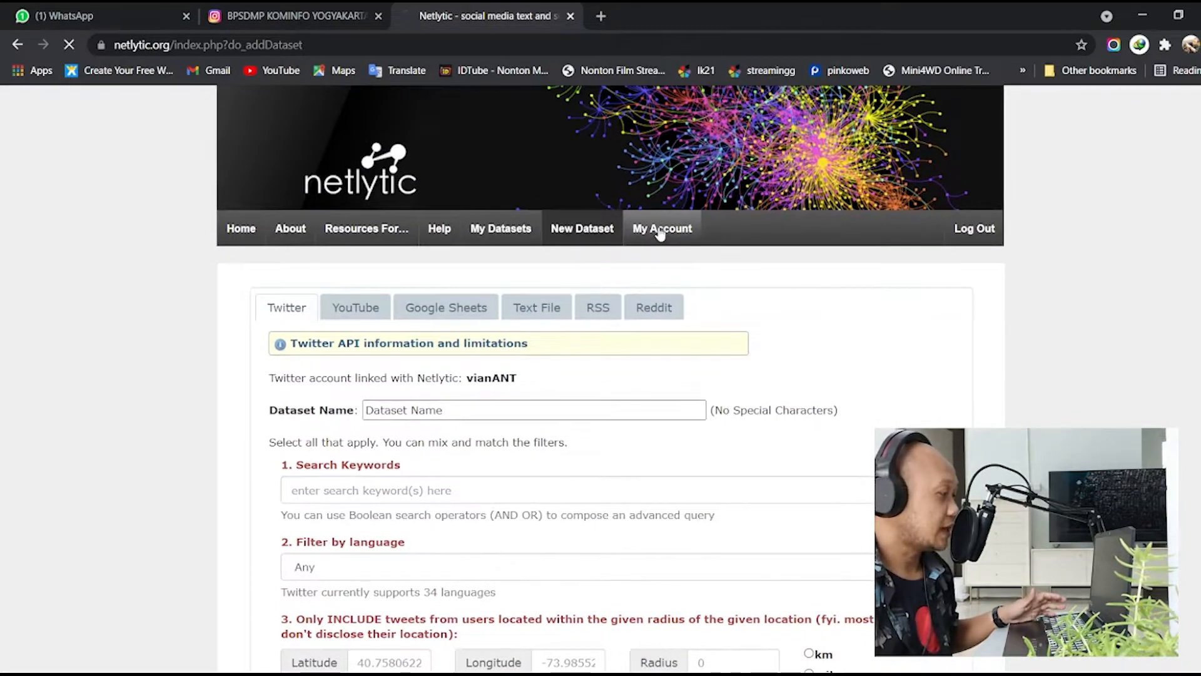
{"action": "scroll", "coordinate": [662, 238], "scroll_direction": "down", "scroll_amount": 2}
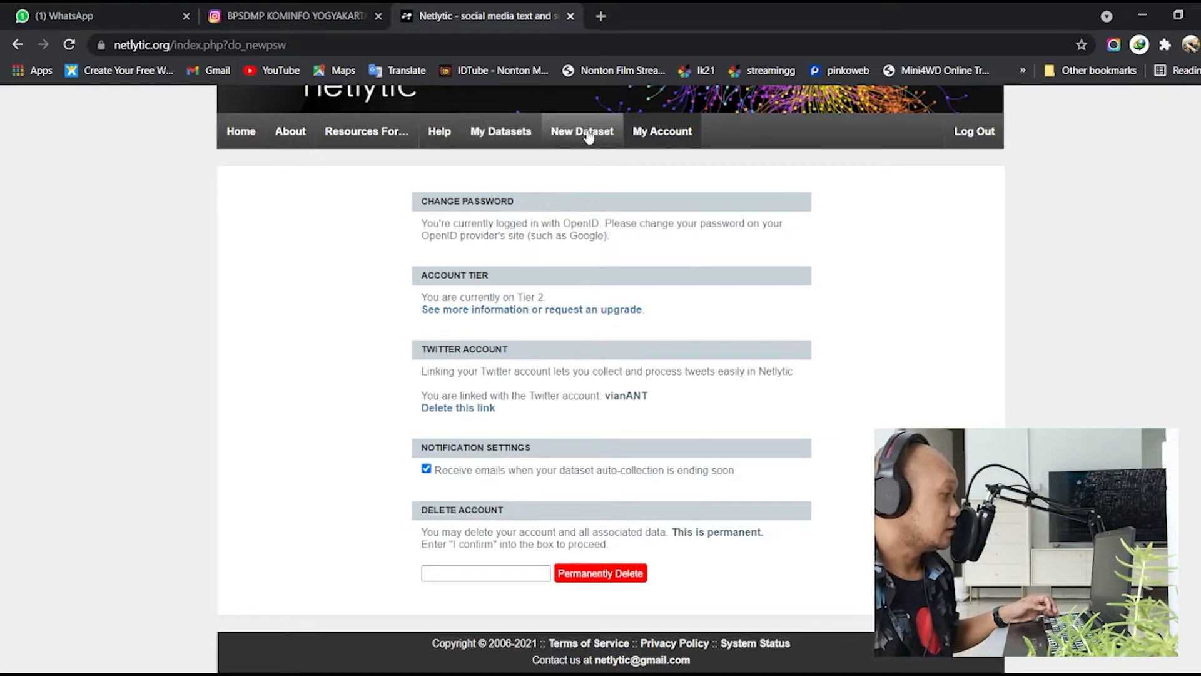
Start a new Twitter dataset named 5G and enter 5g as its search keyword.
{"action": "left_click", "coordinate": [588, 134]}
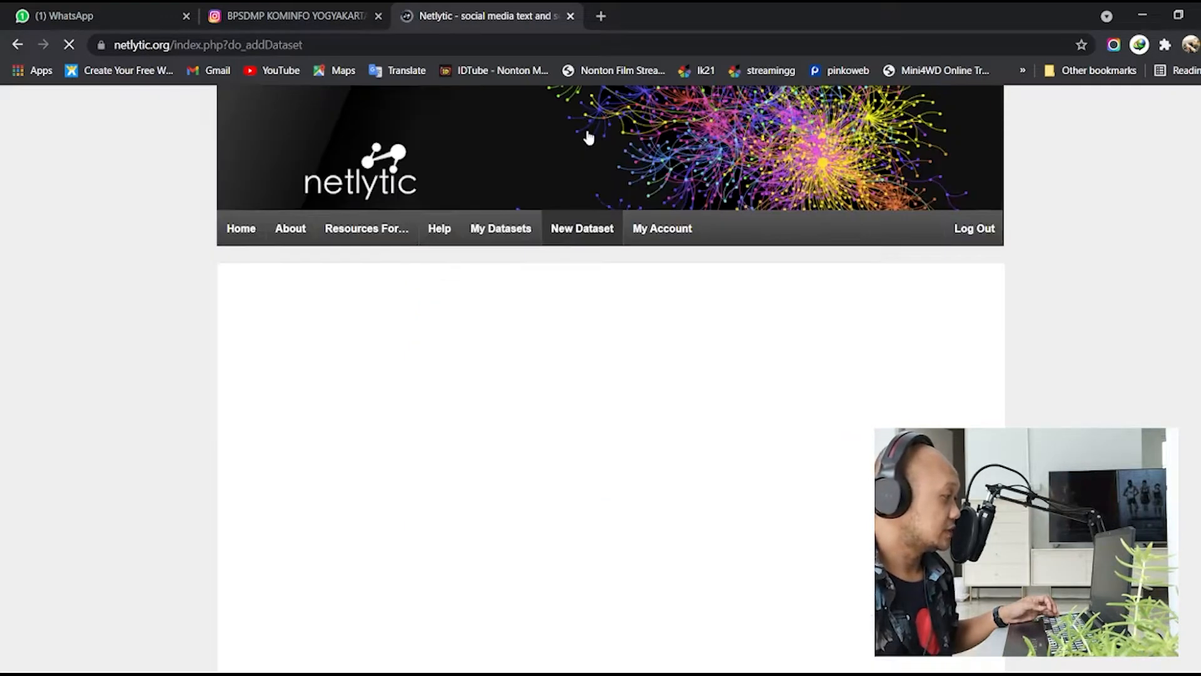
{"action": "scroll", "coordinate": [607, 240], "scroll_direction": "down", "scroll_amount": 2}
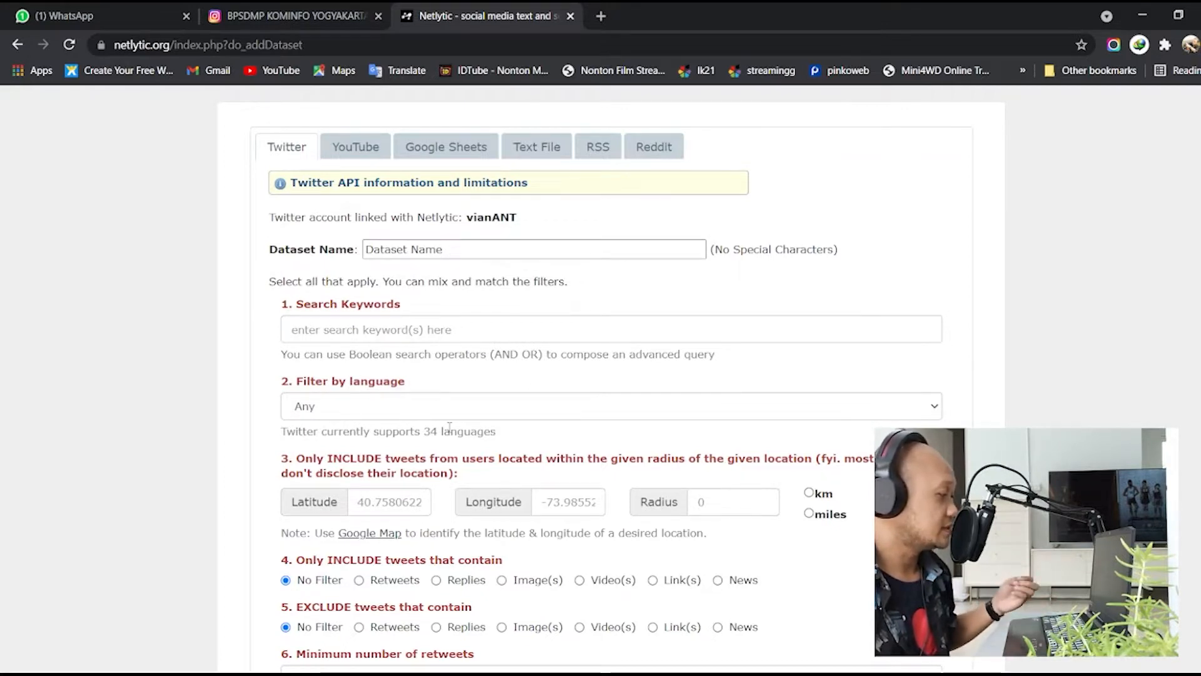
{"action": "left_click", "coordinate": [471, 248]}
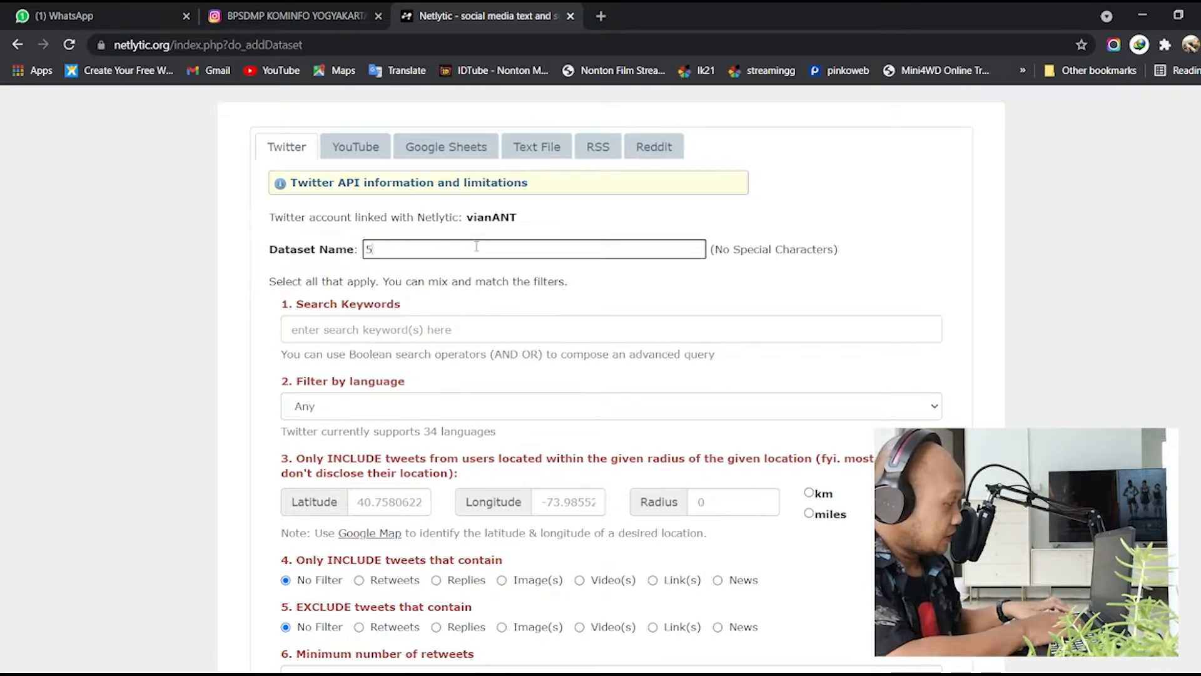
{"action": "type", "text": "5G"}
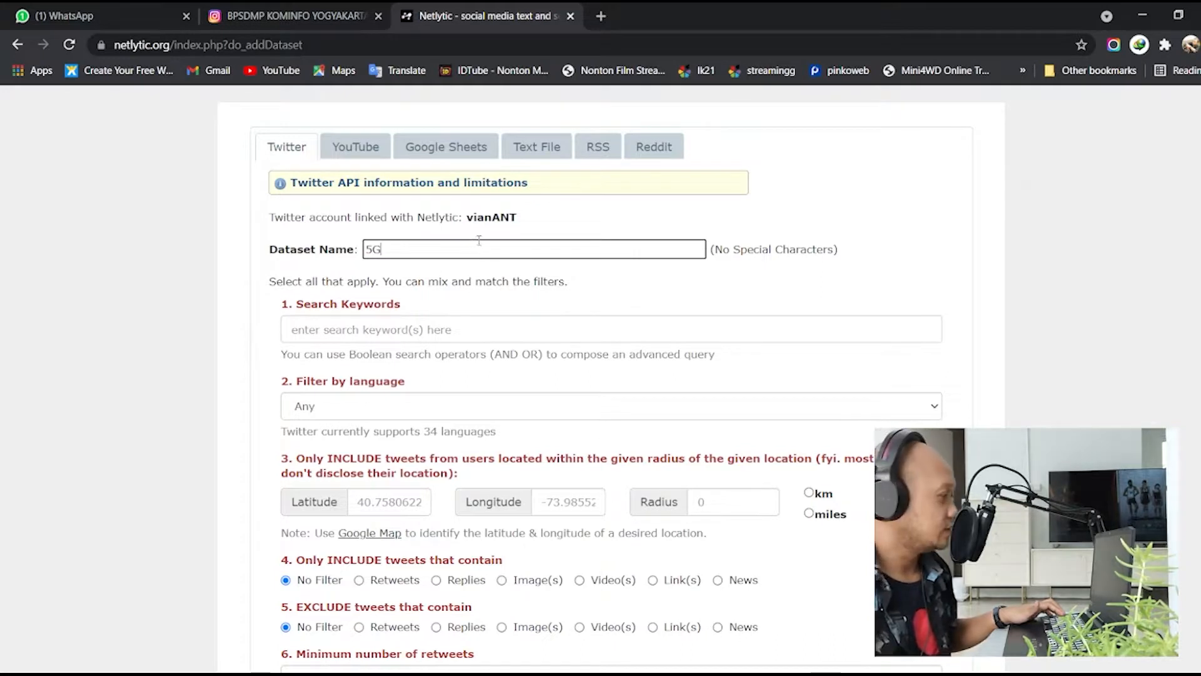
{"action": "left_click", "coordinate": [424, 332]}
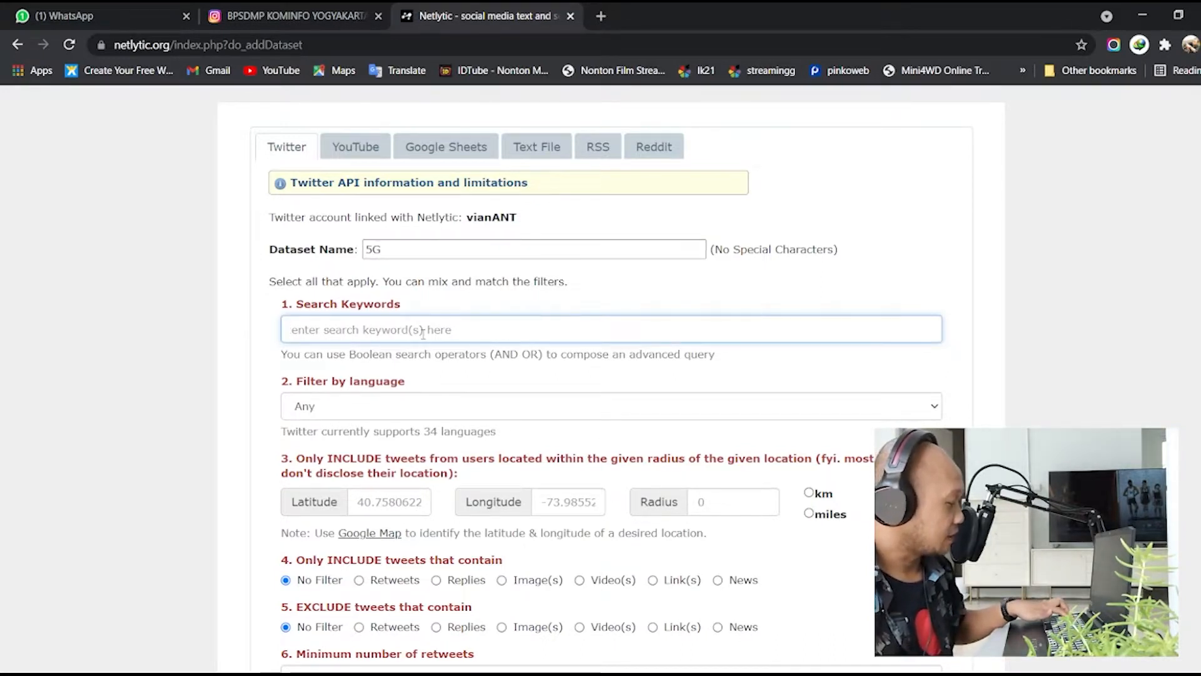
{"action": "type", "text": "5"}
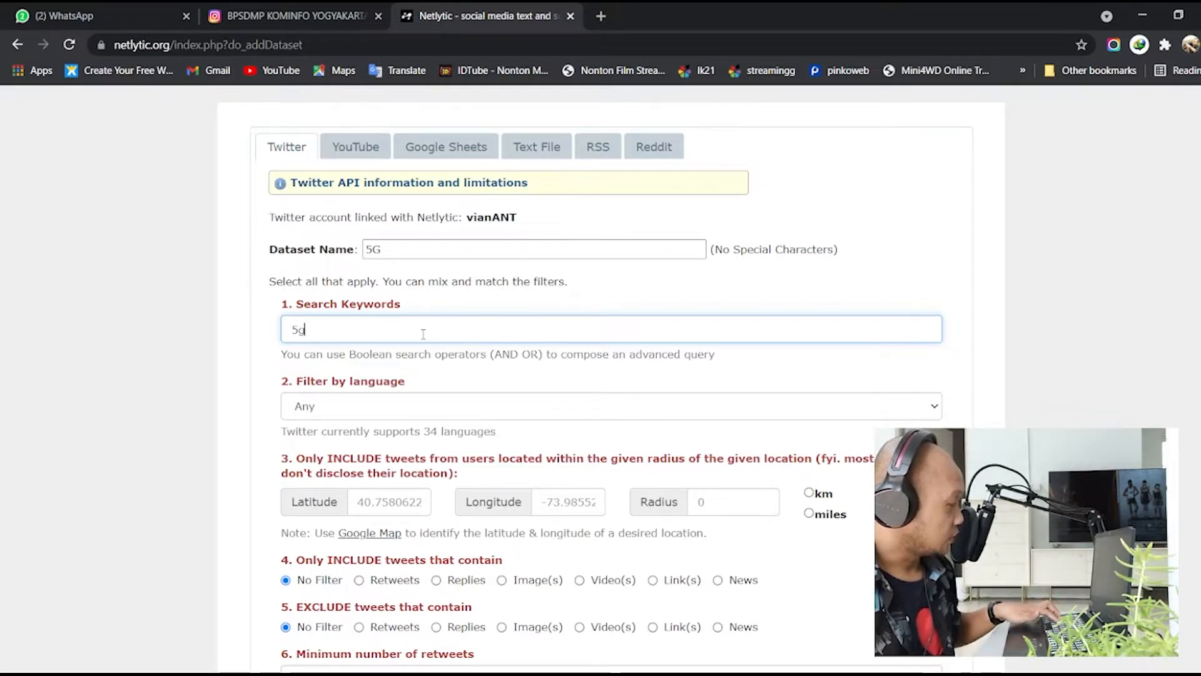
{"action": "type", "text": "g"}
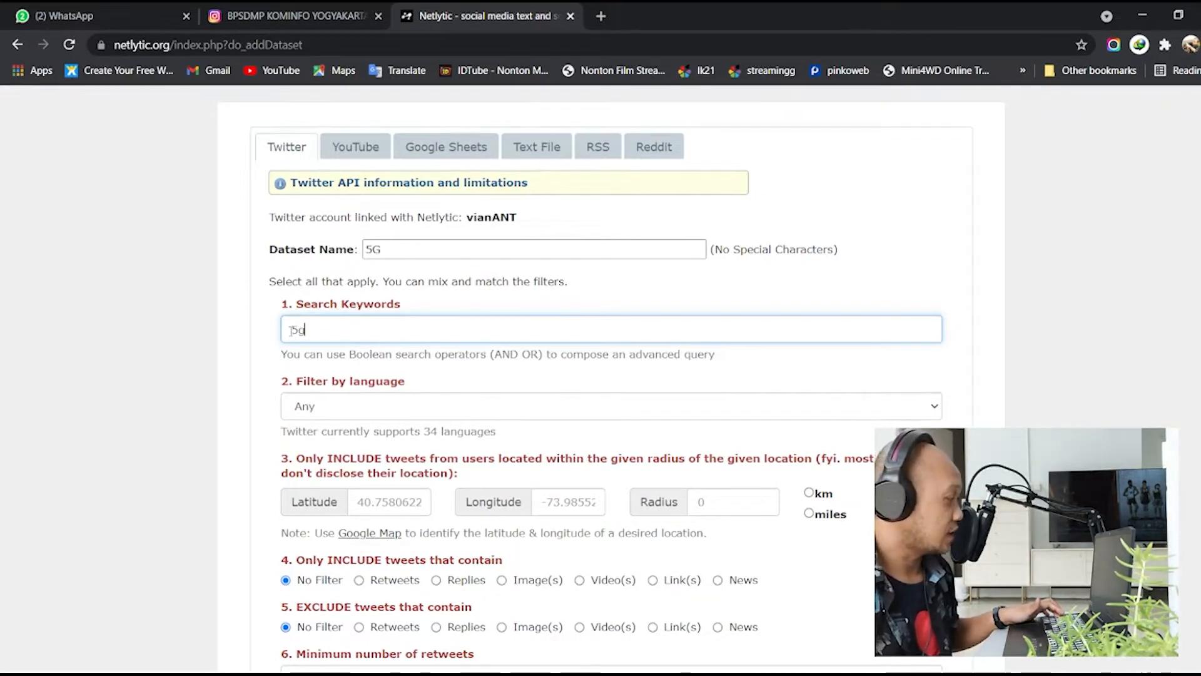
Extend the search keywords to "5g AND kominfo" using the Boolean operator described below the field.
{"action": "left_click_drag", "start_coordinate": [281, 354], "coordinate": [729, 362]}
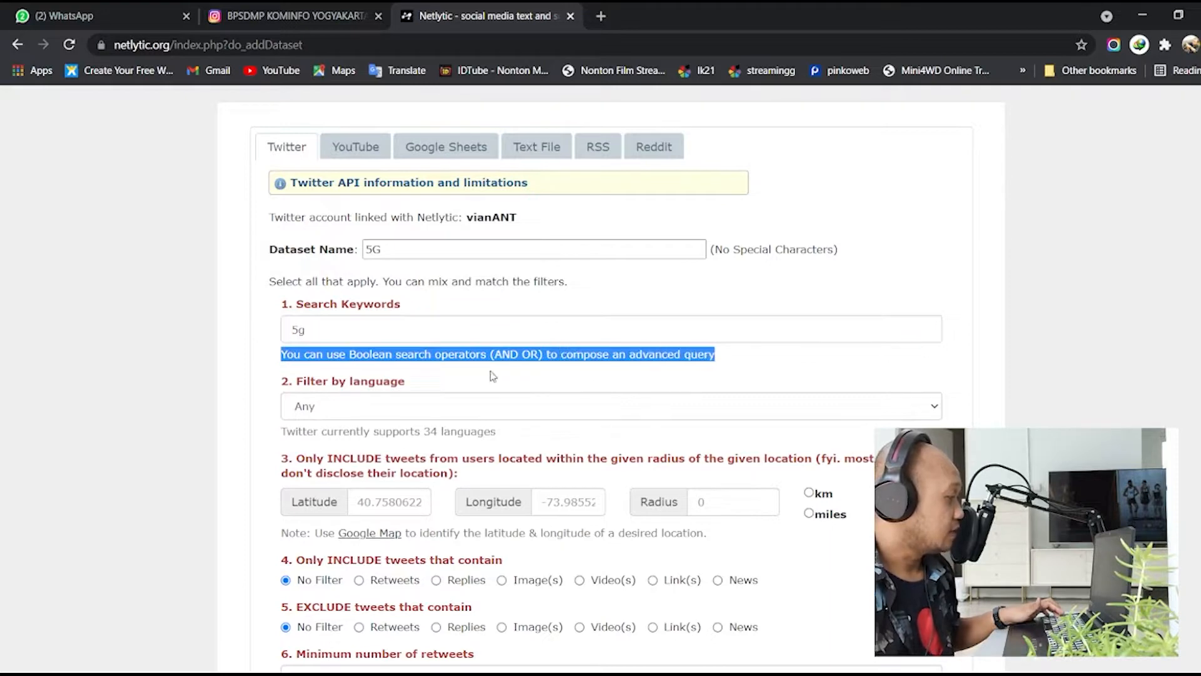
{"action": "left_click", "coordinate": [508, 356]}
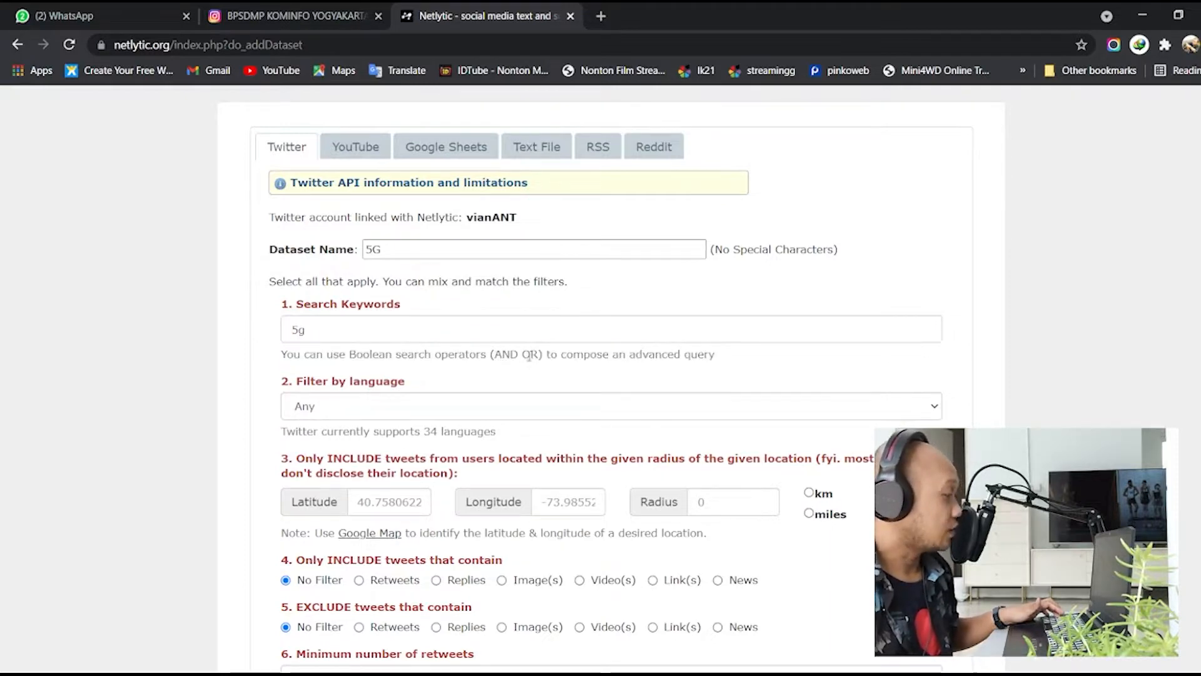
{"action": "left_click", "coordinate": [324, 329]}
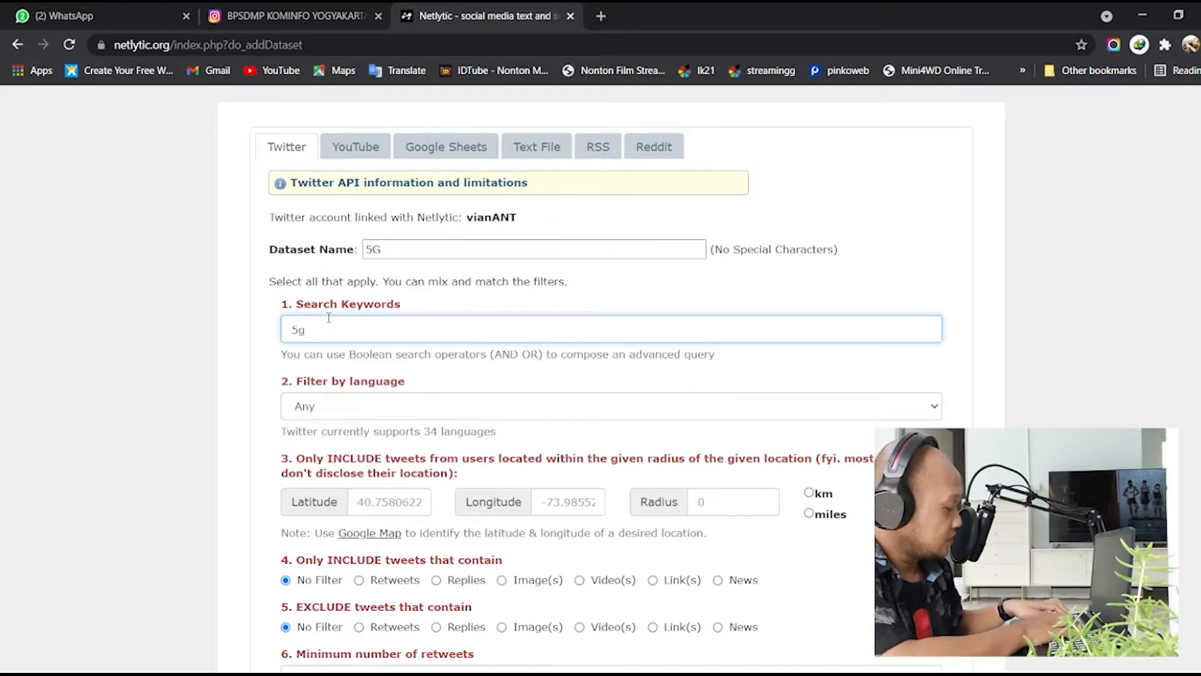
{"action": "type", "text": "ND kominfo"}
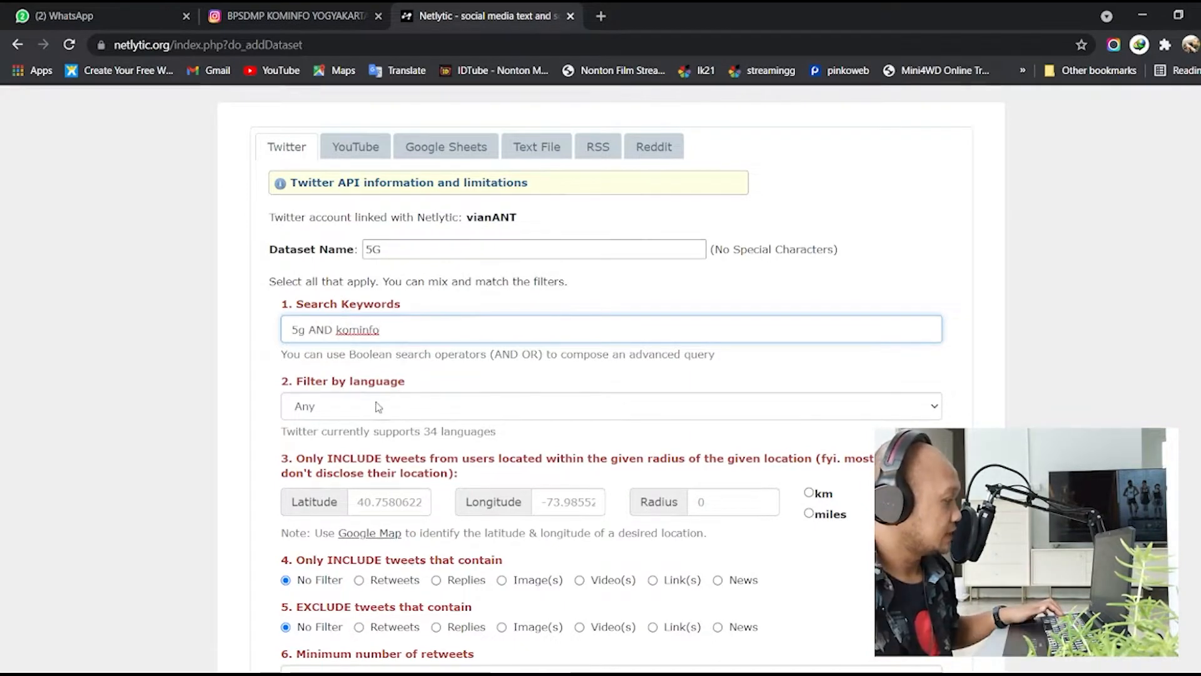
Filter the dataset by Indonesian and test the query on Twitter, reviewing the latest matching tweets.
{"action": "left_click", "coordinate": [393, 395]}
{"action": "left_click", "coordinate": [382, 348]}
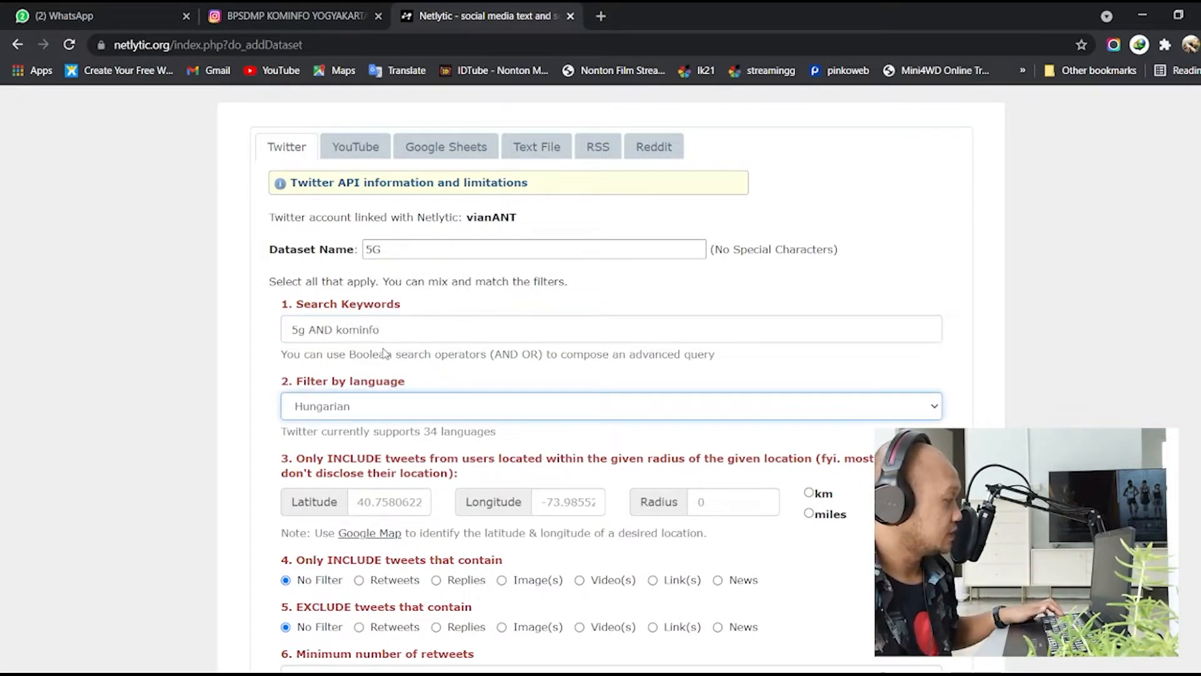
{"action": "scroll", "coordinate": [418, 332], "scroll_direction": "down", "scroll_amount": 6}
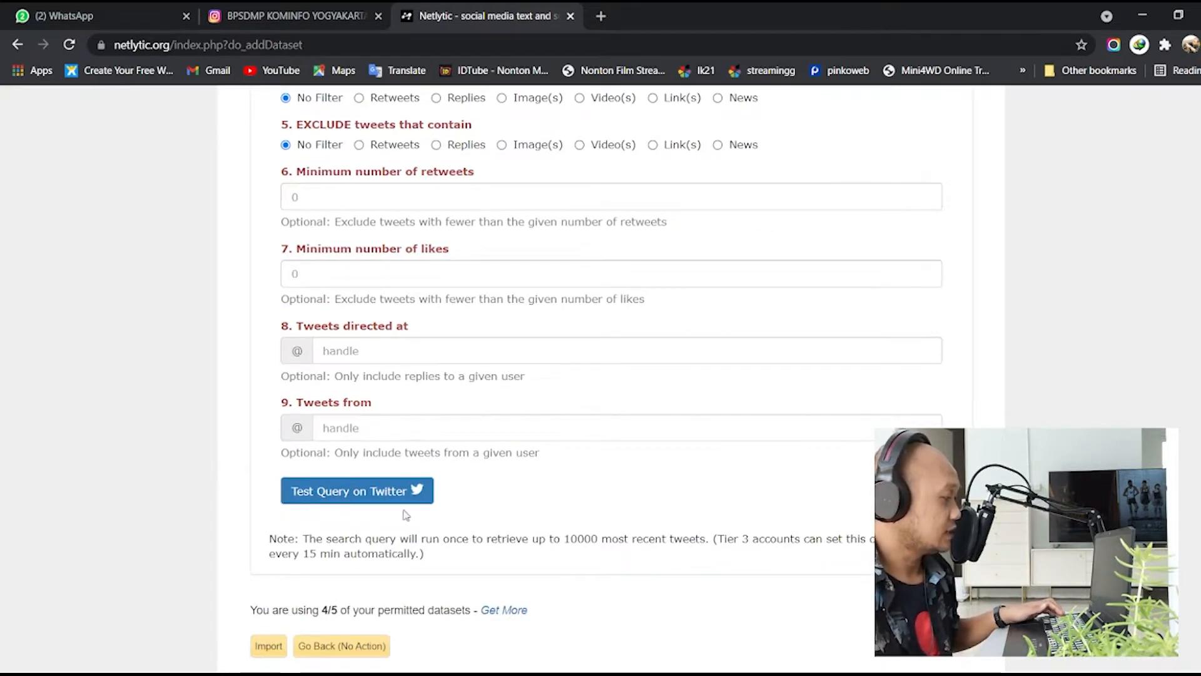
{"action": "left_click", "coordinate": [368, 494]}
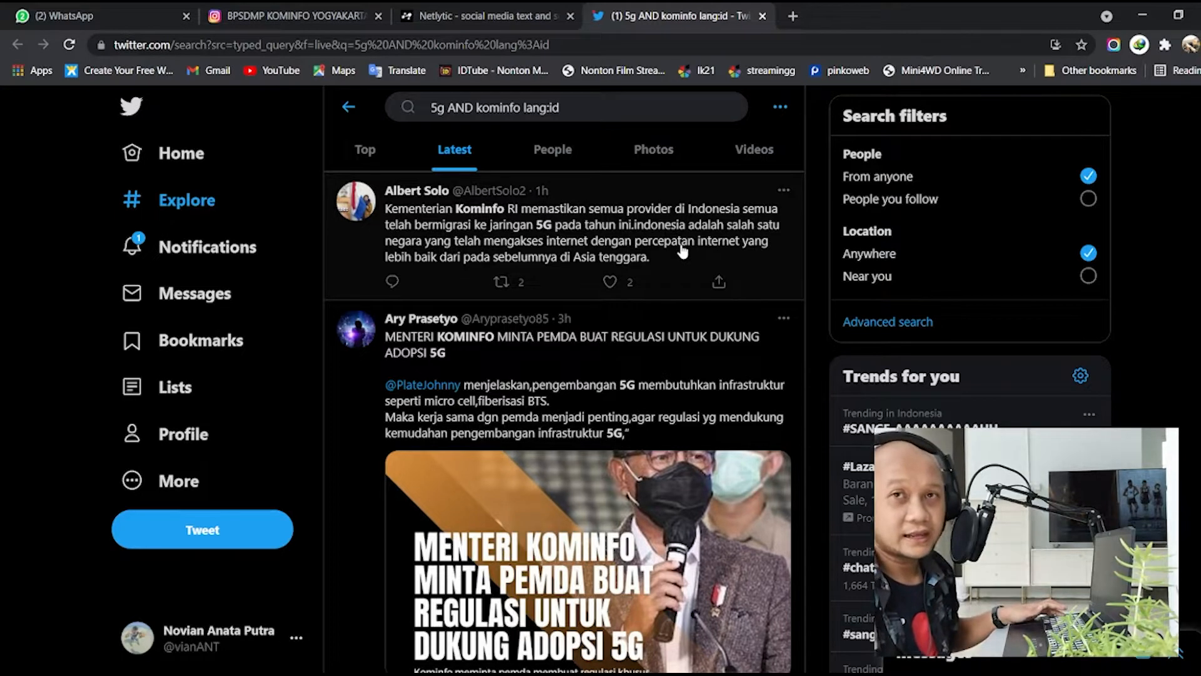
{"action": "scroll", "coordinate": [682, 251], "scroll_direction": "down", "scroll_amount": 9}
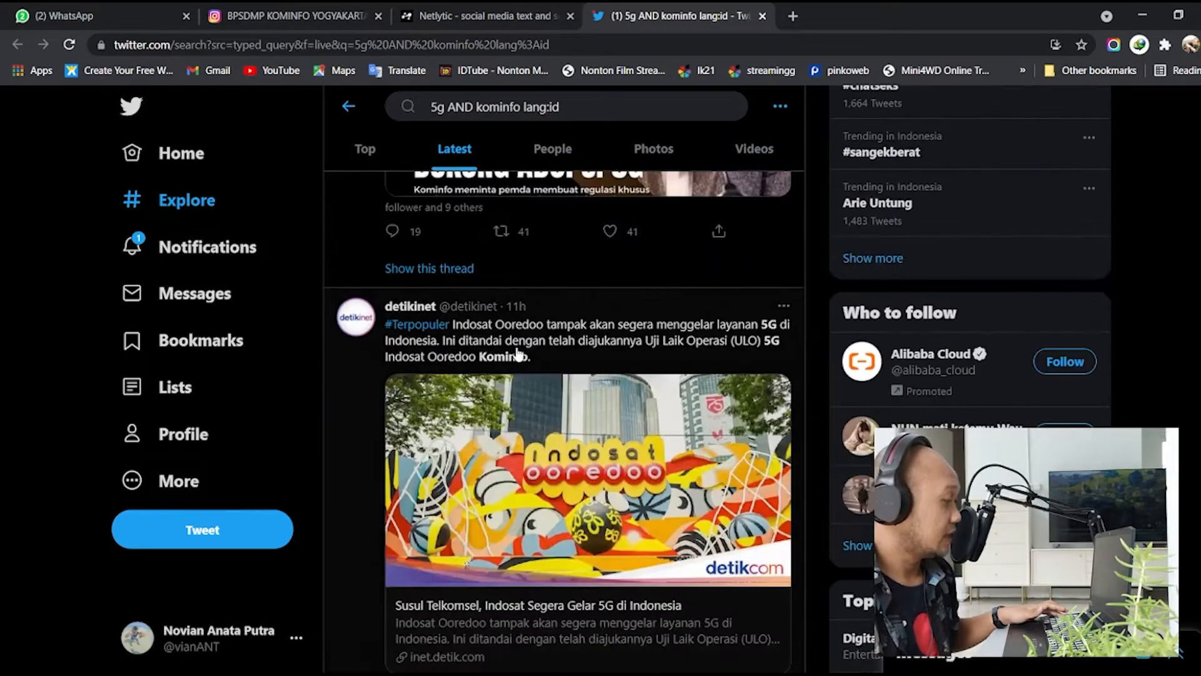
{"action": "left_click", "coordinate": [762, 16]}
Change the Boolean operator in the search keywords so they read "5g OR kominfo".
{"action": "scroll", "coordinate": [447, 397], "scroll_direction": "up", "scroll_amount": 8}
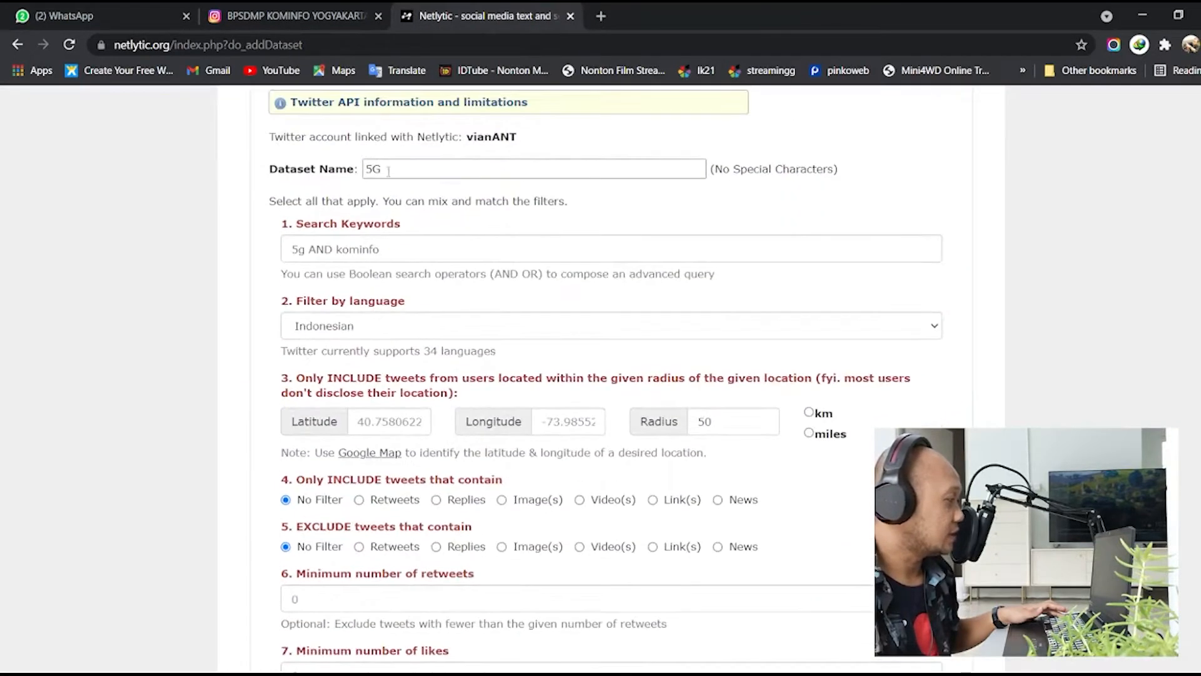
{"action": "left_click_drag", "start_coordinate": [333, 249], "coordinate": [314, 249]}
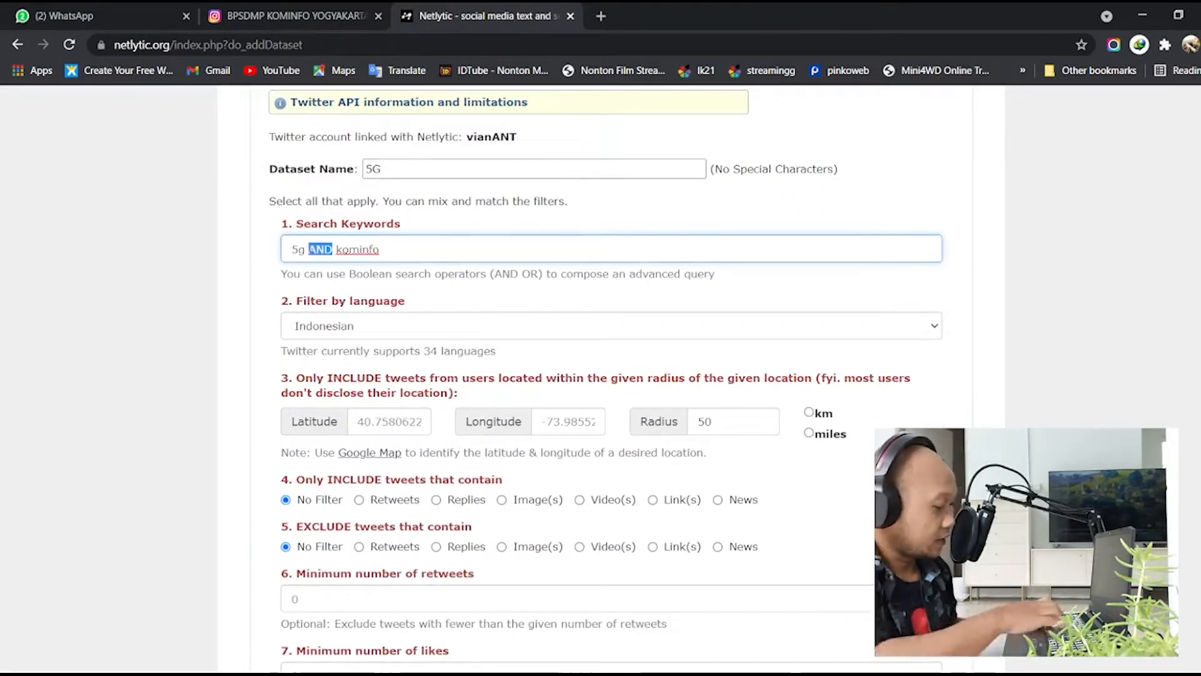
{"action": "type", "text": "OR"}
Test the OR query on Twitter and browse its latest tweets for either keyword.
{"action": "scroll", "coordinate": [600, 376], "scroll_direction": "down", "scroll_amount": 5}
{"action": "left_click", "coordinate": [349, 571]}
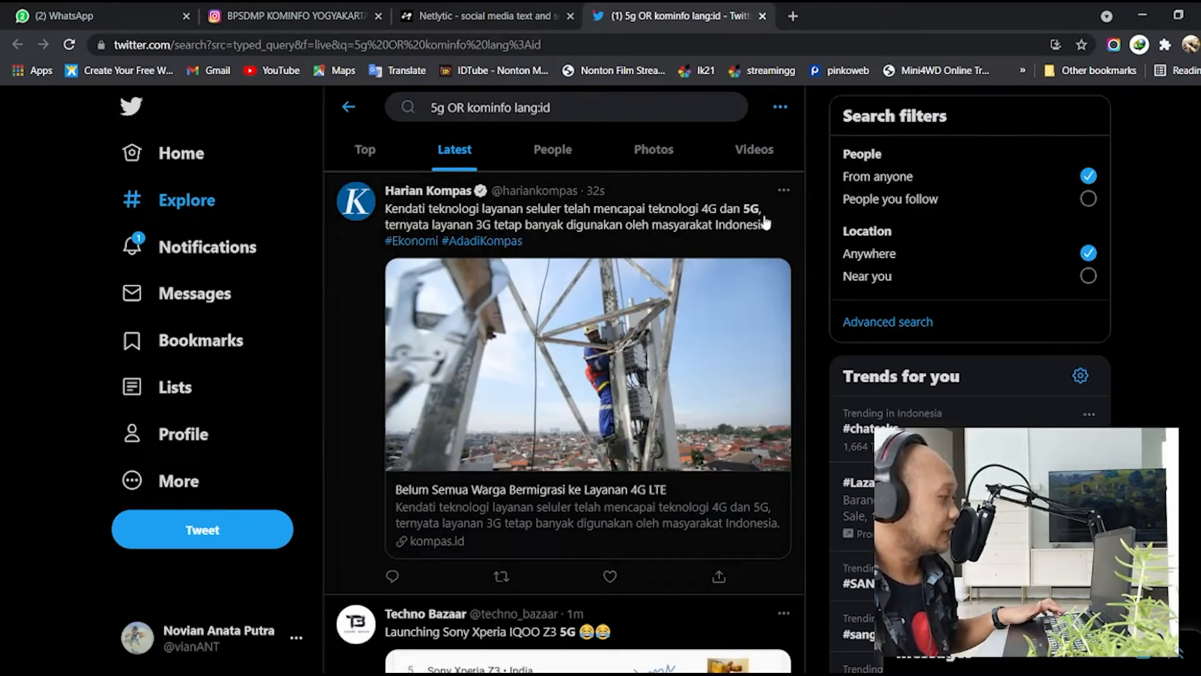
{"action": "scroll", "coordinate": [737, 259], "scroll_direction": "down", "scroll_amount": 2}
{"action": "scroll", "coordinate": [702, 344], "scroll_direction": "down", "scroll_amount": 9}
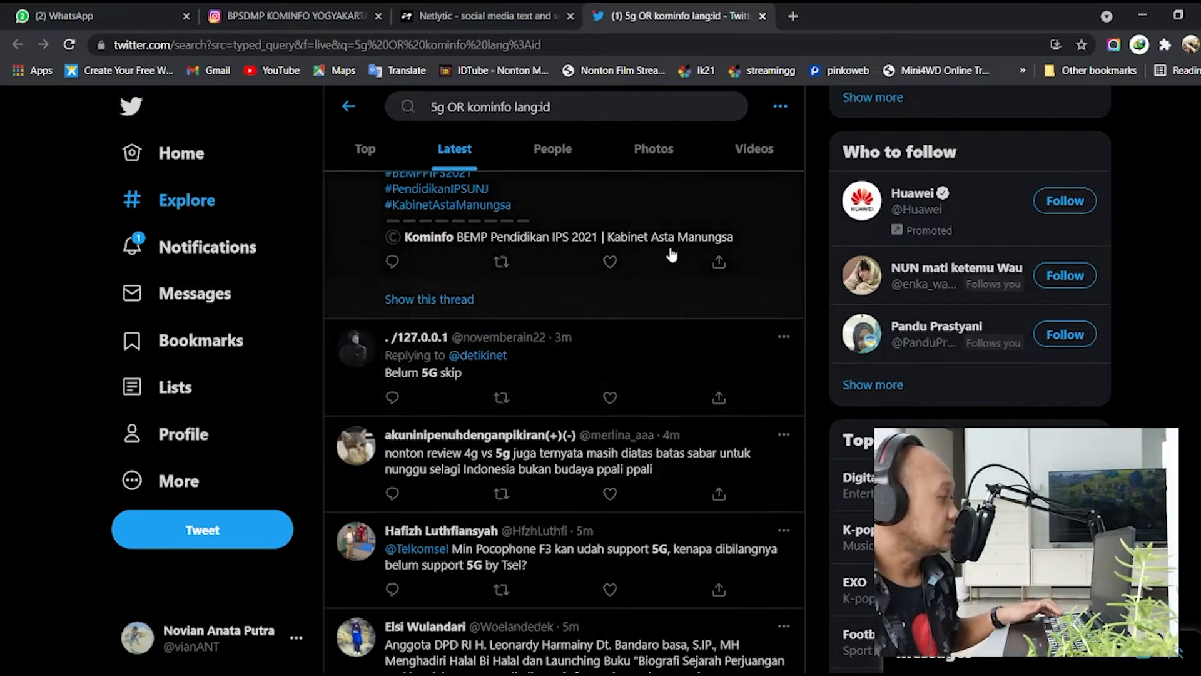
{"action": "scroll", "coordinate": [670, 260], "scroll_direction": "up", "scroll_amount": 4}
{"action": "scroll", "coordinate": [632, 269], "scroll_direction": "up", "scroll_amount": 3}
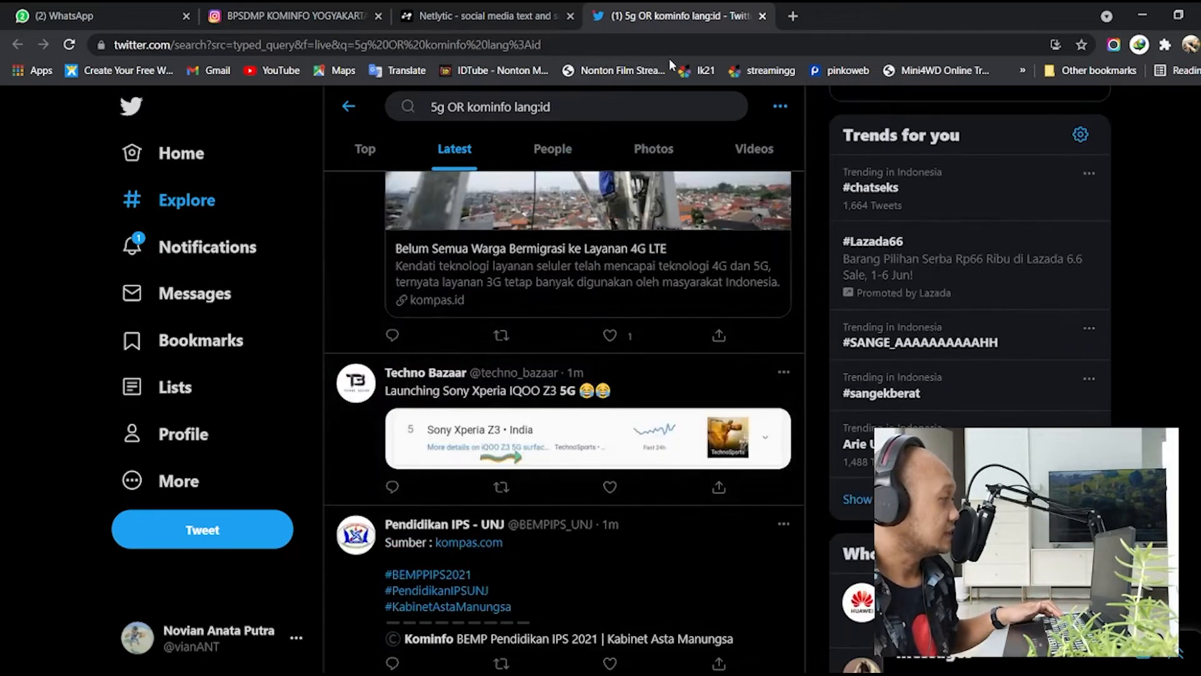
{"action": "left_click", "coordinate": [763, 16]}
Reduce the search keywords to only 5g and import the matching tweets into the dataset.
{"action": "scroll", "coordinate": [539, 328], "scroll_direction": "up", "scroll_amount": 5}
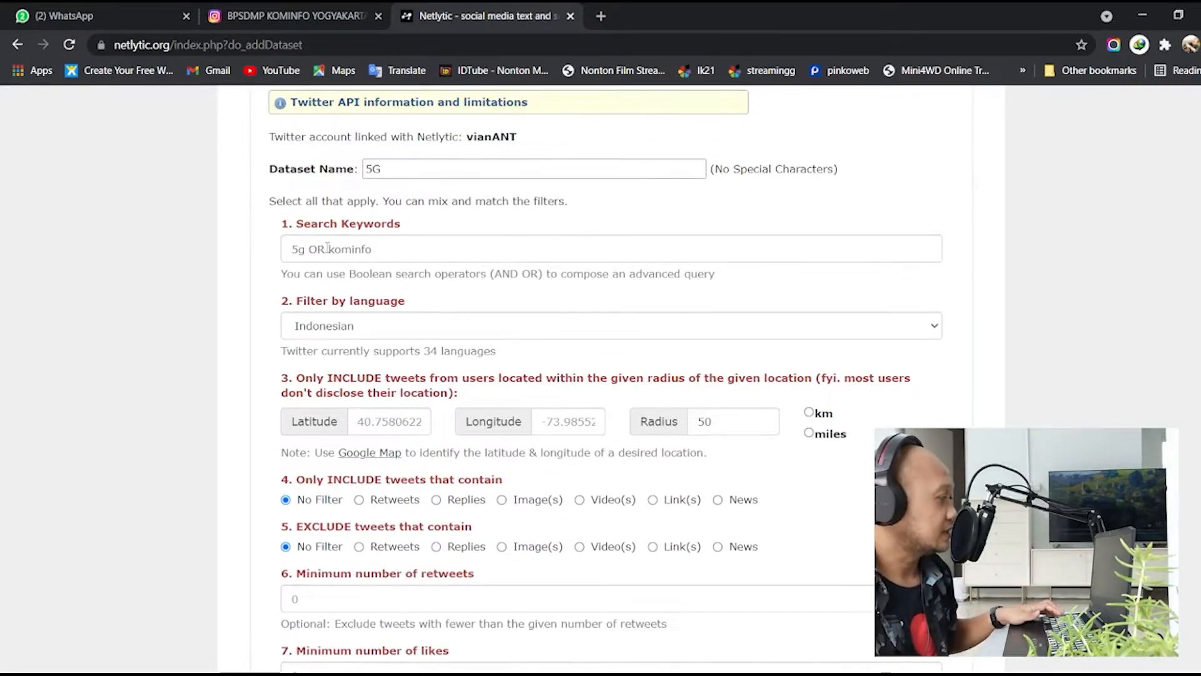
{"action": "left_click_drag", "start_coordinate": [414, 247], "coordinate": [311, 255]}
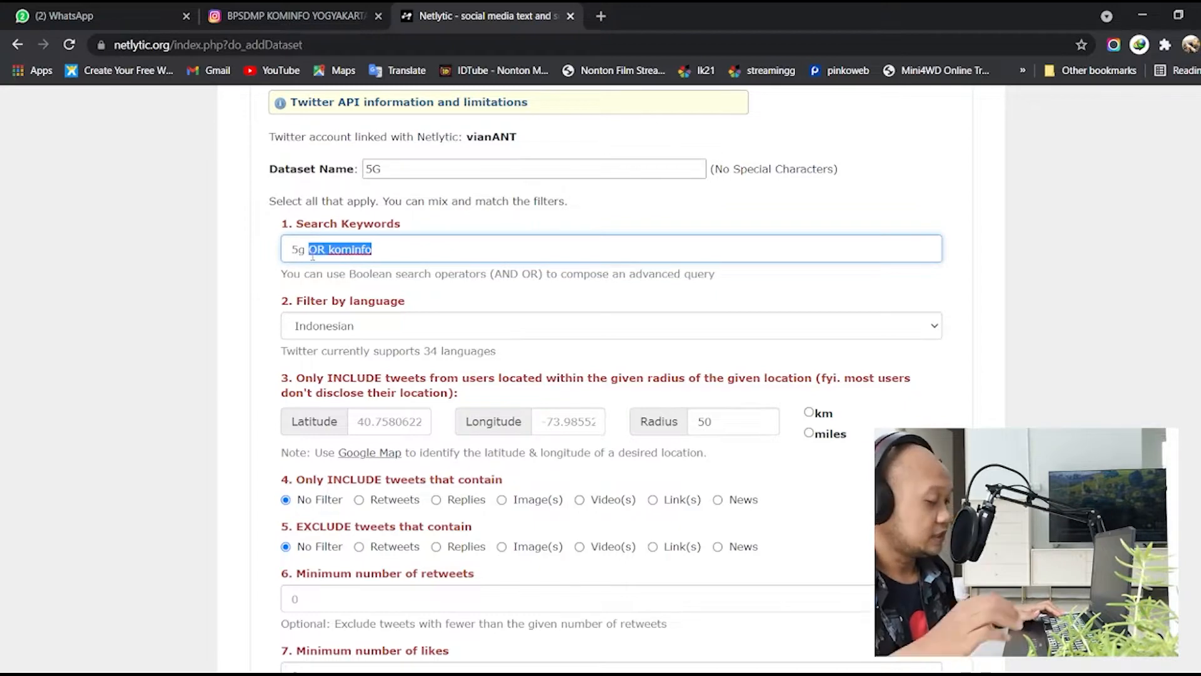
{"action": "key", "text": "BackSpace"}
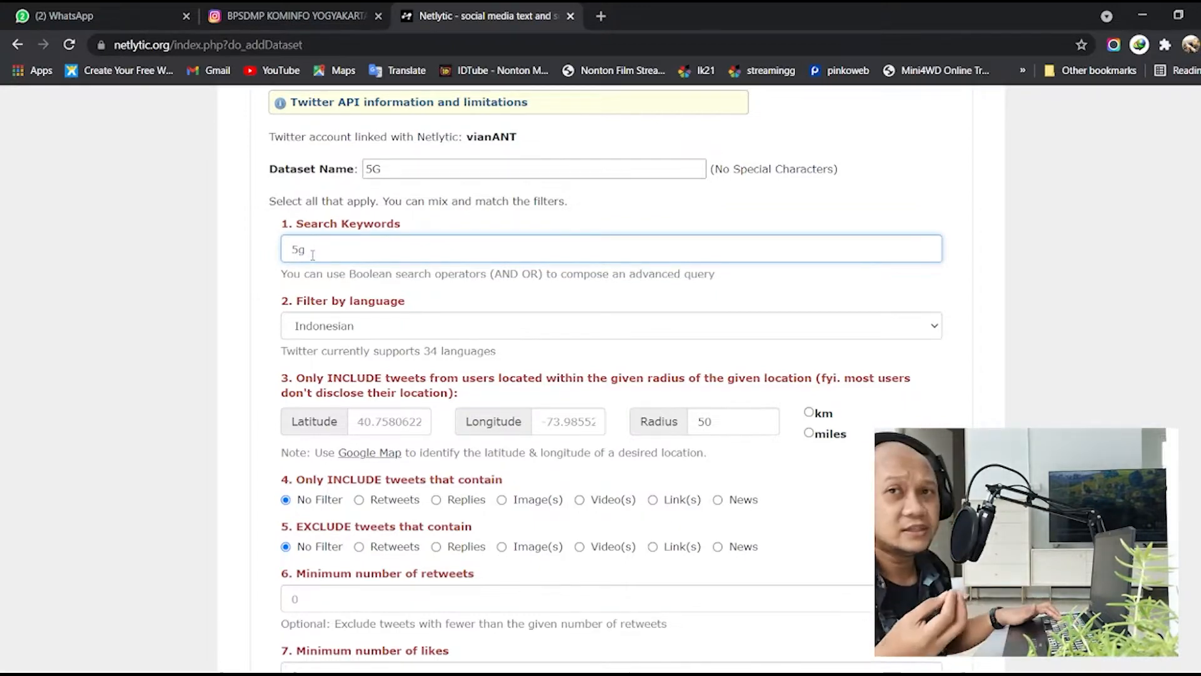
{"action": "scroll", "coordinate": [275, 388], "scroll_direction": "down", "scroll_amount": 10}
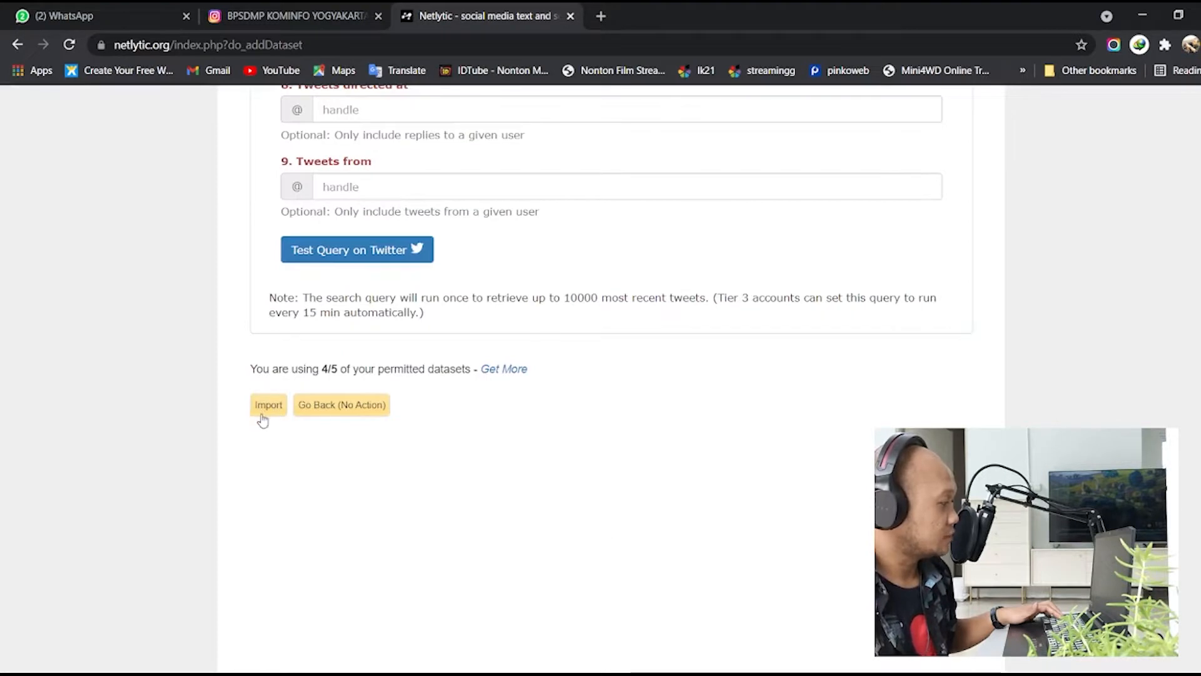
{"action": "left_click", "coordinate": [264, 407]}
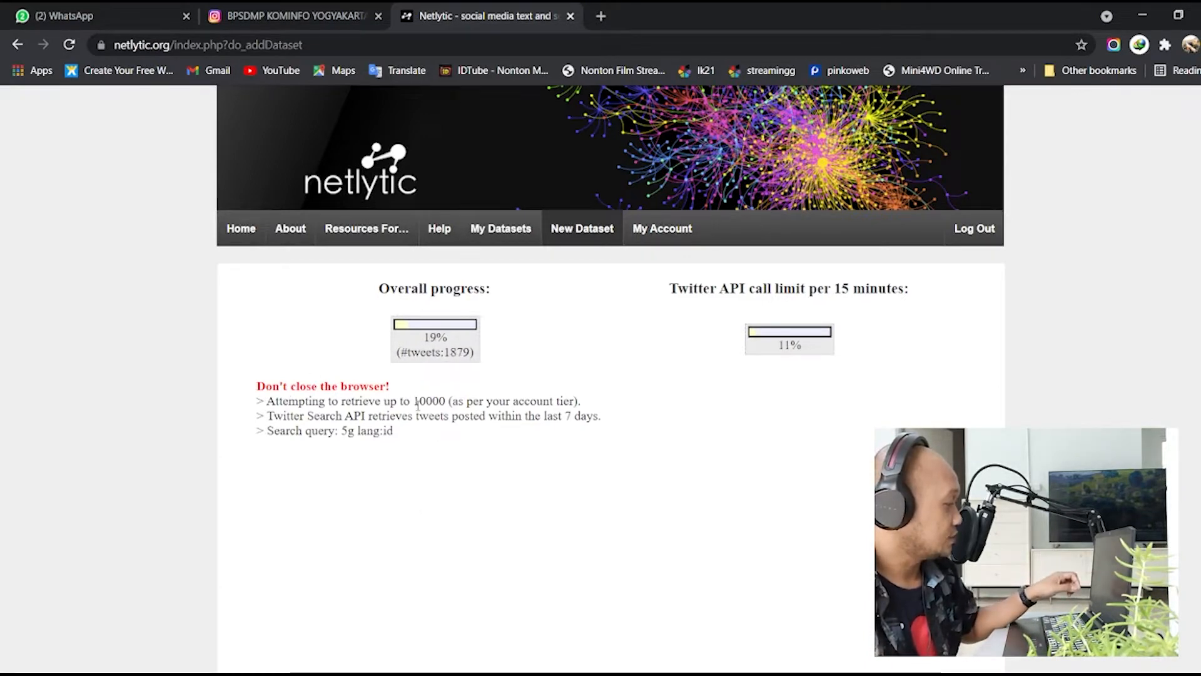
{"action": "left_click_drag", "start_coordinate": [414, 401], "coordinate": [446, 403]}
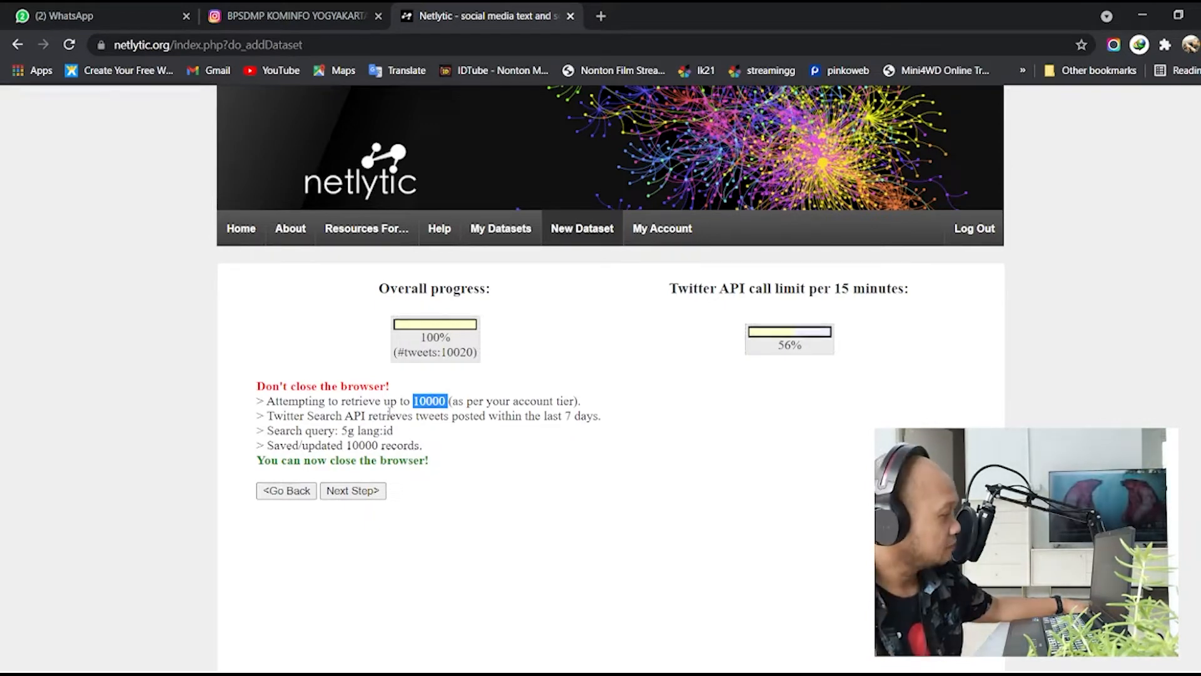
Continue to the preview of the imported 5G dataset and look through its first page of posts.
{"action": "left_click", "coordinate": [349, 491]}
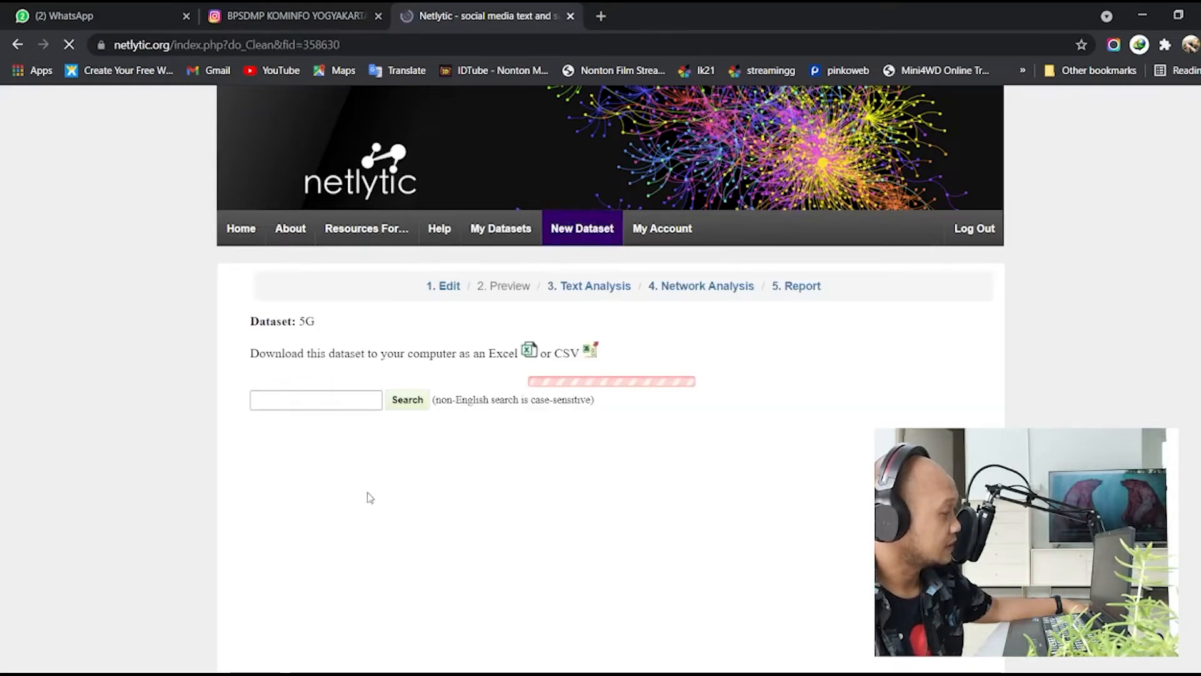
{"action": "scroll", "coordinate": [526, 585], "scroll_direction": "down", "scroll_amount": 5}
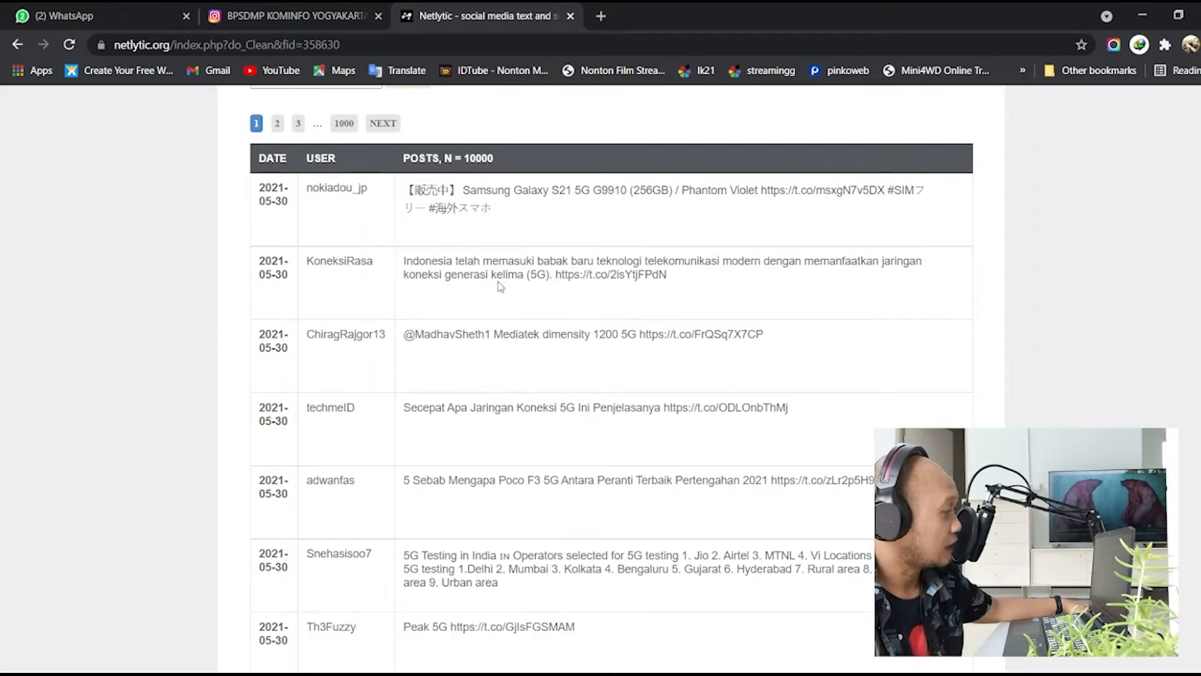
{"action": "scroll", "coordinate": [508, 364], "scroll_direction": "down", "scroll_amount": 5}
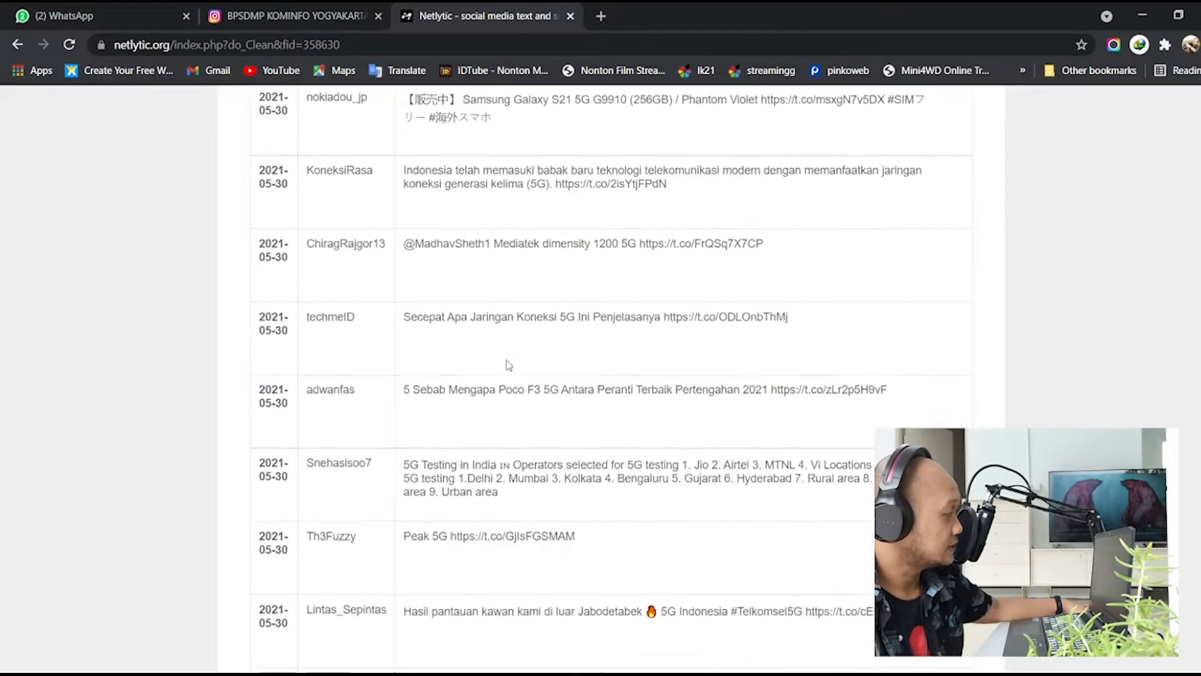
{"action": "scroll", "coordinate": [554, 330], "scroll_direction": "down", "scroll_amount": 3}
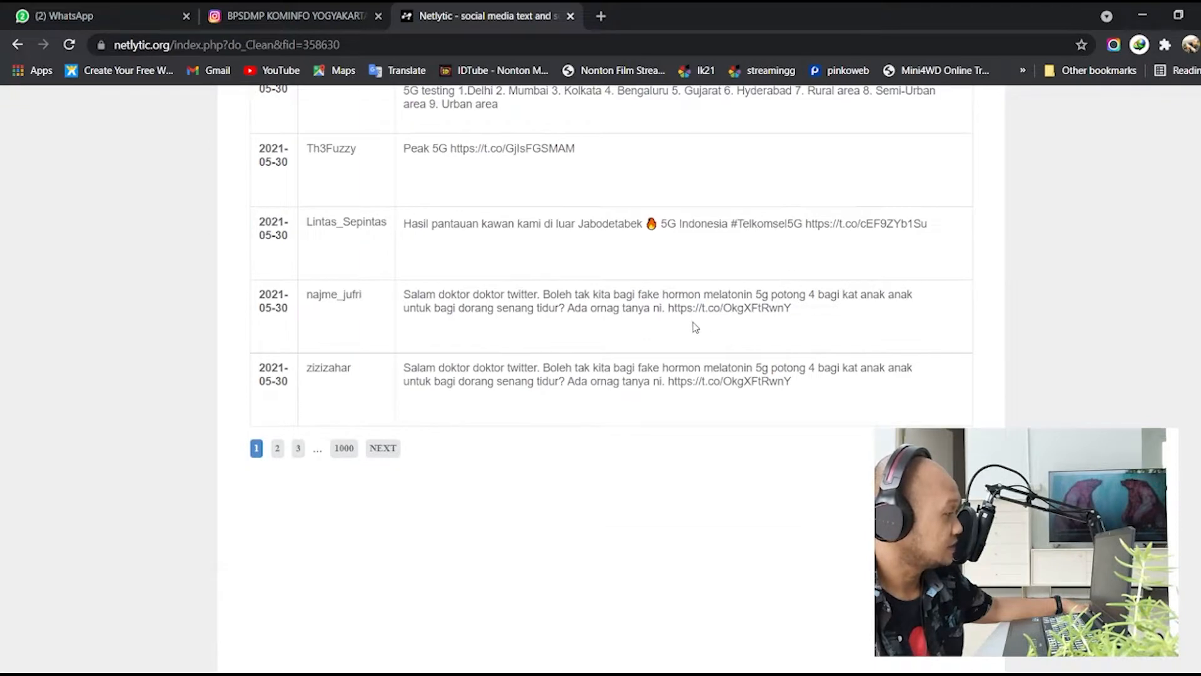
{"action": "scroll", "coordinate": [695, 327], "scroll_direction": "up", "scroll_amount": 8}
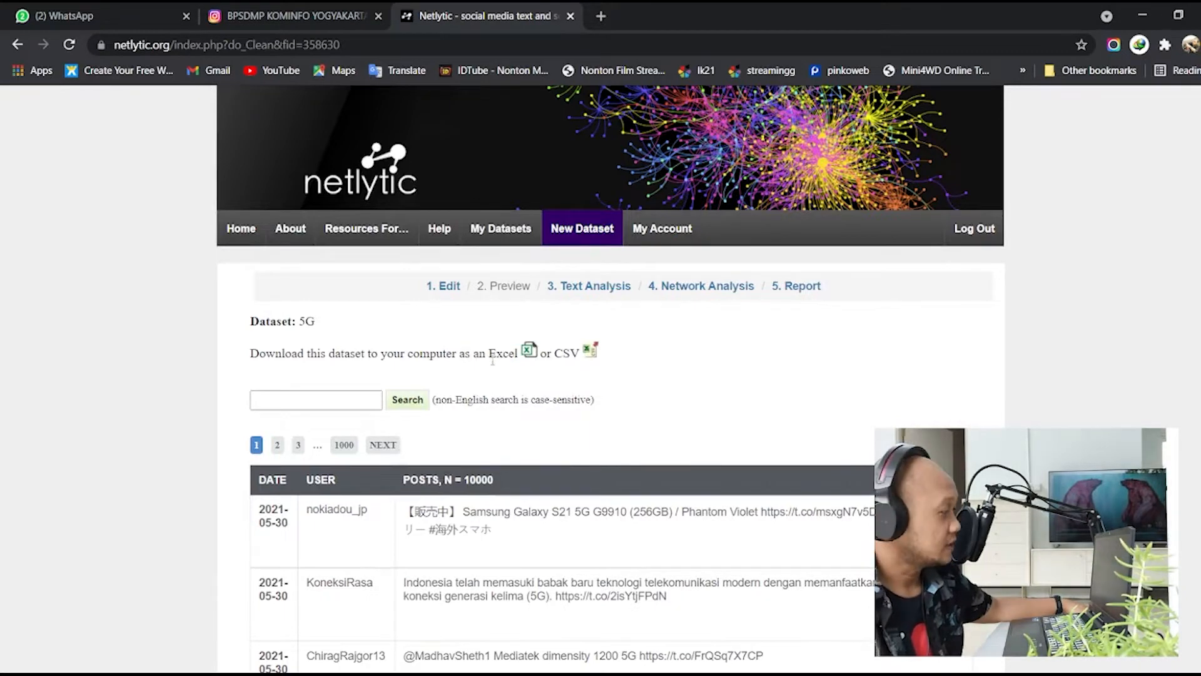
Download the 5G dataset as an Excel file and open 5G.xlsx in Excel.
{"action": "left_click", "coordinate": [529, 353]}
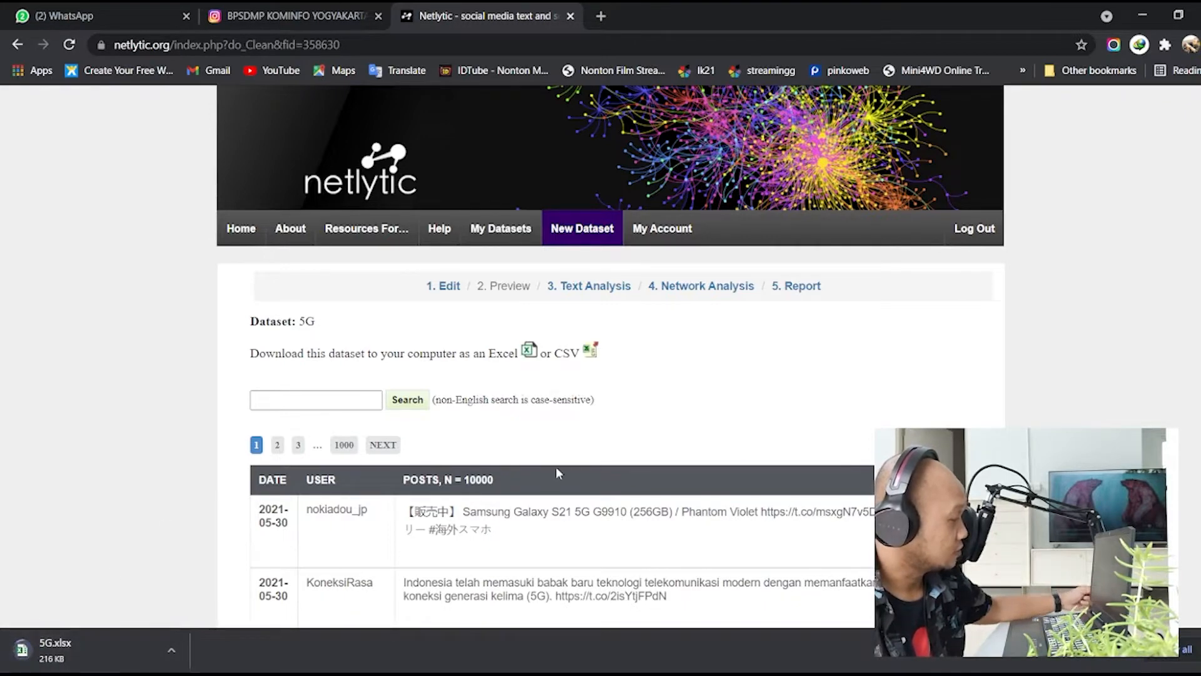
{"action": "scroll", "coordinate": [556, 466], "scroll_direction": "down", "scroll_amount": 3}
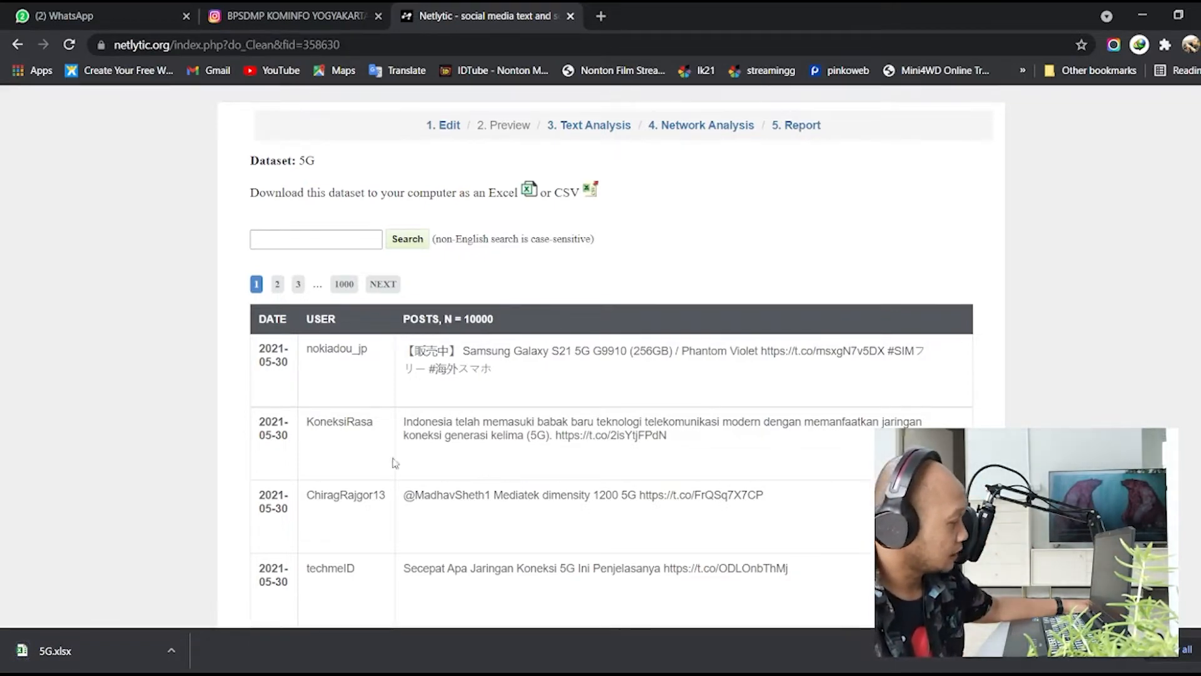
{"action": "left_click", "coordinate": [32, 653]}
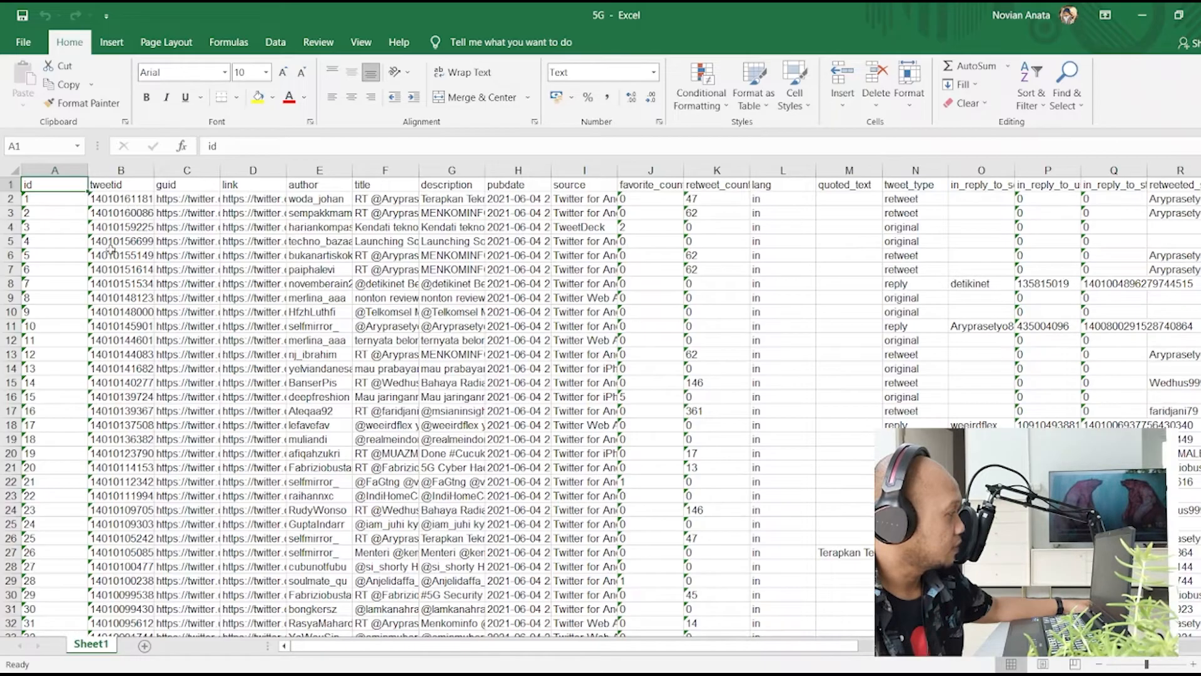
Look through the tweet records in Sheet1 down to the last row.
{"action": "scroll", "coordinate": [438, 400], "scroll_direction": "down", "scroll_amount": 18}
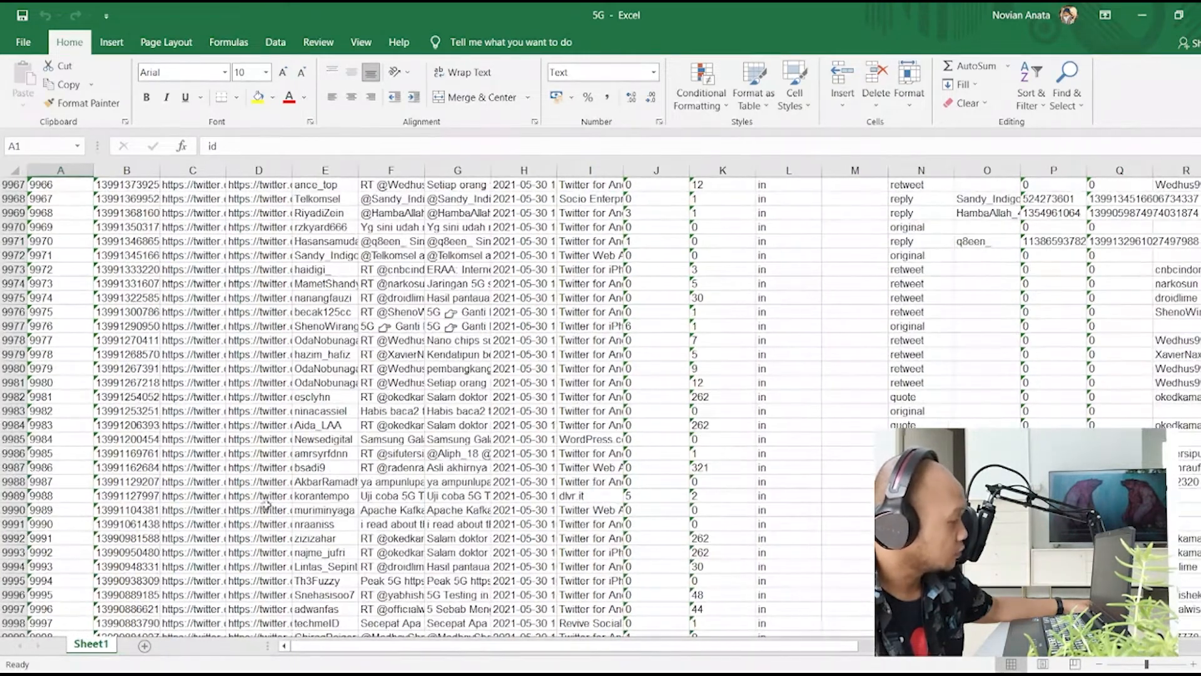
{"action": "scroll", "coordinate": [266, 504], "scroll_direction": "down", "scroll_amount": 6}
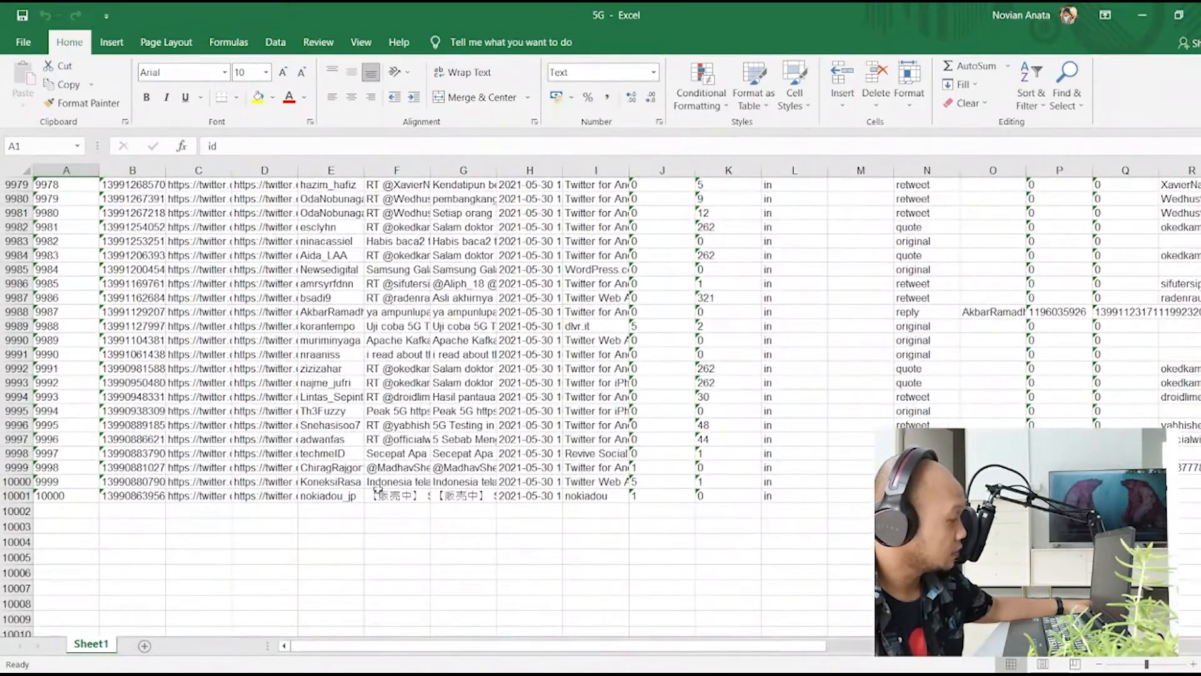
{"action": "scroll", "coordinate": [556, 480], "scroll_direction": "up", "scroll_amount": 20}
{"action": "scroll", "coordinate": [375, 406], "scroll_direction": "up", "scroll_amount": 20}
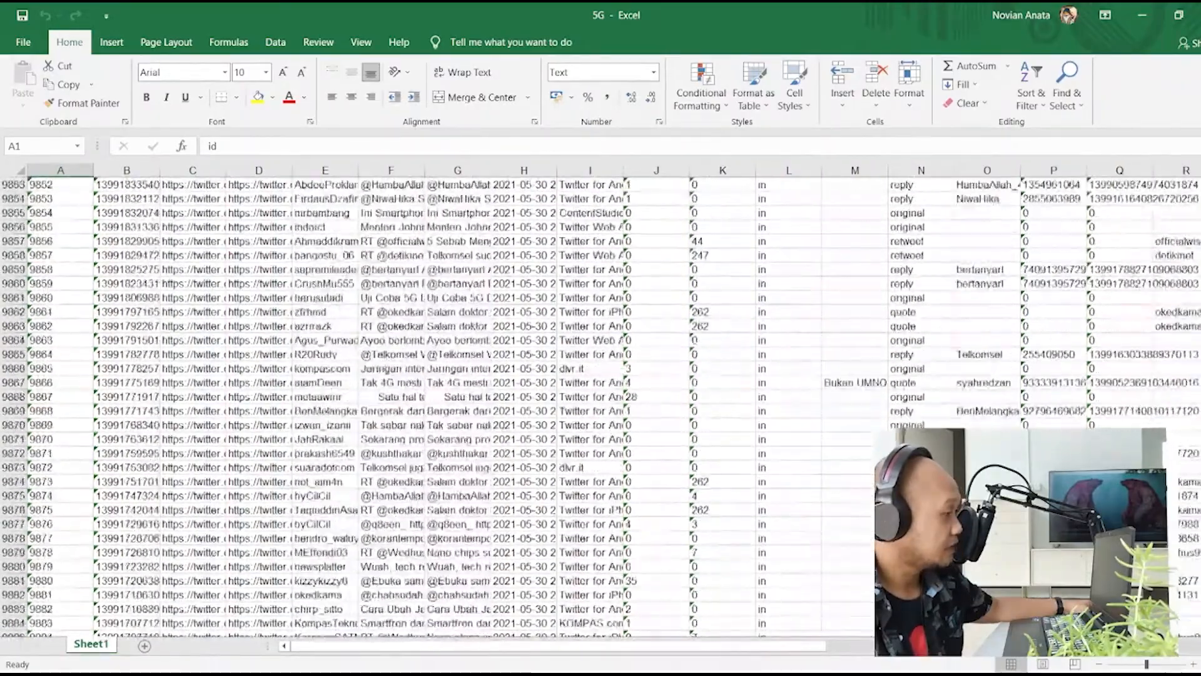
{"action": "scroll", "coordinate": [438, 406], "scroll_direction": "up", "scroll_amount": 20}
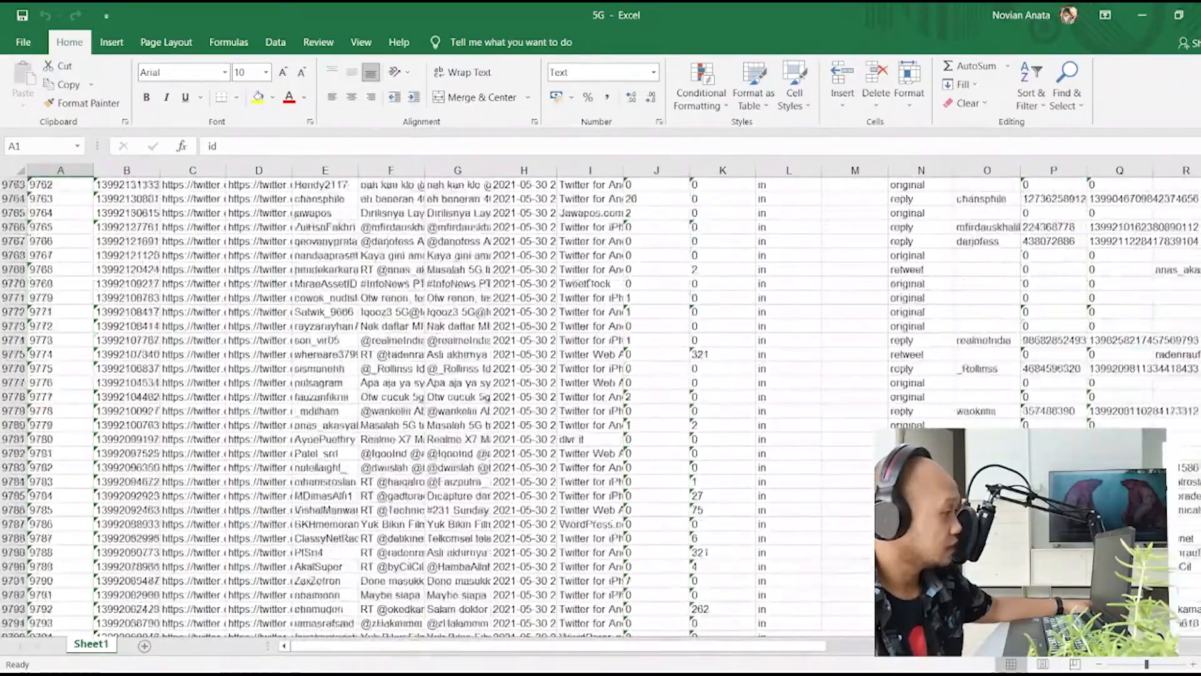
Widen the user_created_at column to fit its full dates and times, and select cell Z5.
{"action": "scroll", "coordinate": [438, 407], "scroll_direction": "right", "scroll_amount": 3}
{"action": "scroll", "coordinate": [438, 407], "scroll_direction": "right", "scroll_amount": 4}
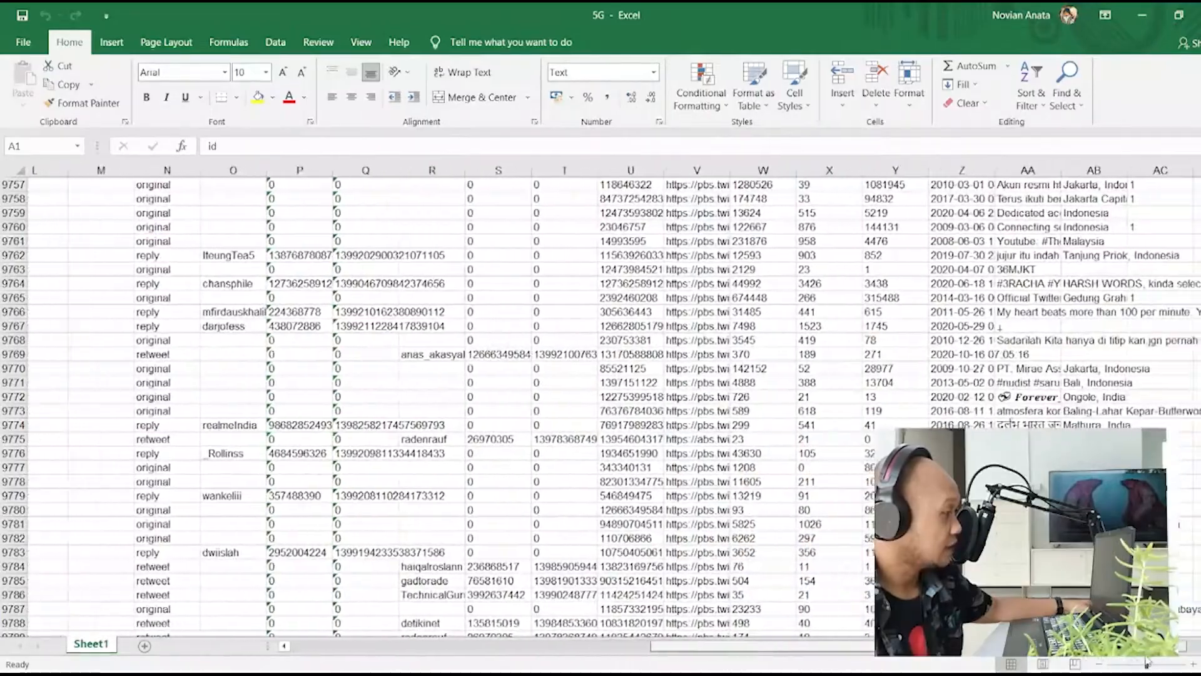
{"action": "scroll", "coordinate": [438, 406], "scroll_direction": "up", "scroll_amount": 4}
{"action": "scroll", "coordinate": [438, 407], "scroll_direction": "up", "scroll_amount": 20}
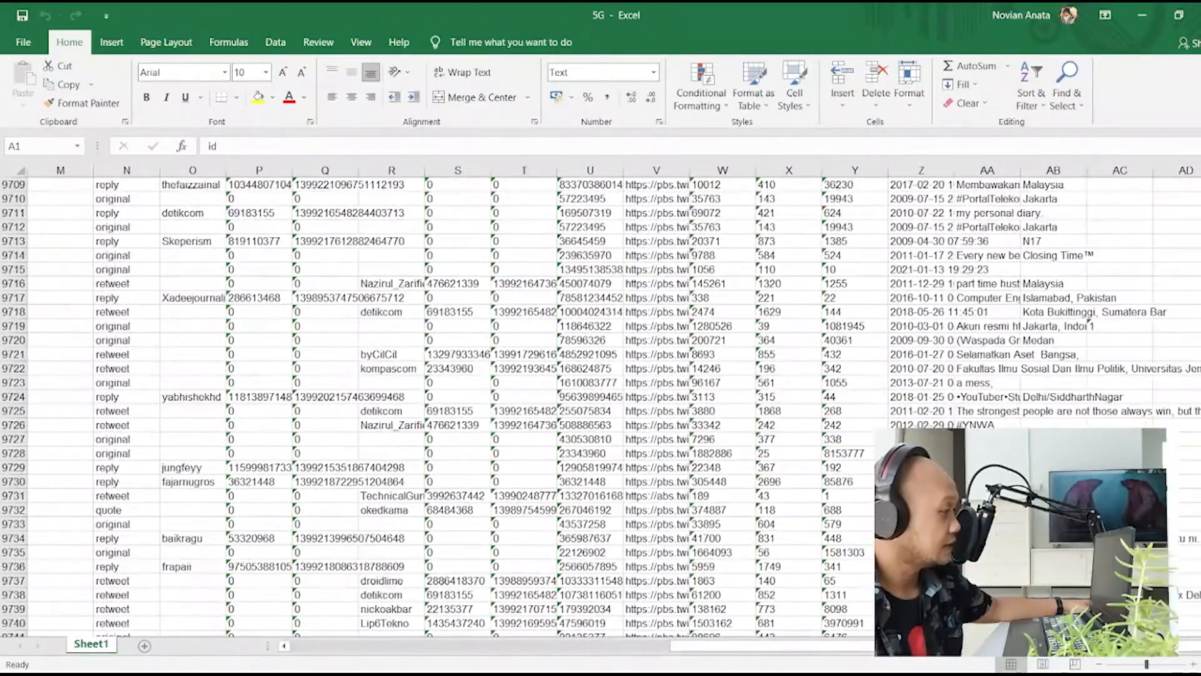
{"action": "scroll", "coordinate": [438, 407], "scroll_direction": "up", "scroll_amount": 20}
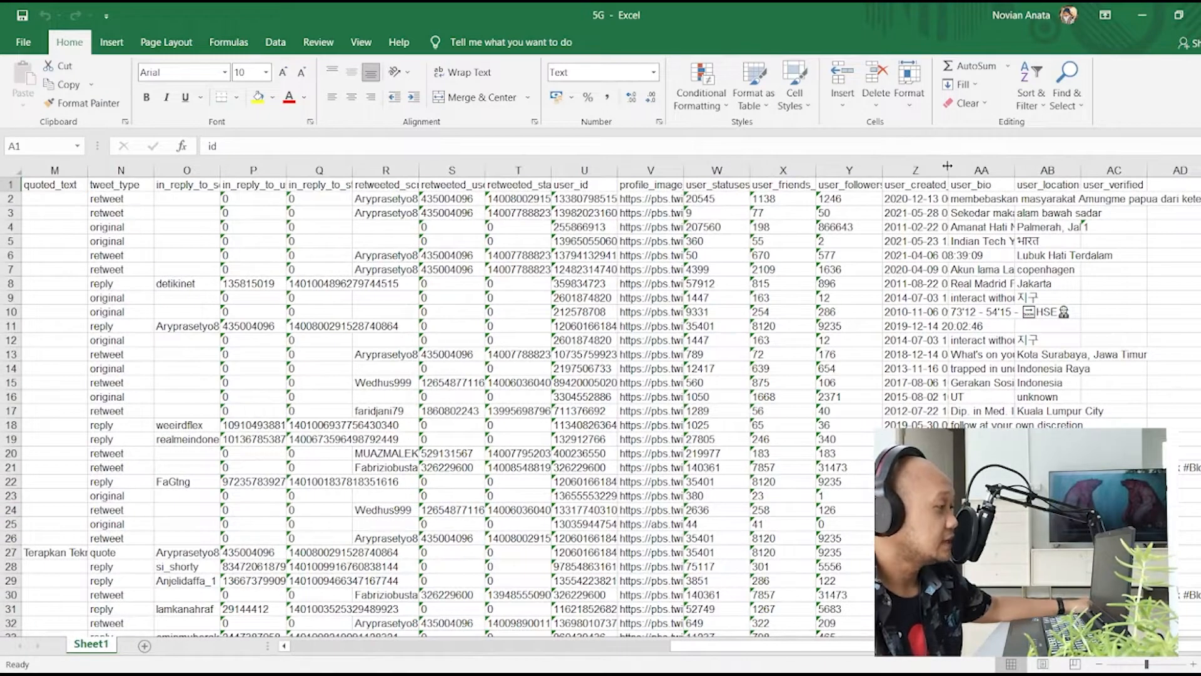
{"action": "left_click_drag", "start_coordinate": [948, 170], "coordinate": [1013, 171]}
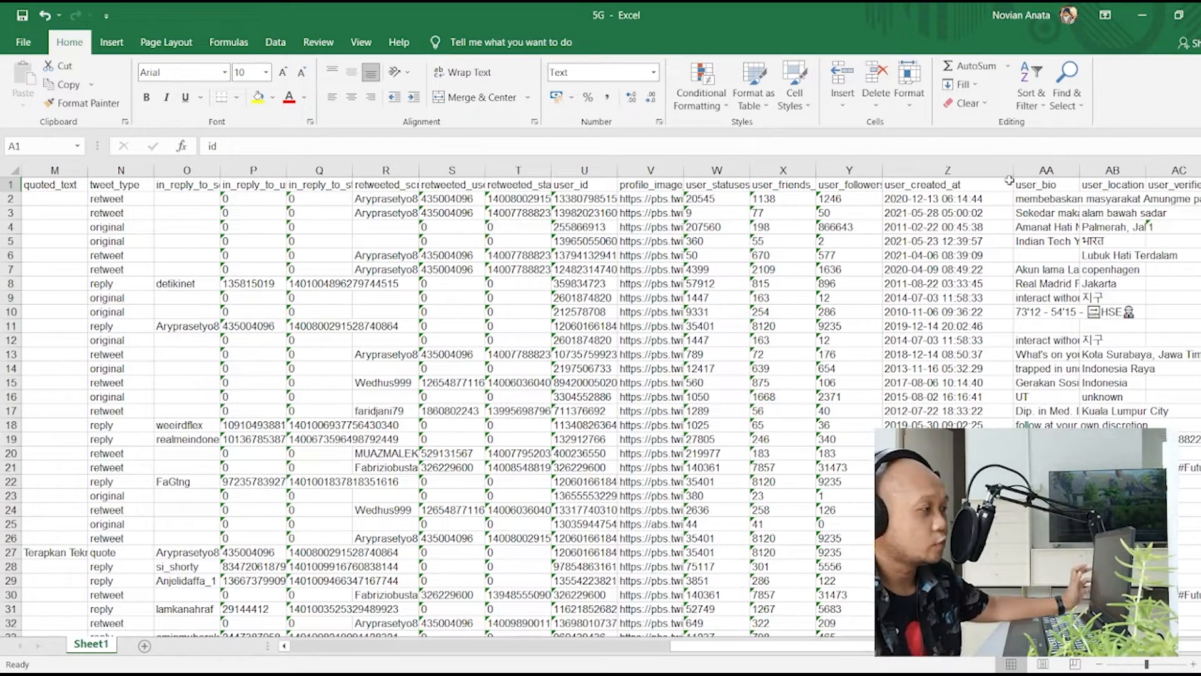
{"action": "left_click", "coordinate": [917, 240]}
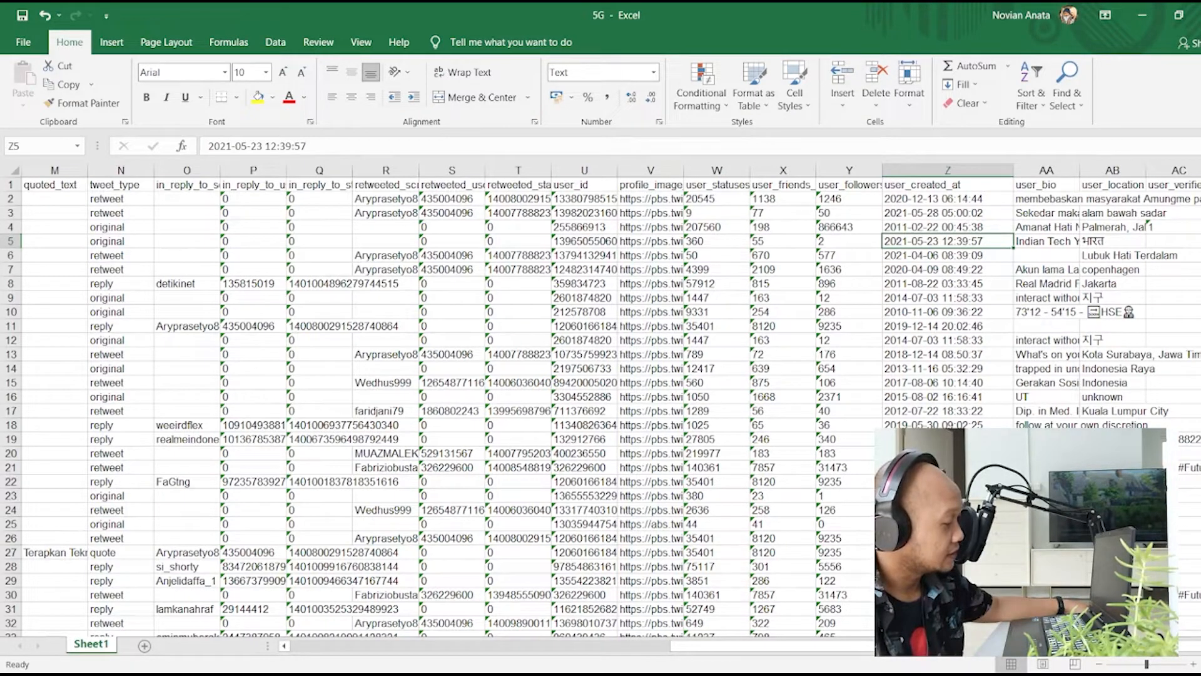
Switch back to Netlytic and run the Keyword Extractor text analysis on all remaining posts using the description field.
{"action": "key", "text": "alt+Tab"}
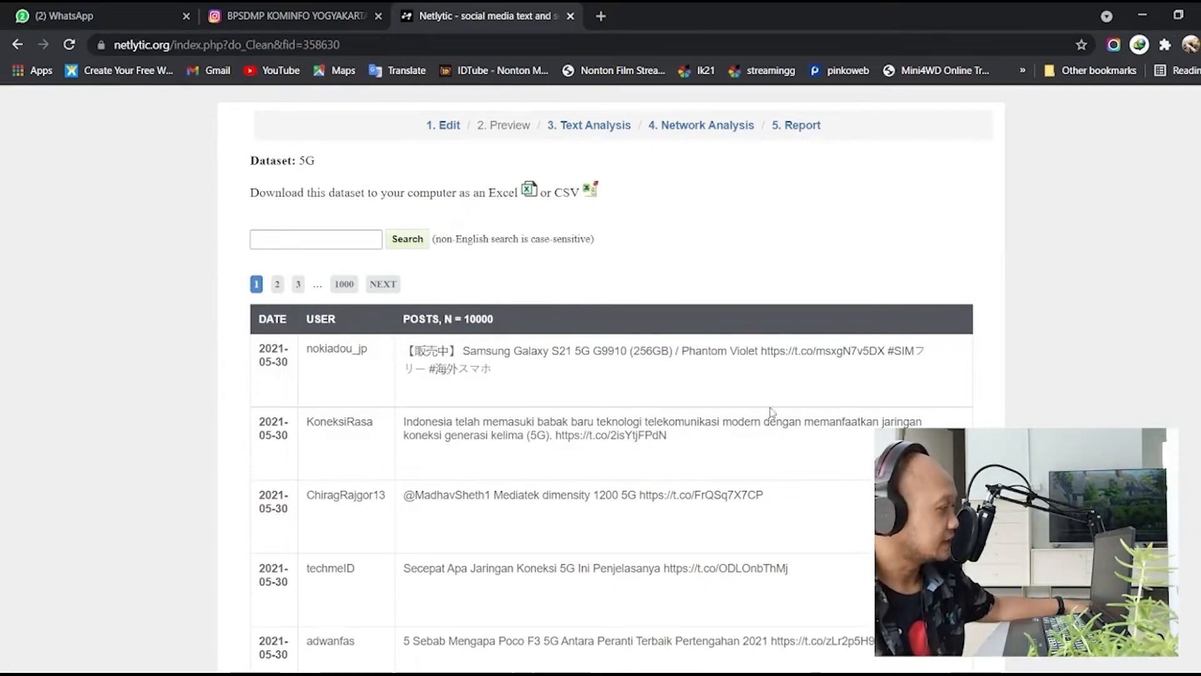
{"action": "left_click", "coordinate": [588, 126]}
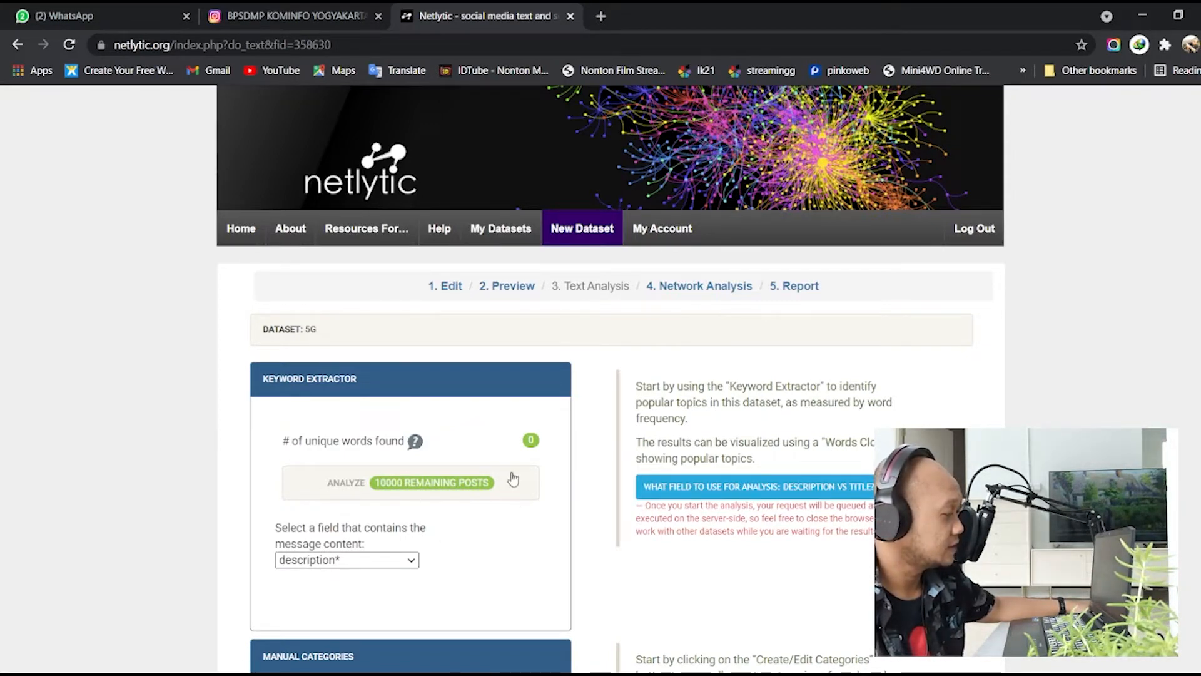
{"action": "scroll", "coordinate": [532, 494], "scroll_direction": "down", "scroll_amount": 5}
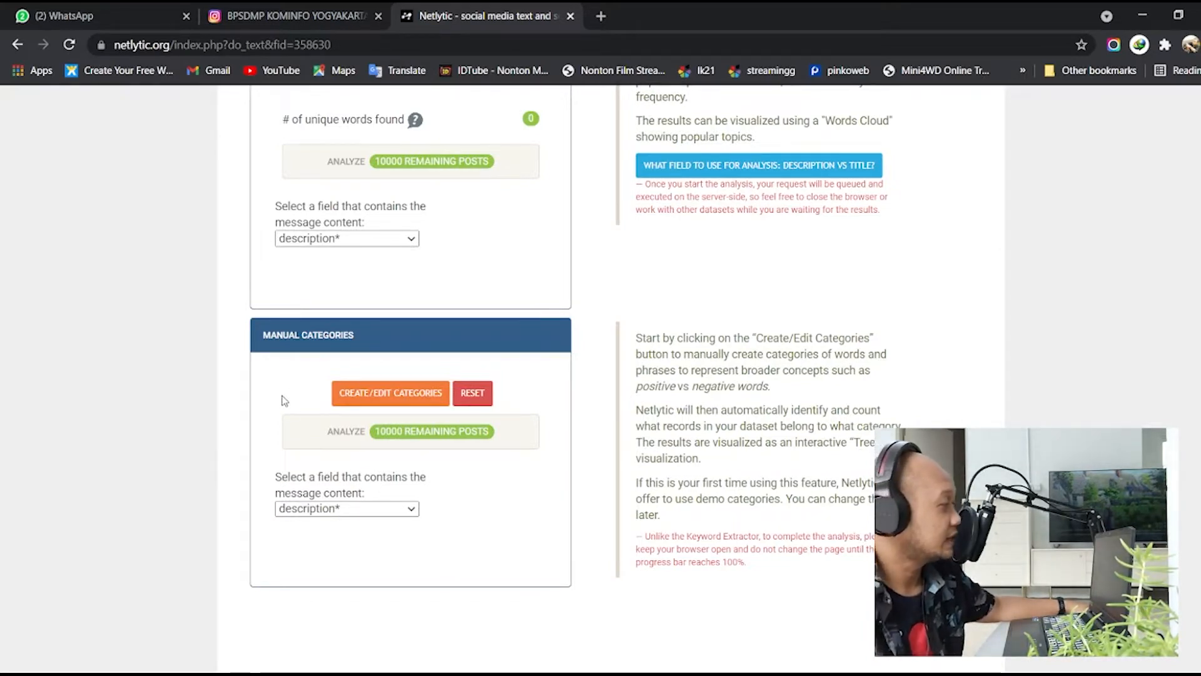
{"action": "left_click", "coordinate": [431, 164]}
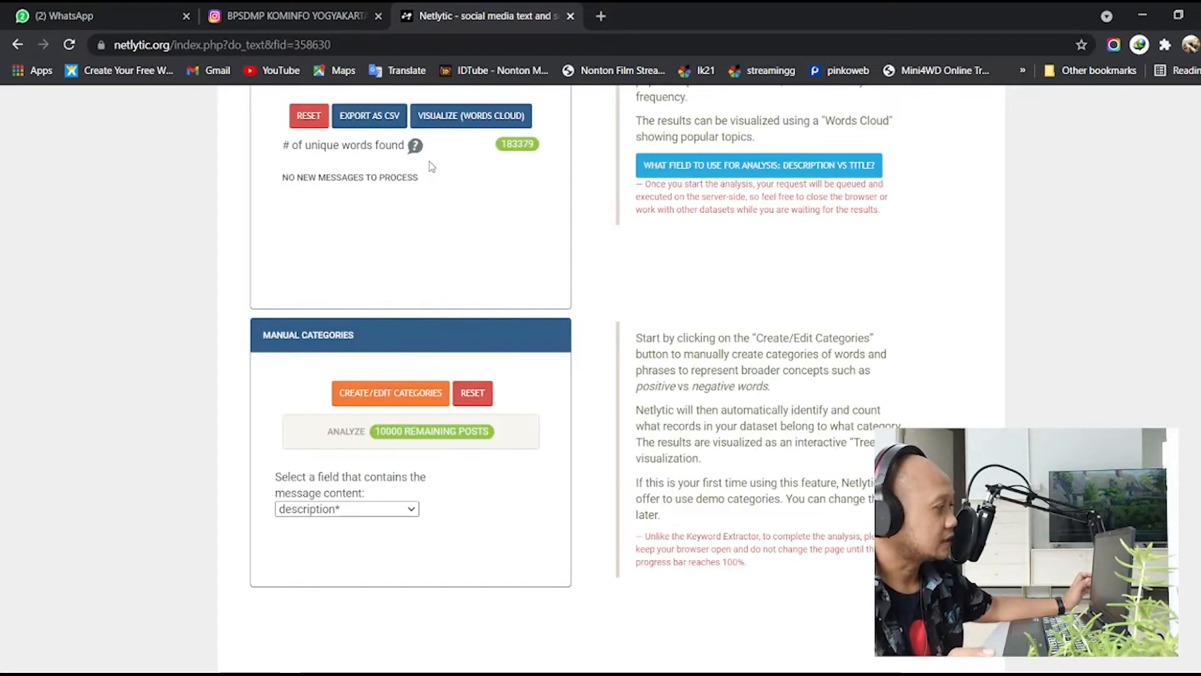
Visualize the extracted keywords as a words cloud of the top 30 terms.
{"action": "scroll", "coordinate": [463, 185], "scroll_direction": "up", "scroll_amount": 4}
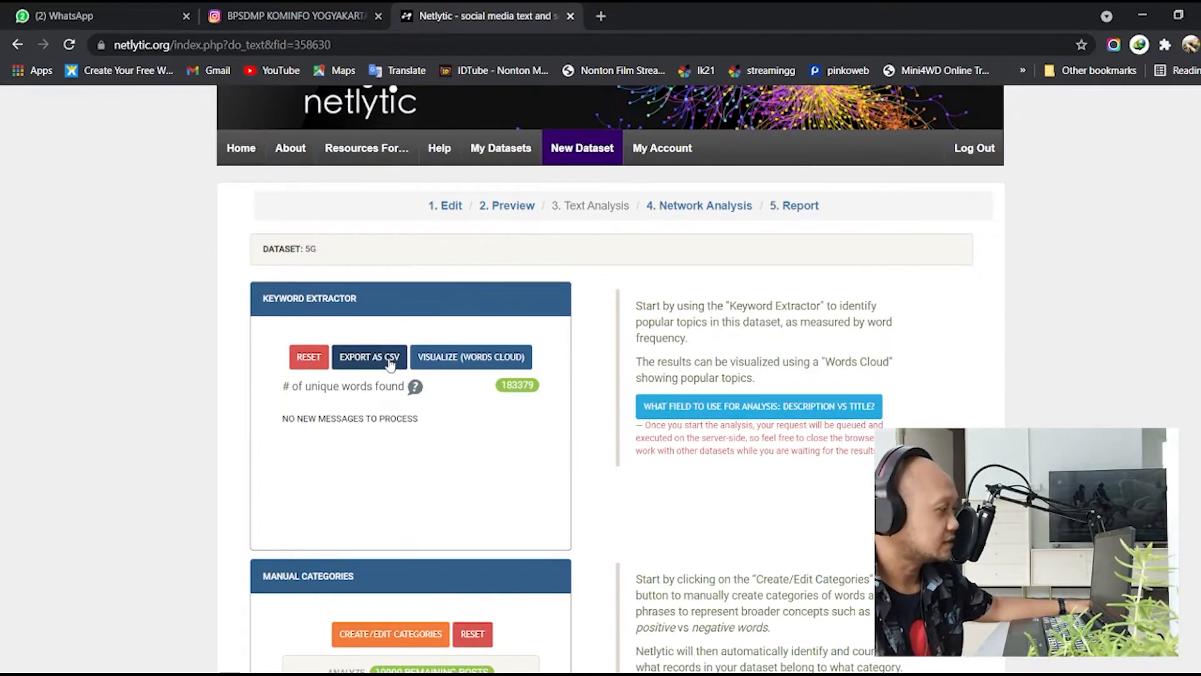
{"action": "left_click", "coordinate": [424, 357]}
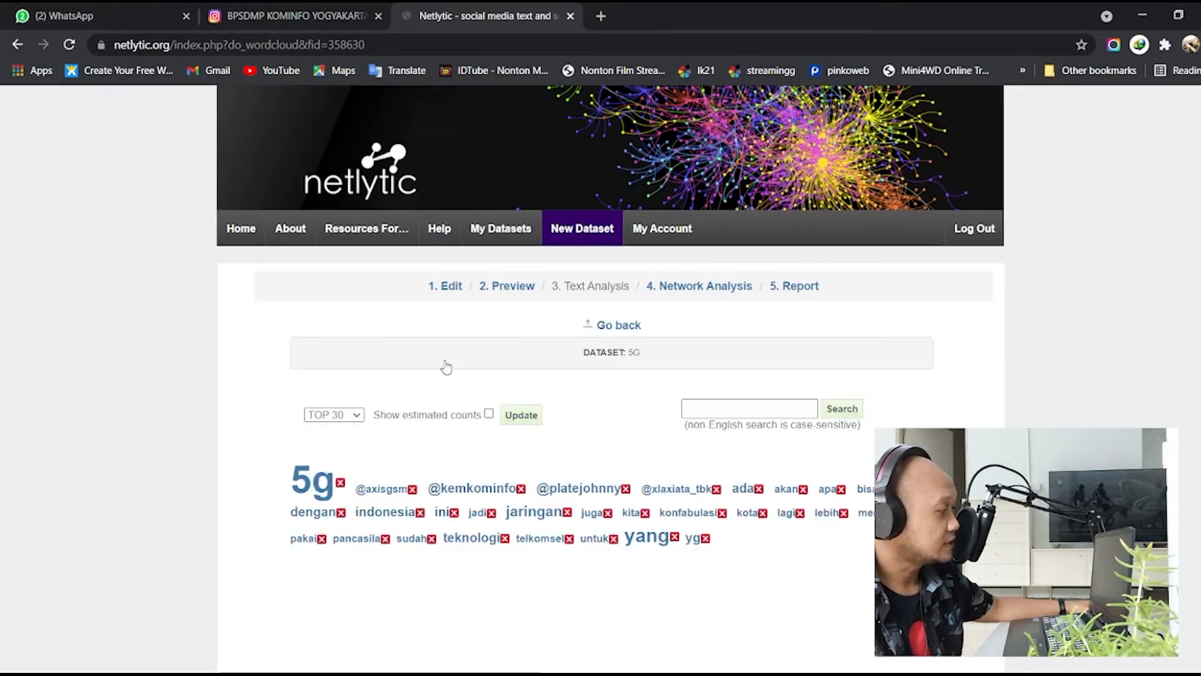
{"action": "scroll", "coordinate": [545, 380], "scroll_direction": "down", "scroll_amount": 3}
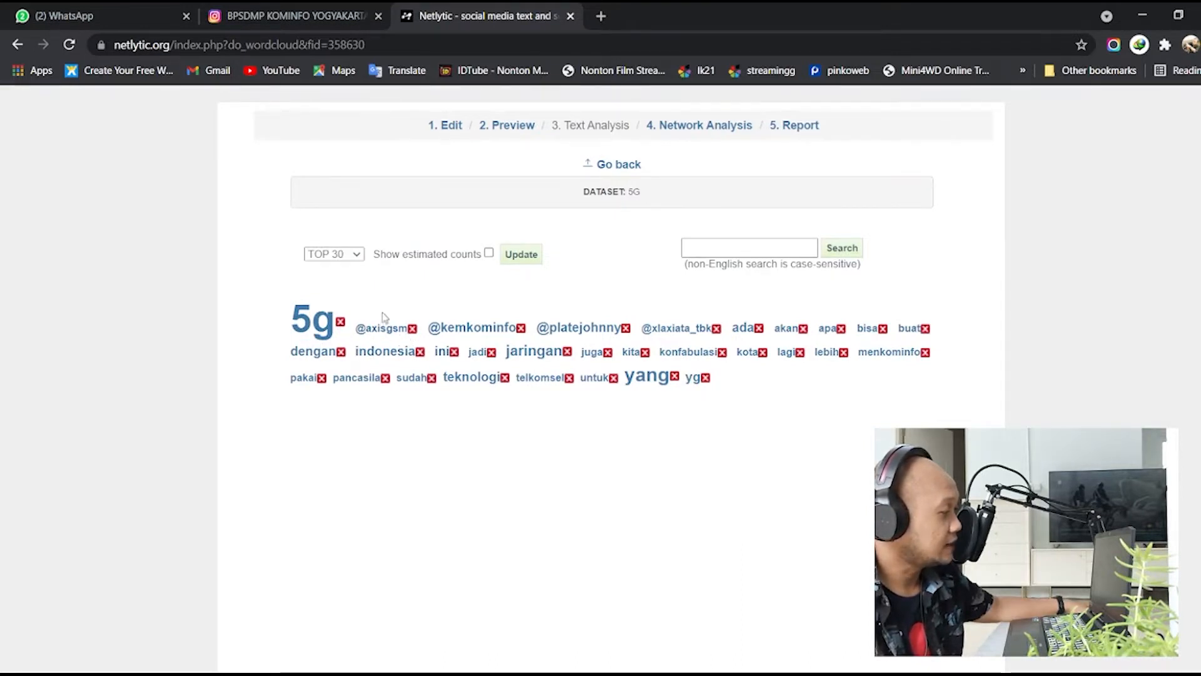
{"action": "left_click", "coordinate": [388, 329]}
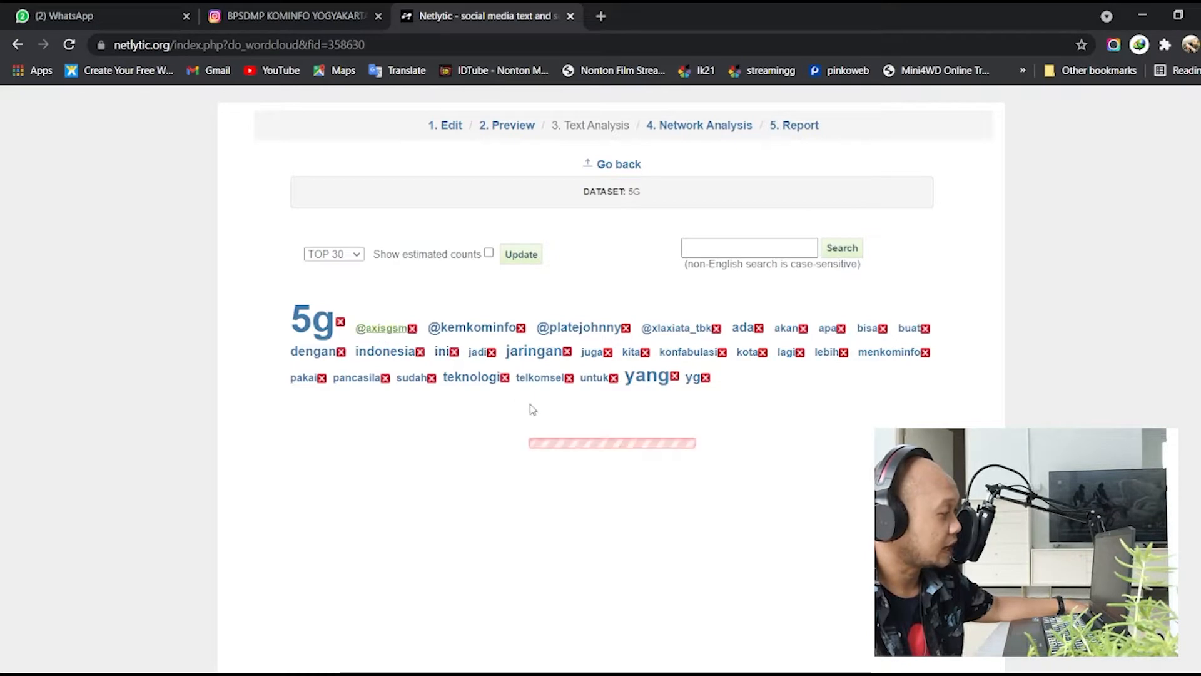
{"action": "scroll", "coordinate": [536, 418], "scroll_direction": "down", "scroll_amount": 4}
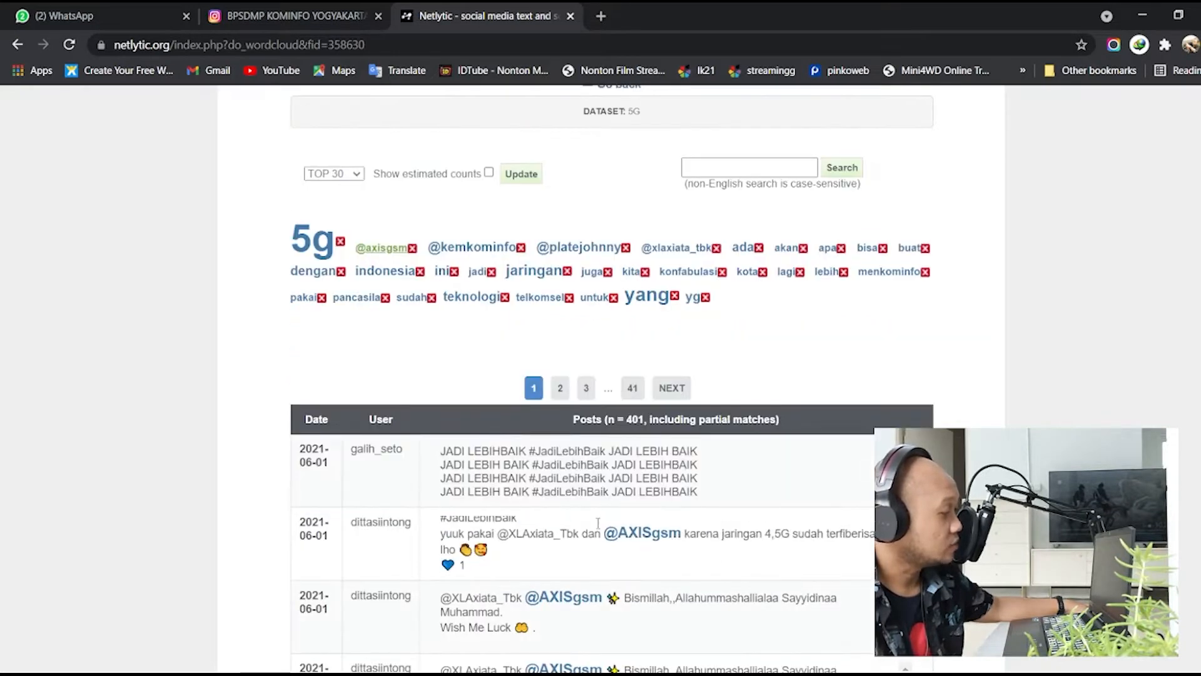
{"action": "scroll", "coordinate": [617, 487], "scroll_direction": "down", "scroll_amount": 3}
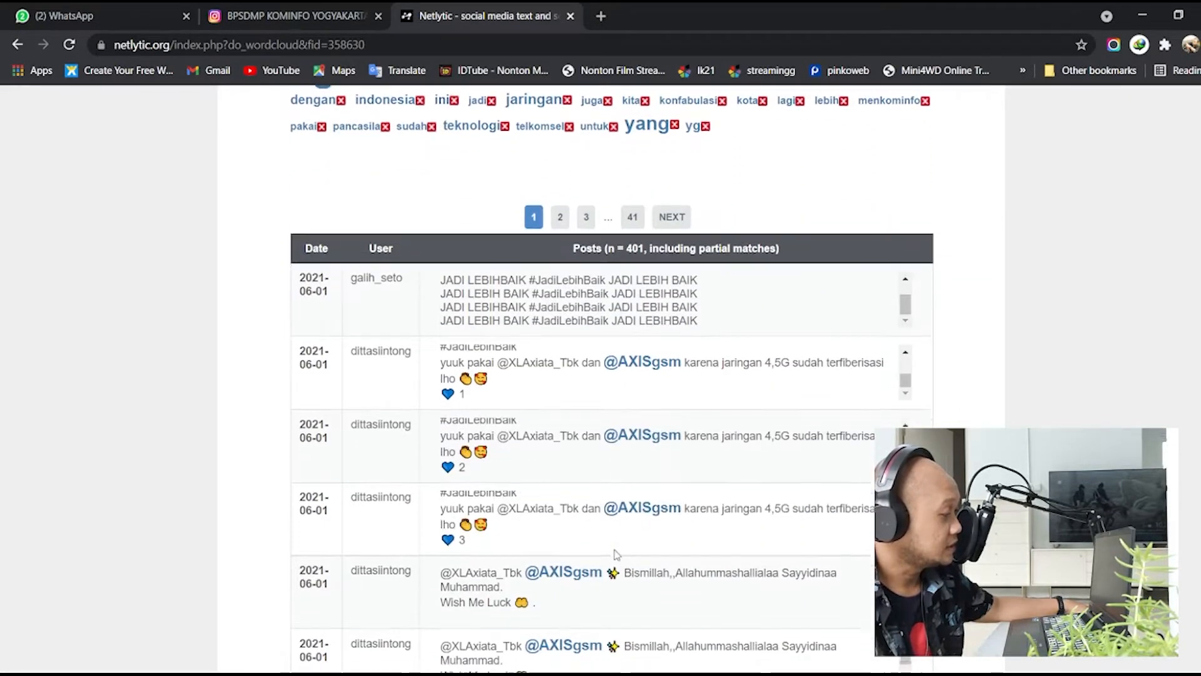
{"action": "scroll", "coordinate": [626, 463], "scroll_direction": "down", "scroll_amount": 3}
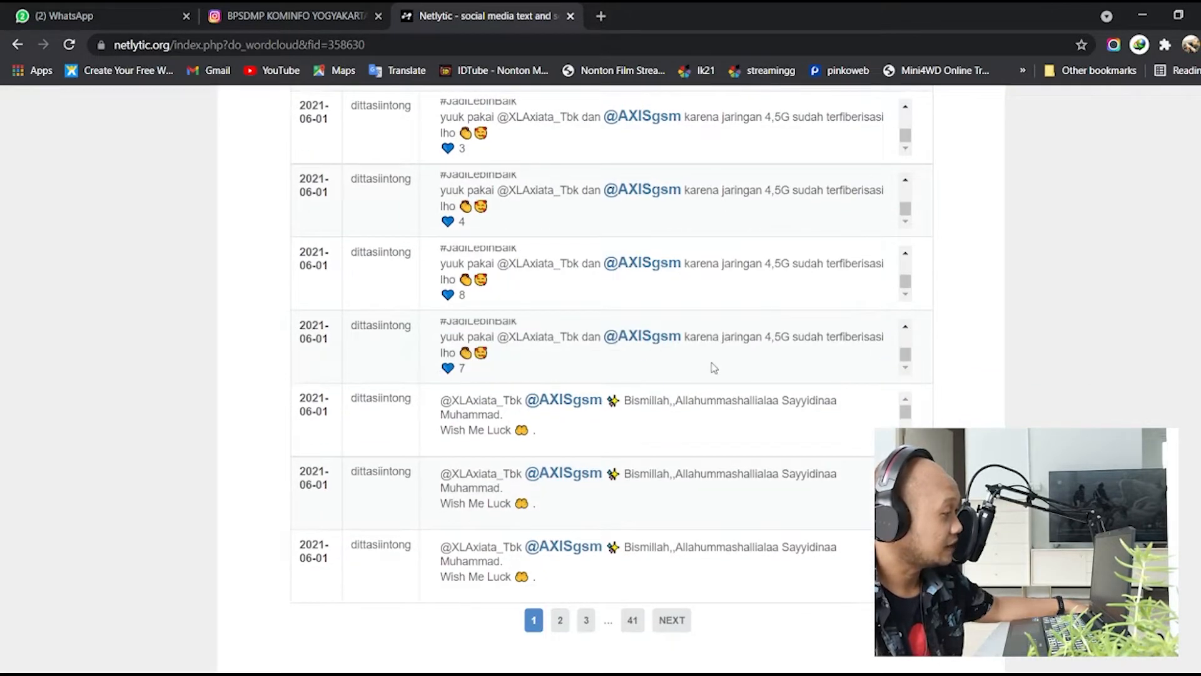
{"action": "scroll", "coordinate": [707, 363], "scroll_direction": "down", "scroll_amount": 3}
{"action": "scroll", "coordinate": [686, 362], "scroll_direction": "up", "scroll_amount": 10}
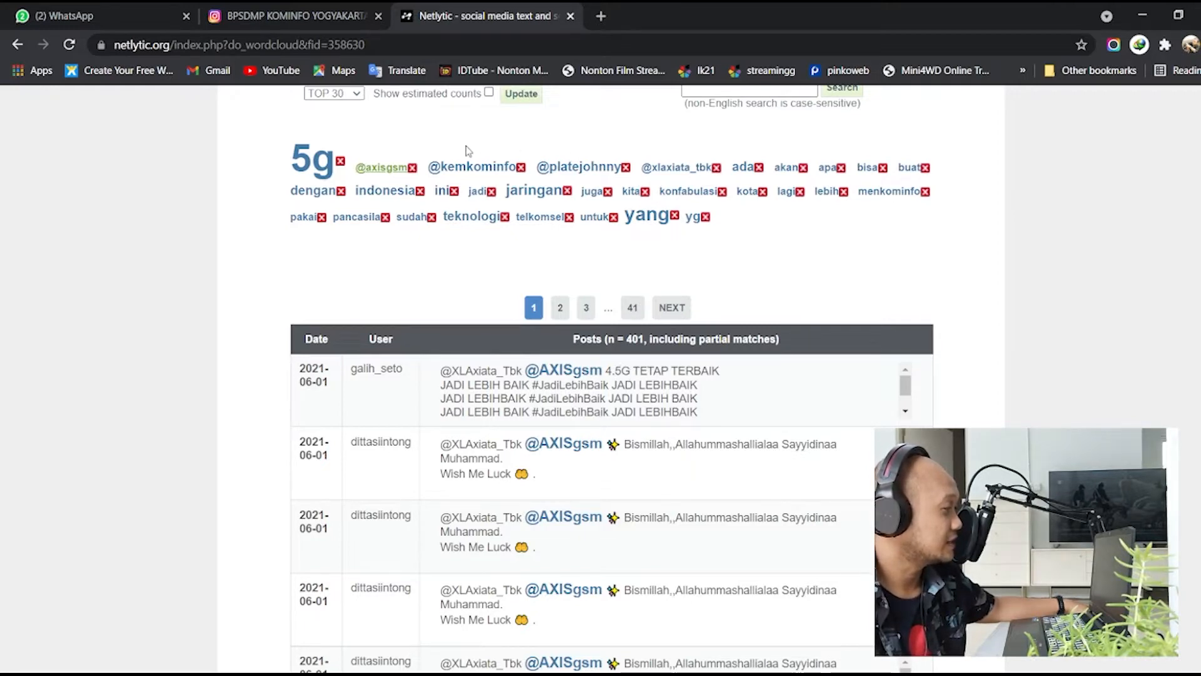
{"action": "left_click", "coordinate": [494, 166]}
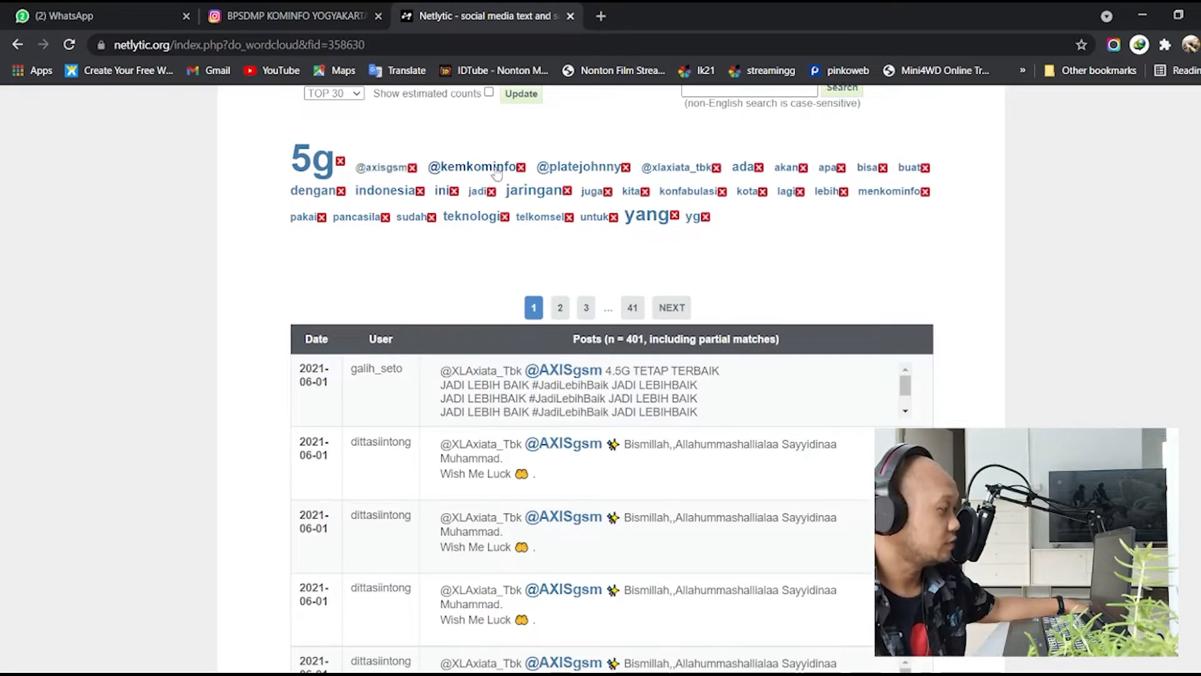
{"action": "left_click", "coordinate": [604, 168]}
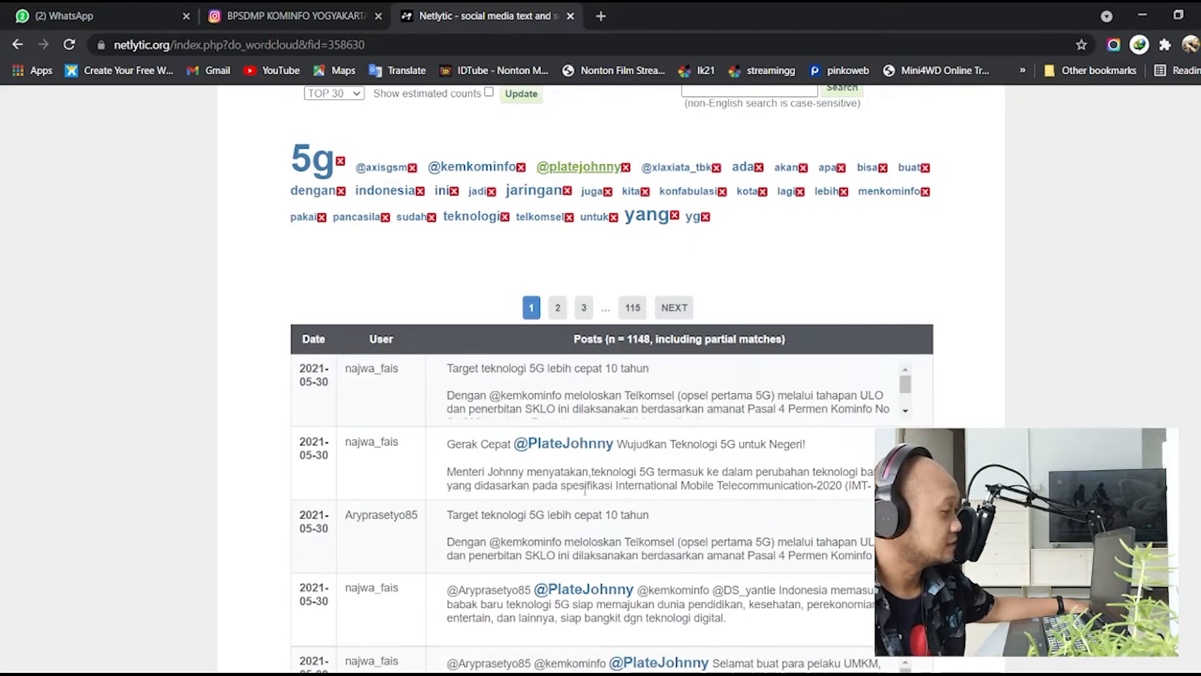
{"action": "left_click", "coordinate": [676, 169]}
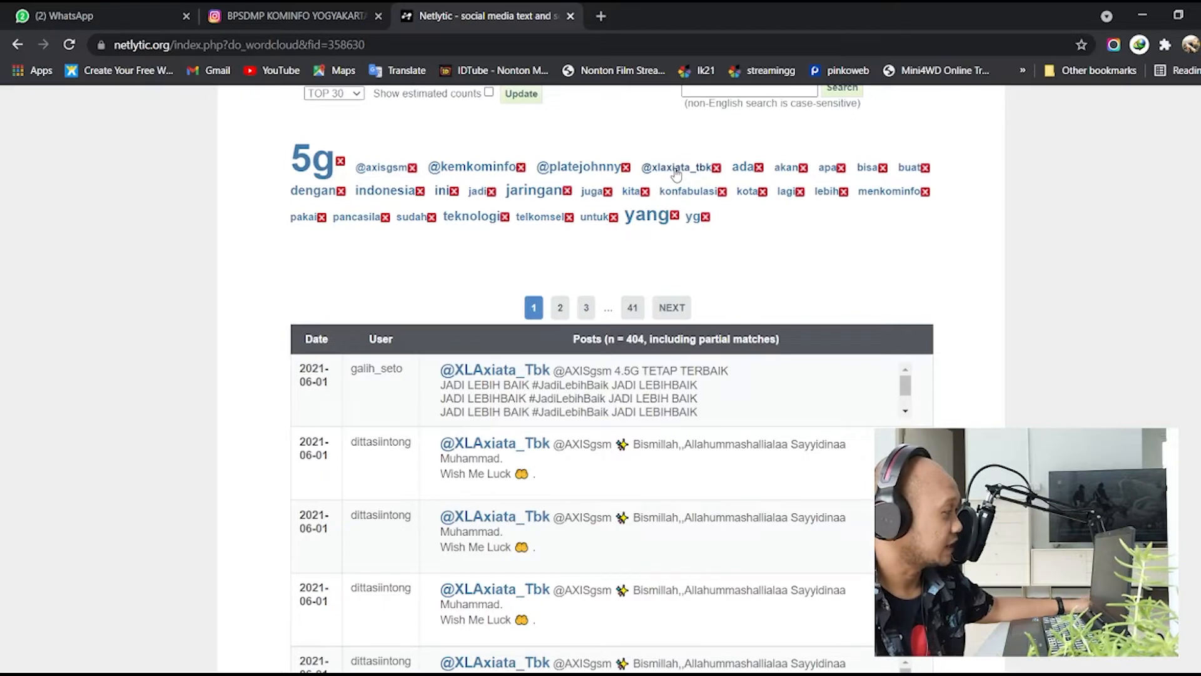
List the posts mentioning telkomsel and check how many there are.
{"action": "left_click", "coordinate": [536, 218]}
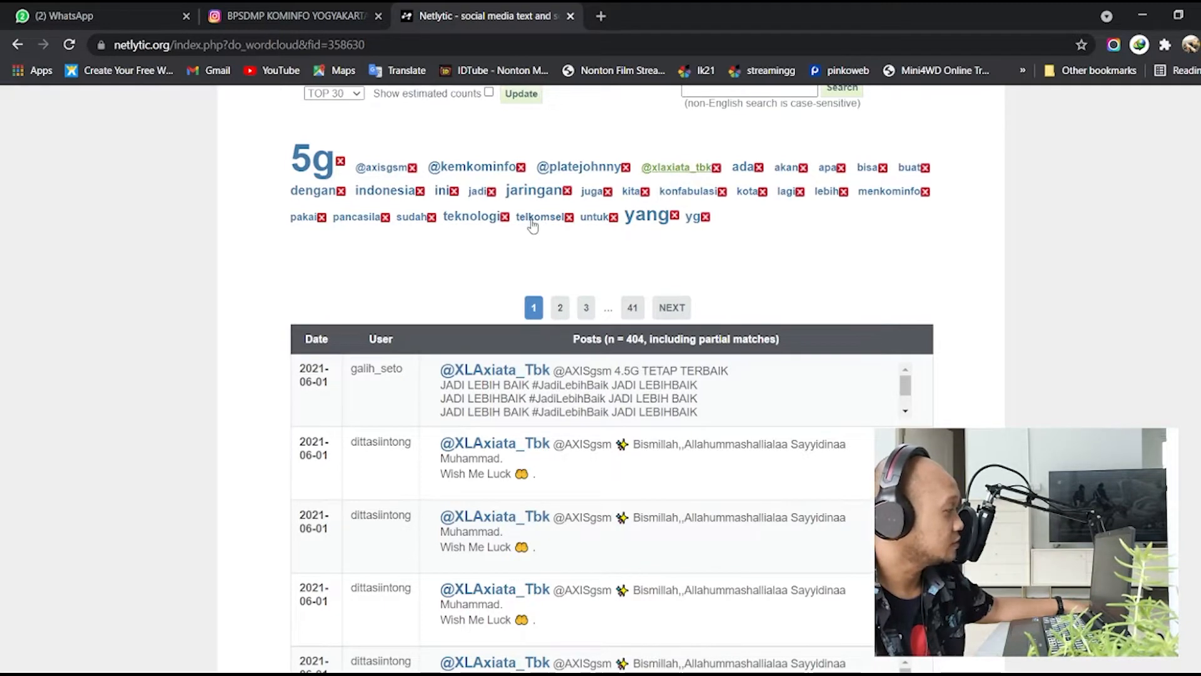
{"action": "scroll", "coordinate": [599, 440], "scroll_direction": "down", "scroll_amount": 2}
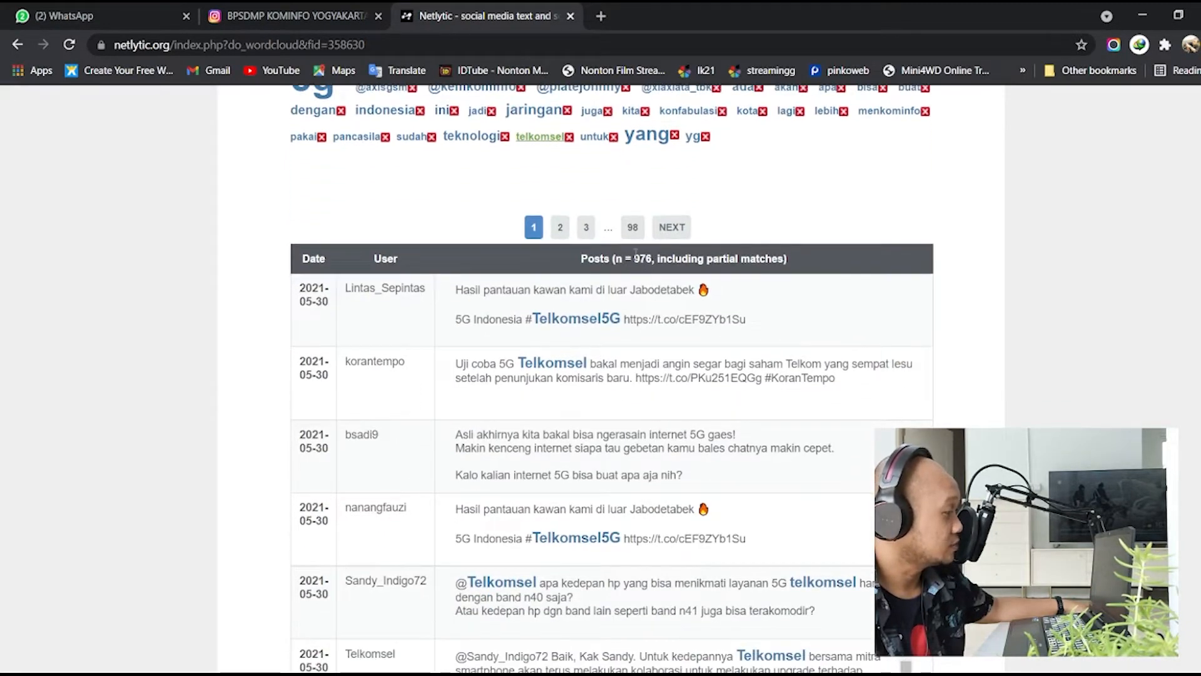
{"action": "left_click_drag", "start_coordinate": [634, 258], "coordinate": [646, 258]}
{"action": "scroll", "coordinate": [662, 270], "scroll_direction": "up", "scroll_amount": 4}
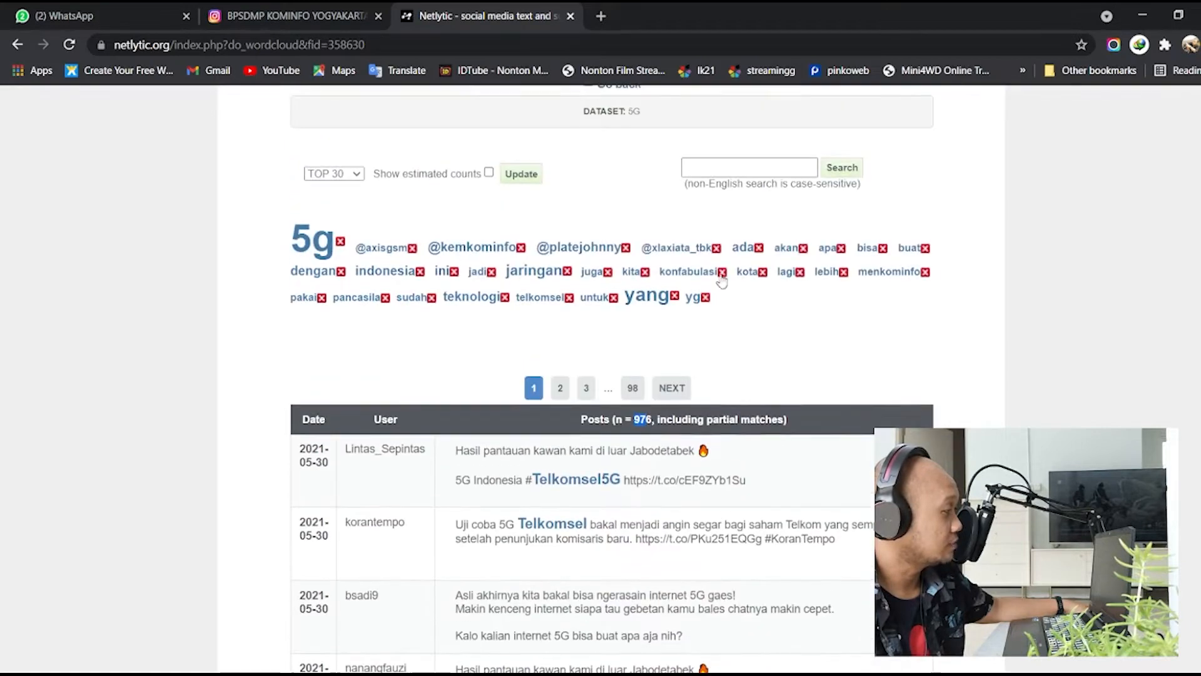
{"action": "left_click", "coordinate": [682, 249]}
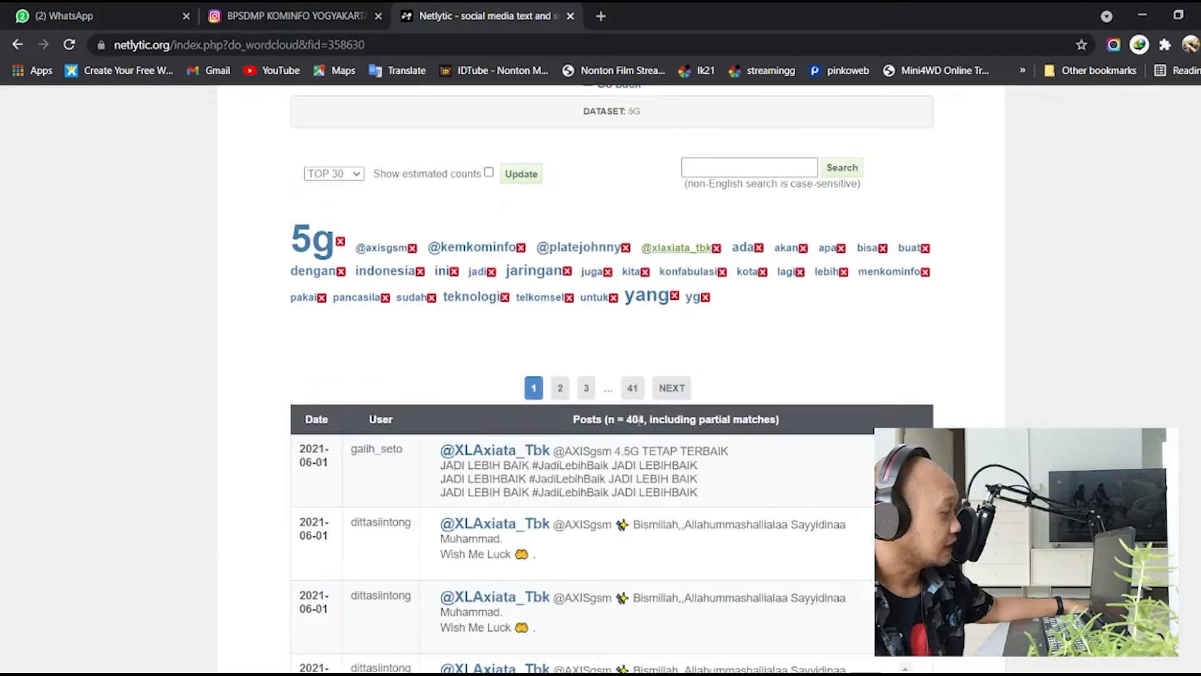
{"action": "left_click", "coordinate": [383, 248]}
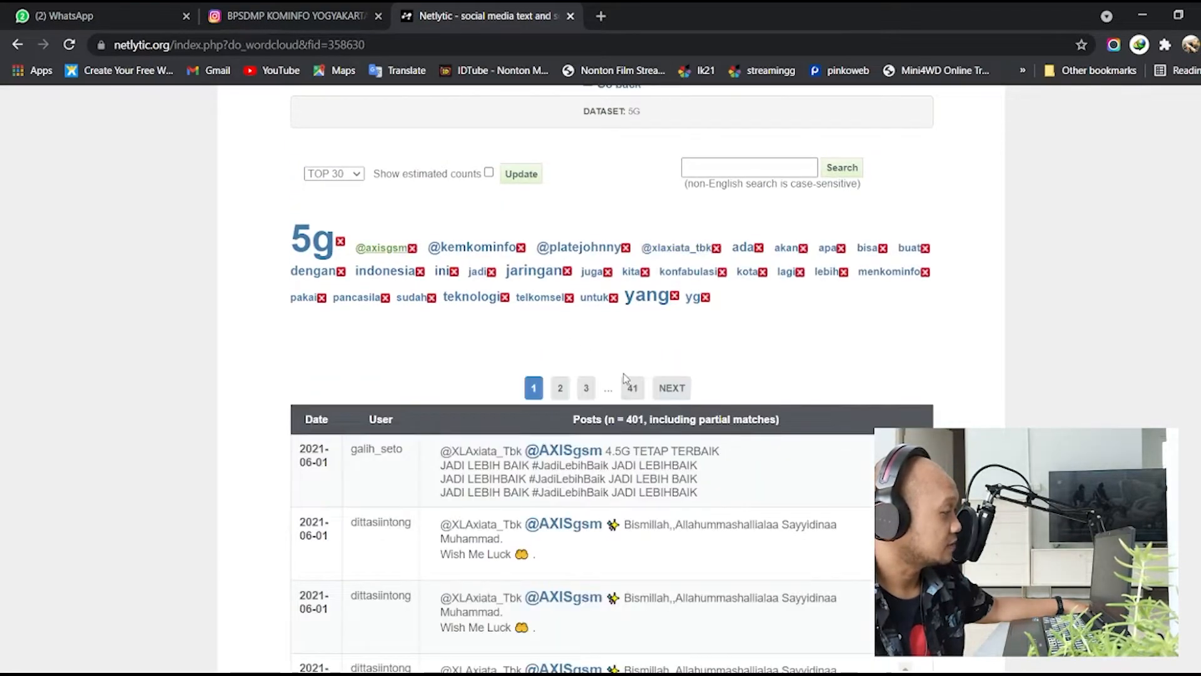
{"action": "left_click", "coordinate": [537, 297]}
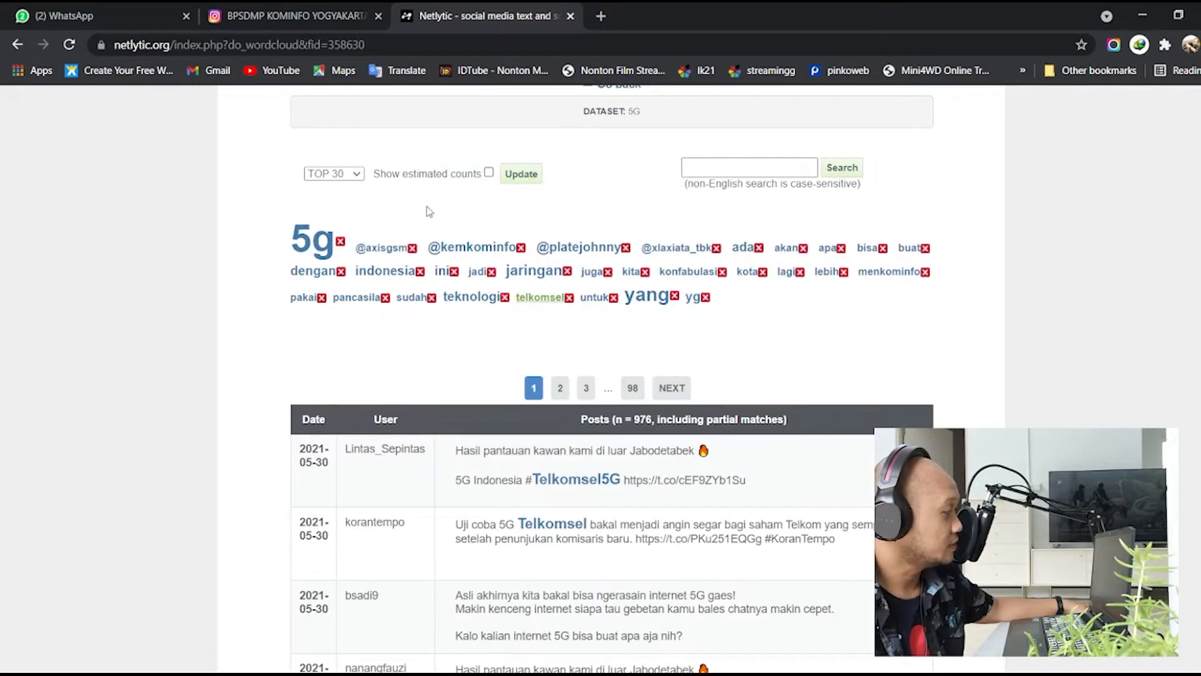
Update the words cloud to show the estimated counts for each keyword.
{"action": "left_click", "coordinate": [489, 173]}
{"action": "left_click", "coordinate": [526, 177]}
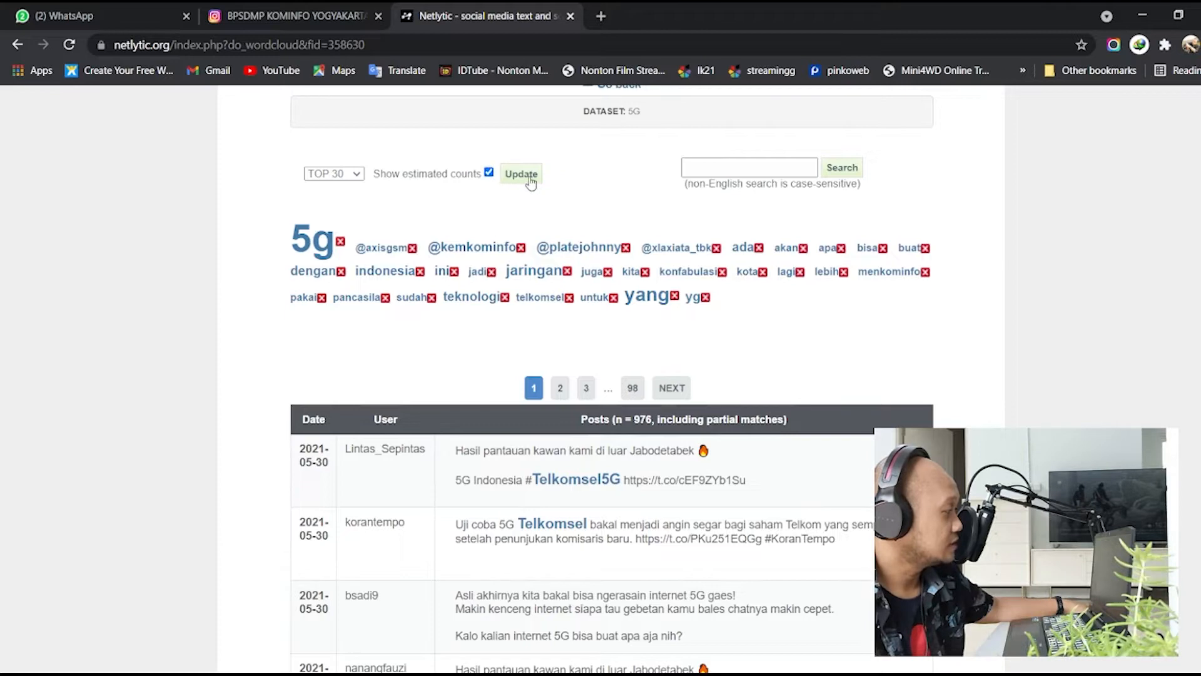
{"action": "scroll", "coordinate": [643, 421], "scroll_direction": "down", "scroll_amount": 3}
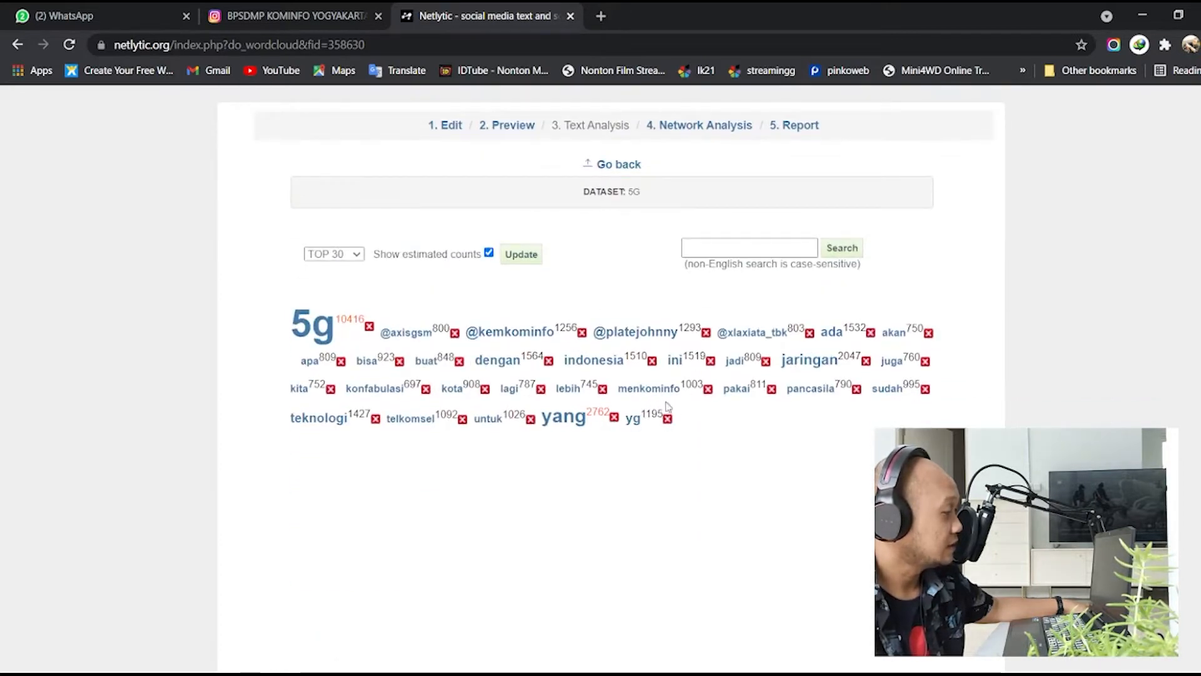
List the posts for the words cloud keywords konfabulasi and pancasila in turn and read through them.
{"action": "left_click", "coordinate": [374, 389]}
{"action": "scroll", "coordinate": [660, 497], "scroll_direction": "down", "scroll_amount": 3}
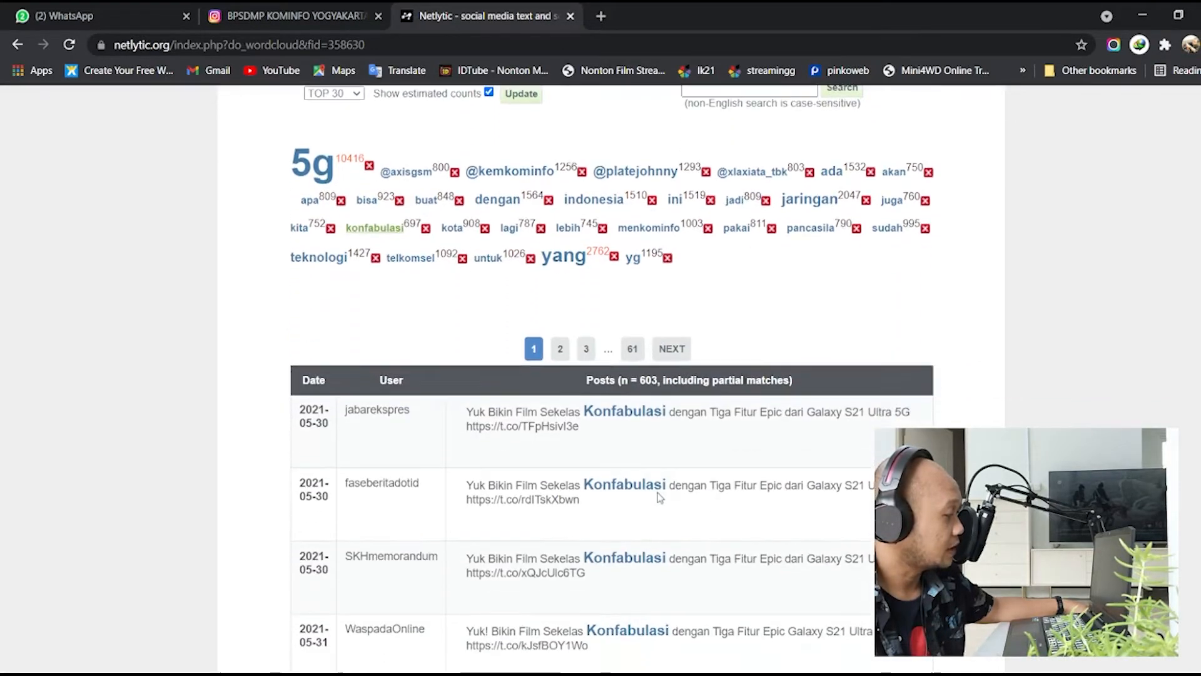
{"action": "scroll", "coordinate": [559, 448], "scroll_direction": "down", "scroll_amount": 3}
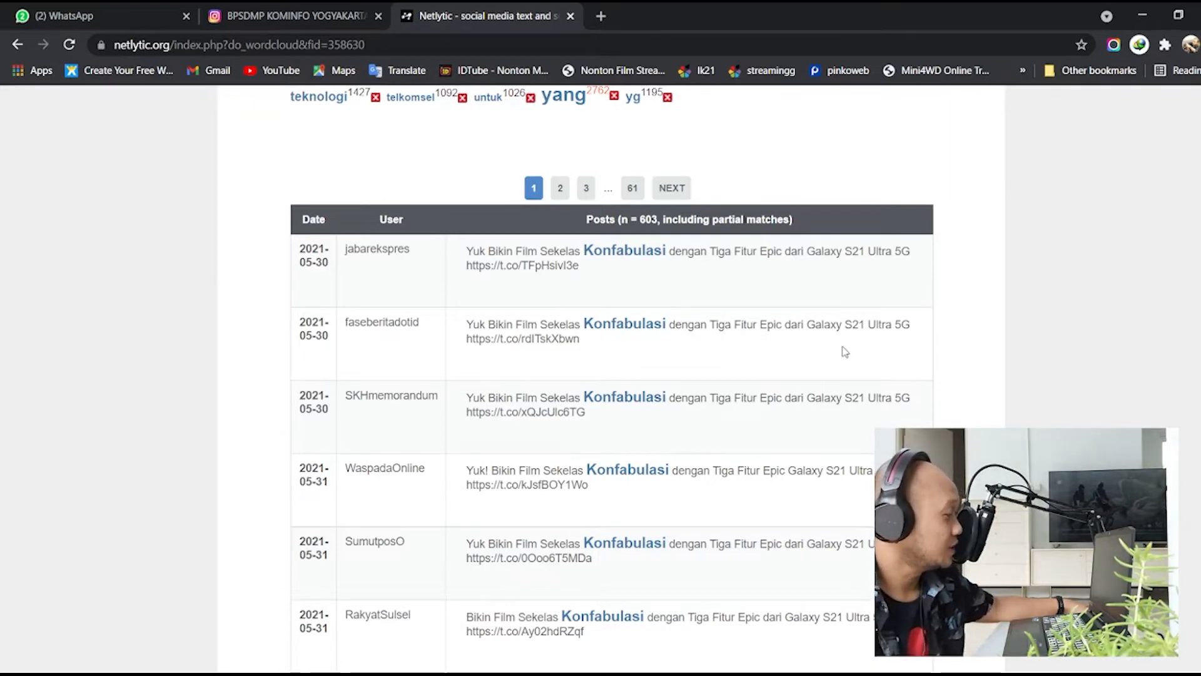
{"action": "scroll", "coordinate": [846, 352], "scroll_direction": "up", "scroll_amount": 3}
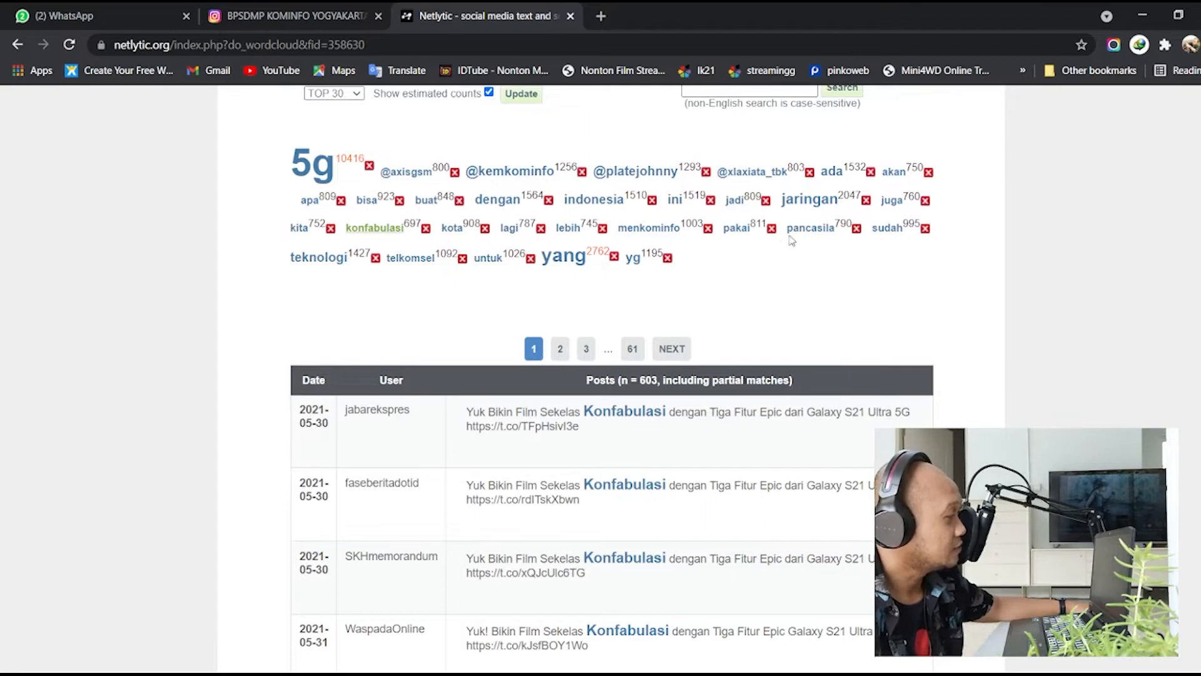
{"action": "left_click", "coordinate": [811, 228]}
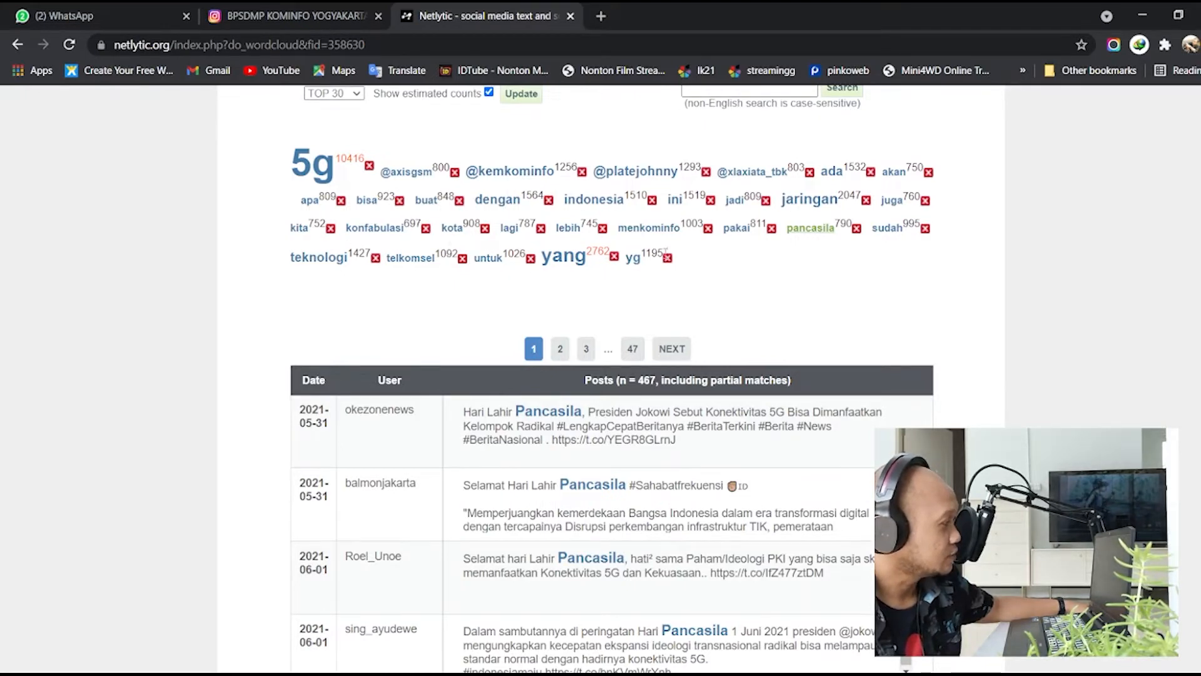
Expand the words cloud to the top 50 terms.
{"action": "left_click", "coordinate": [360, 97]}
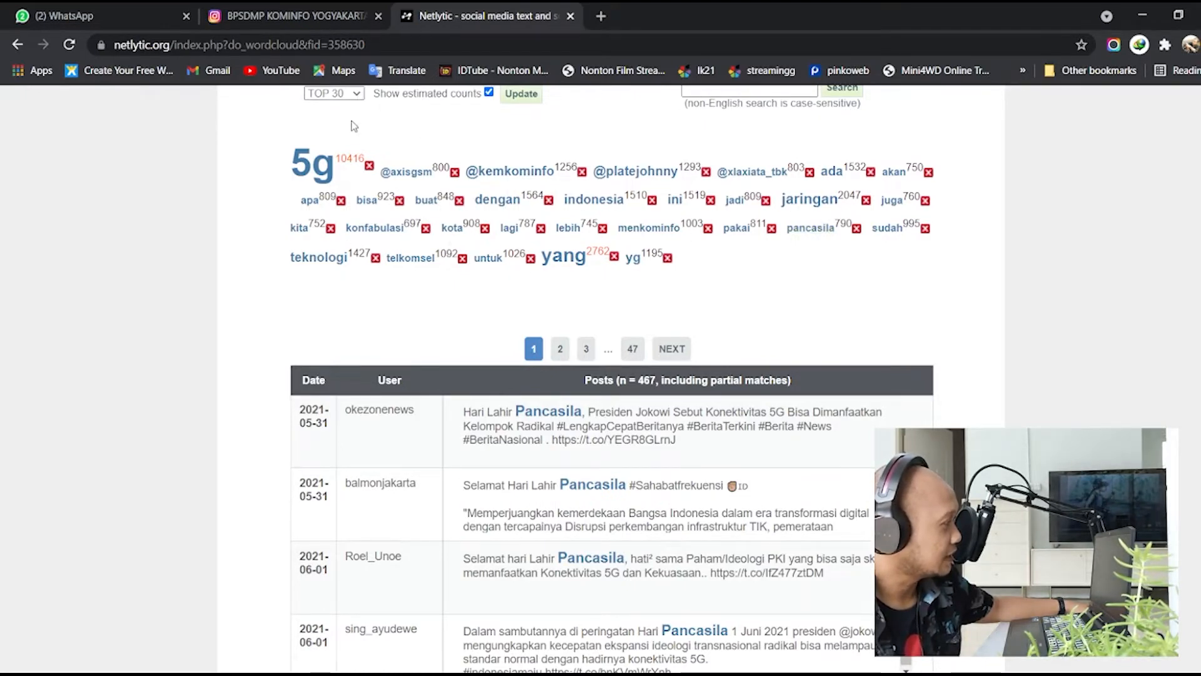
{"action": "left_click", "coordinate": [354, 126]}
{"action": "left_click", "coordinate": [521, 94]}
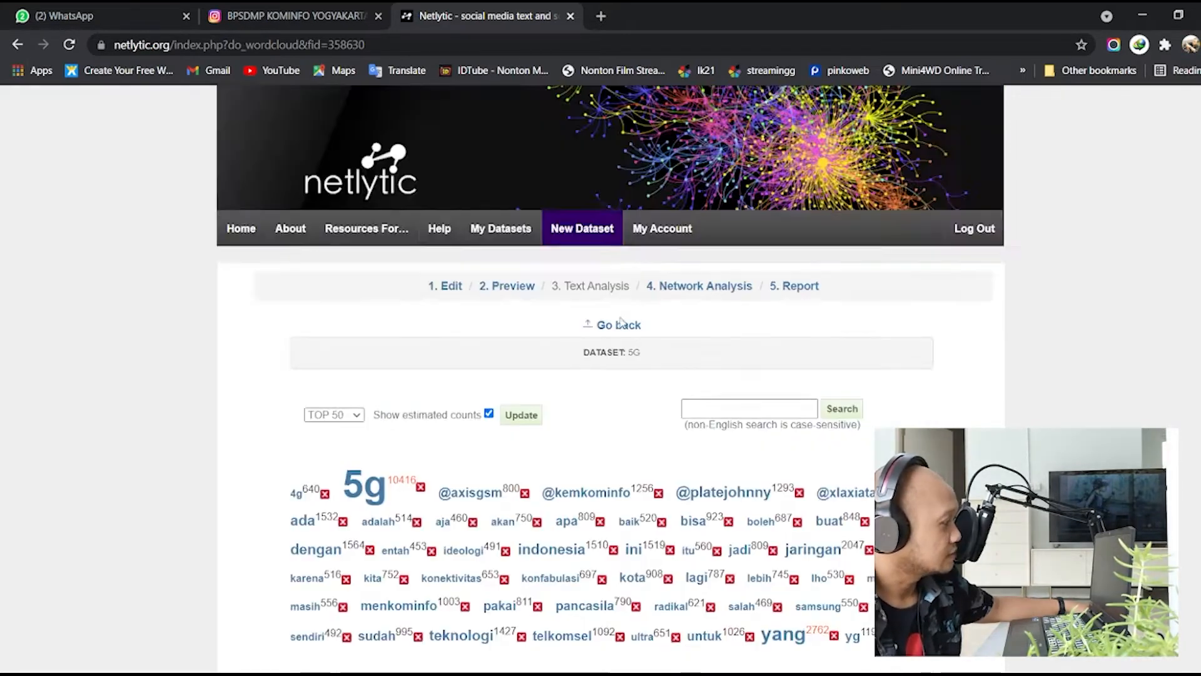
{"action": "scroll", "coordinate": [645, 387], "scroll_direction": "down", "scroll_amount": 3}
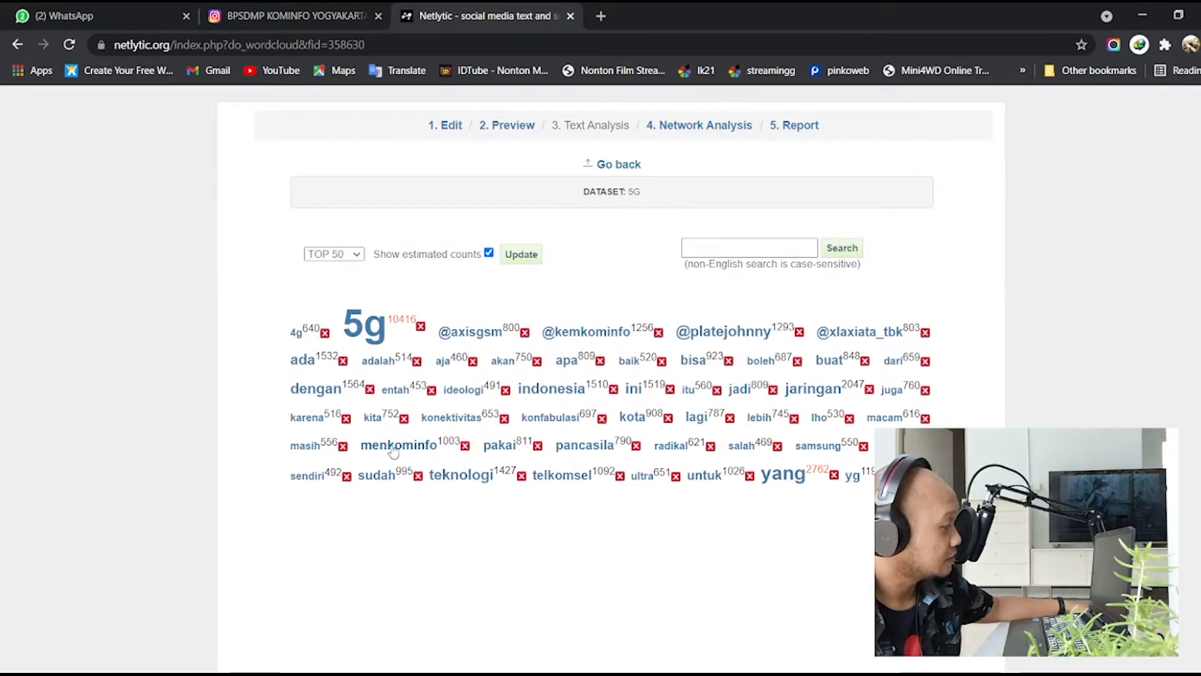
List the posts containing the samsung keyword from the words cloud and read through the first ones.
{"action": "left_click", "coordinate": [818, 446]}
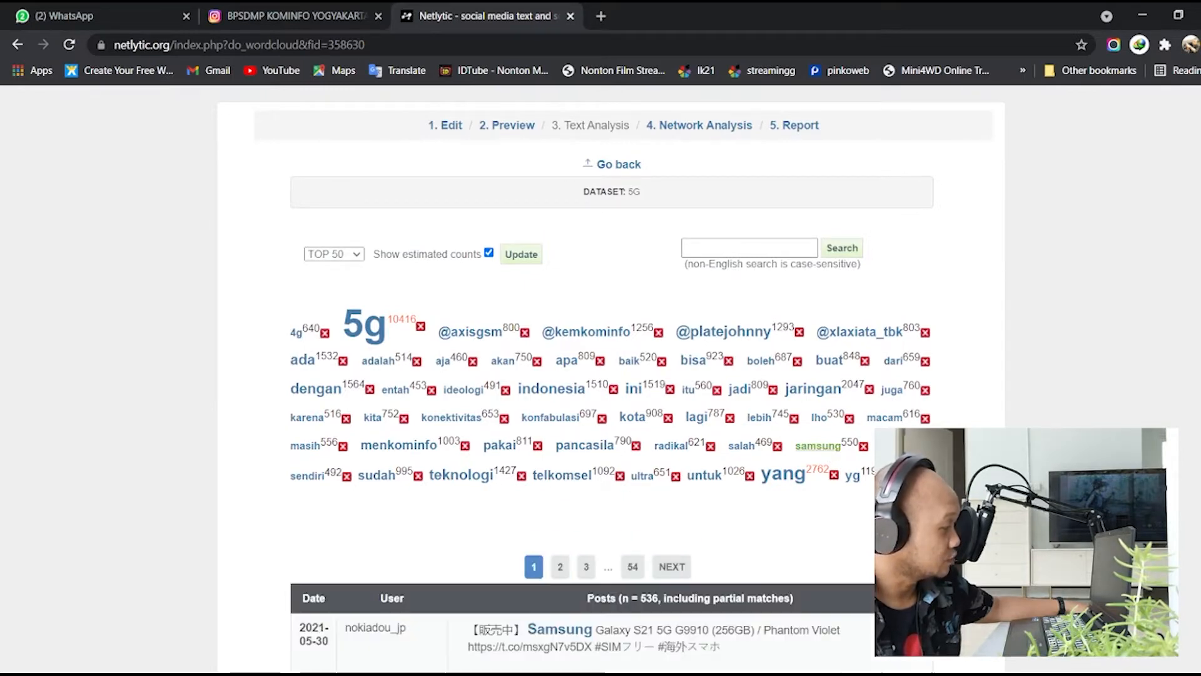
{"action": "scroll", "coordinate": [600, 376], "scroll_direction": "down", "scroll_amount": 5}
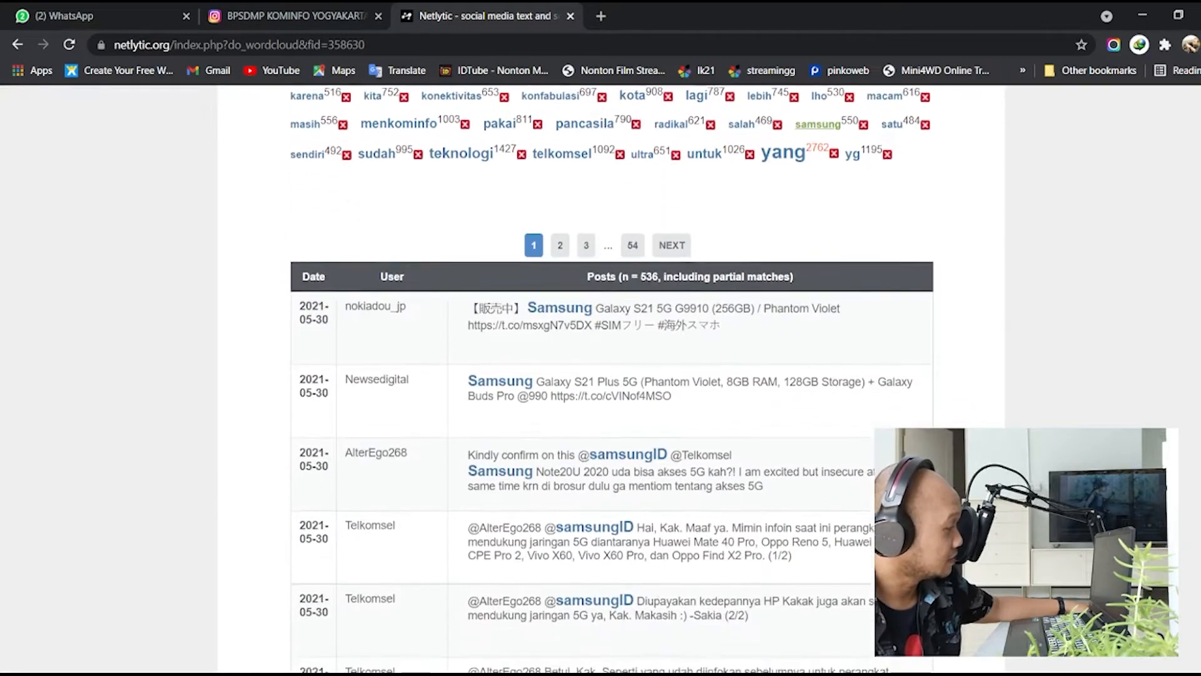
{"action": "scroll", "coordinate": [865, 257], "scroll_direction": "up", "scroll_amount": 4}
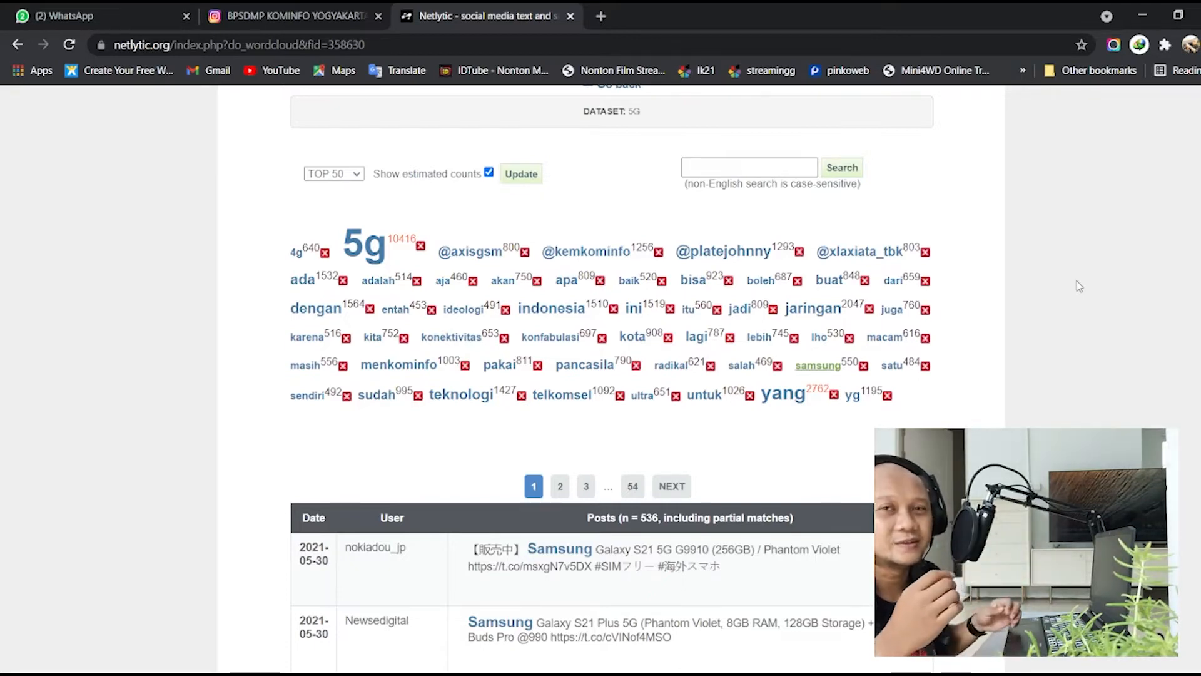
Open the 5G dataset's network analysis in the legacy network discovery interface and analyze the name network with the Twitter dataset type.
{"action": "scroll", "coordinate": [899, 242], "scroll_direction": "up", "scroll_amount": 2}
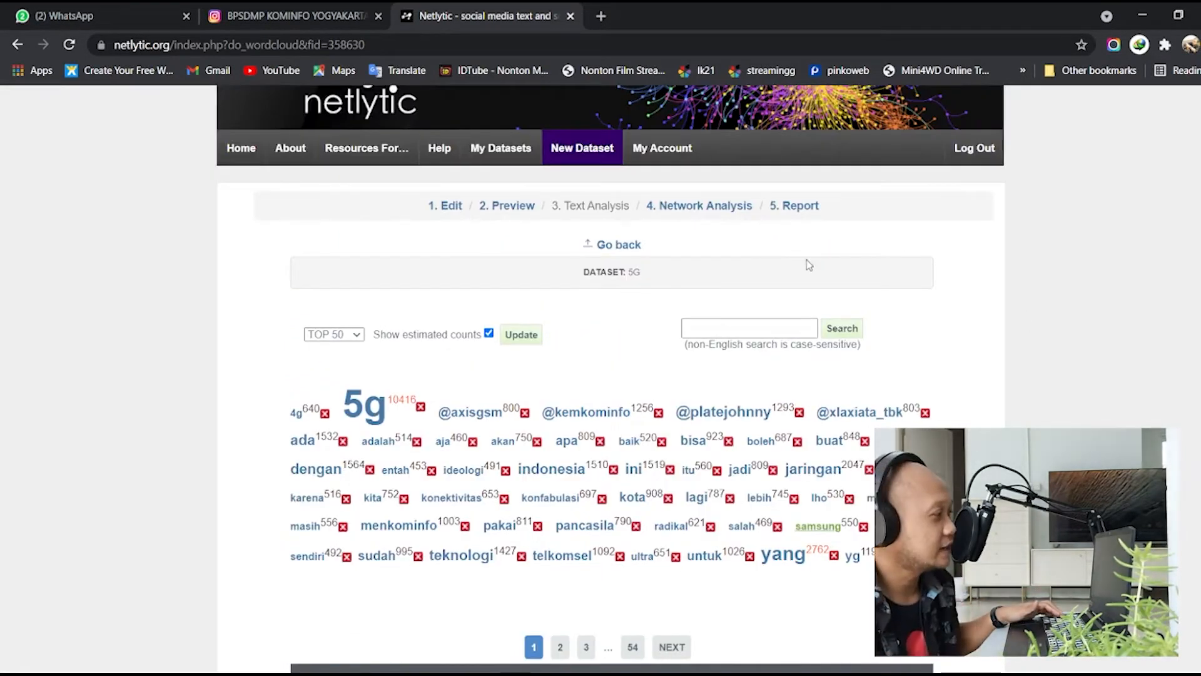
{"action": "left_click", "coordinate": [707, 206]}
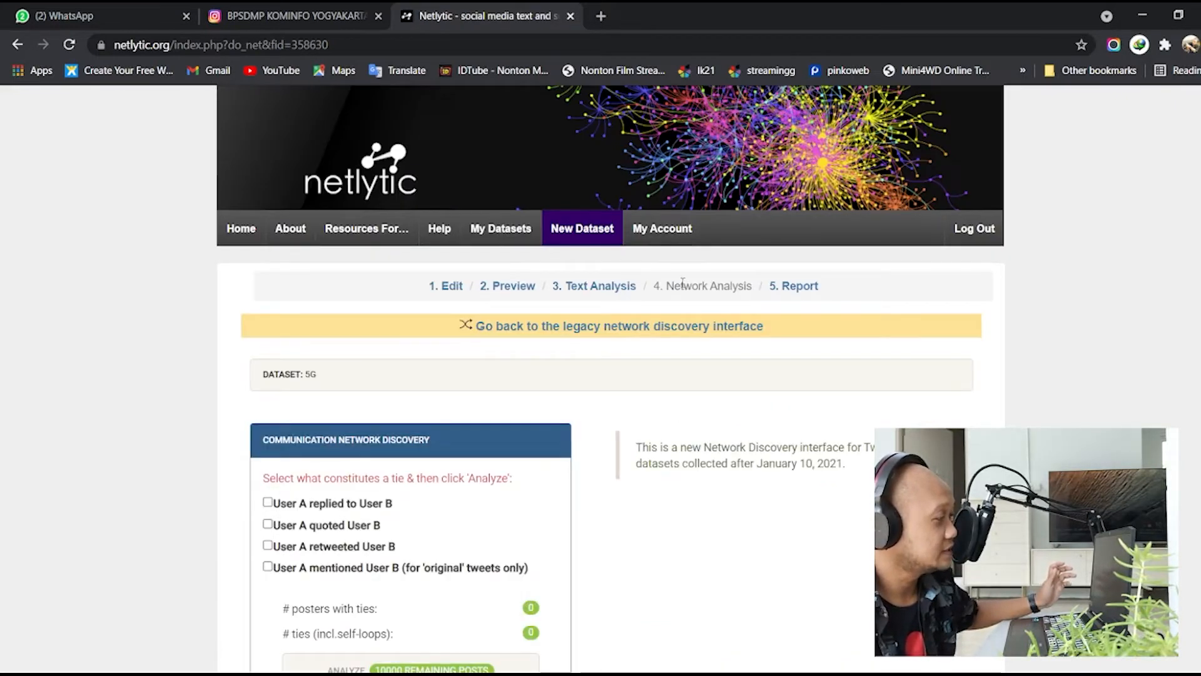
{"action": "scroll", "coordinate": [685, 291], "scroll_direction": "down", "scroll_amount": 3}
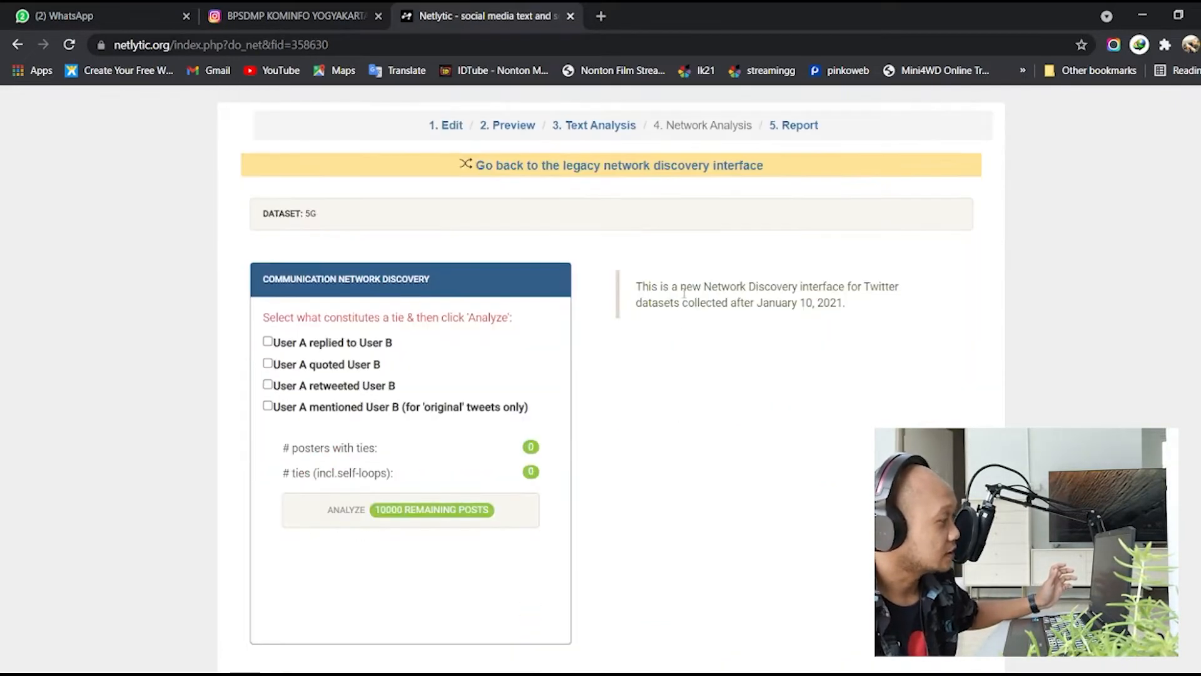
{"action": "left_click", "coordinate": [681, 167]}
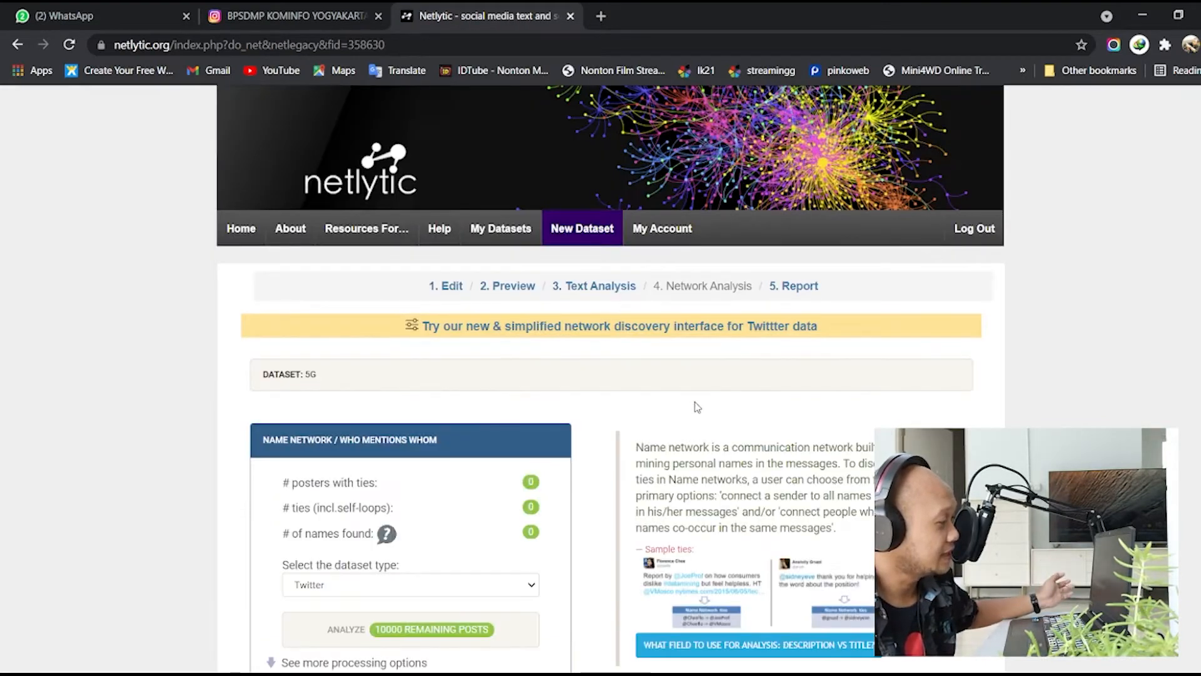
{"action": "scroll", "coordinate": [349, 434], "scroll_direction": "down", "scroll_amount": 3}
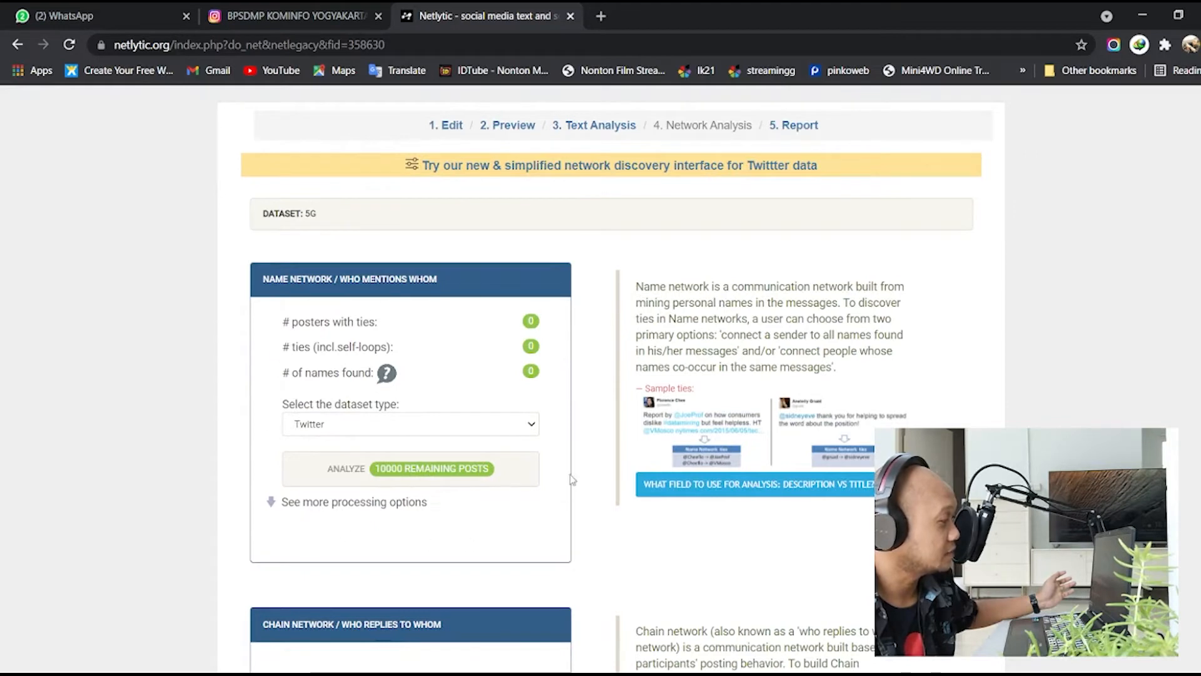
{"action": "left_click", "coordinate": [463, 476]}
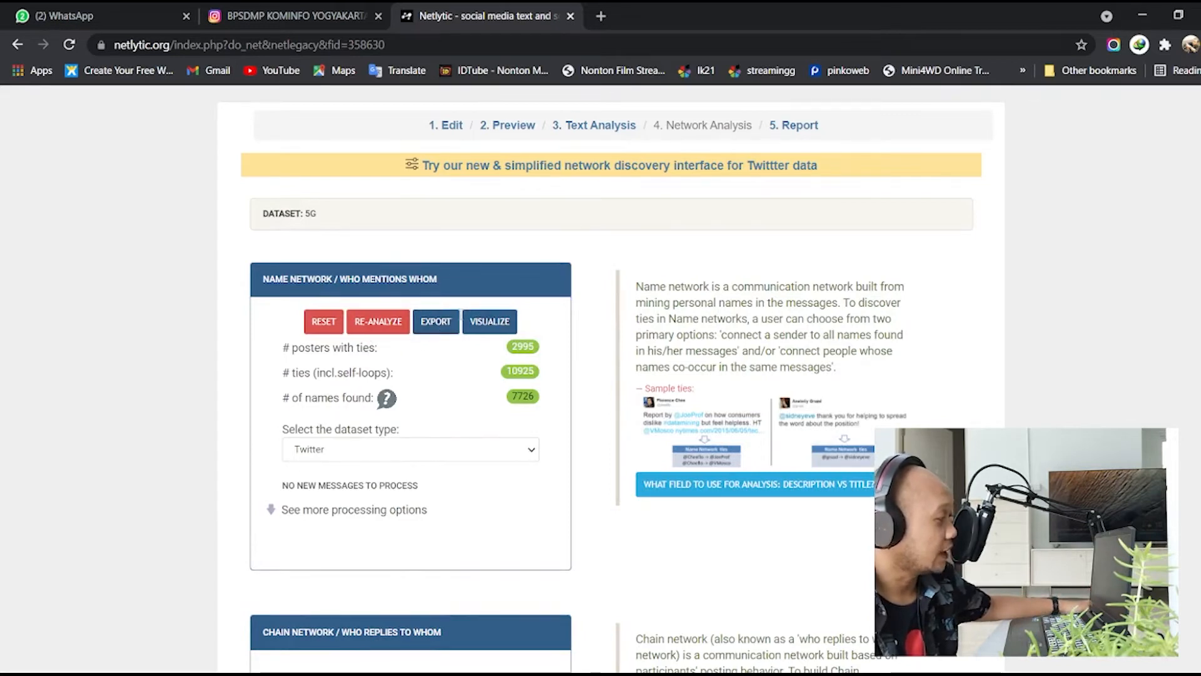
Check which export formats are offered for the name network.
{"action": "left_click", "coordinate": [431, 324]}
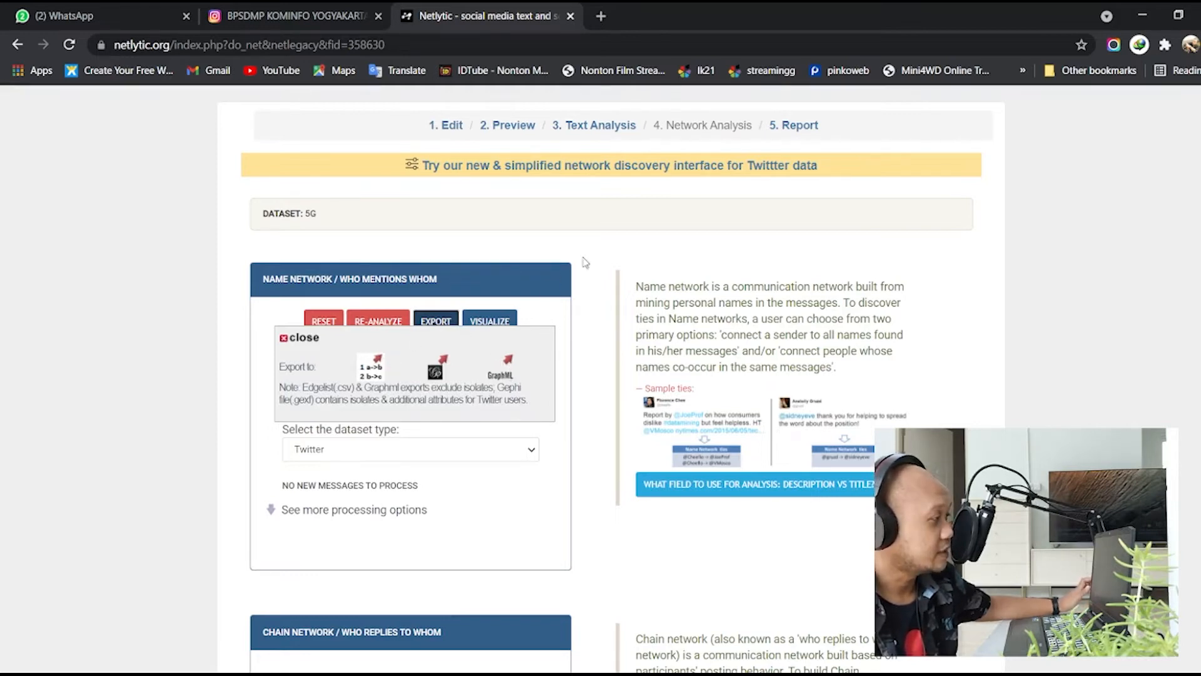
{"action": "left_click", "coordinate": [284, 339]}
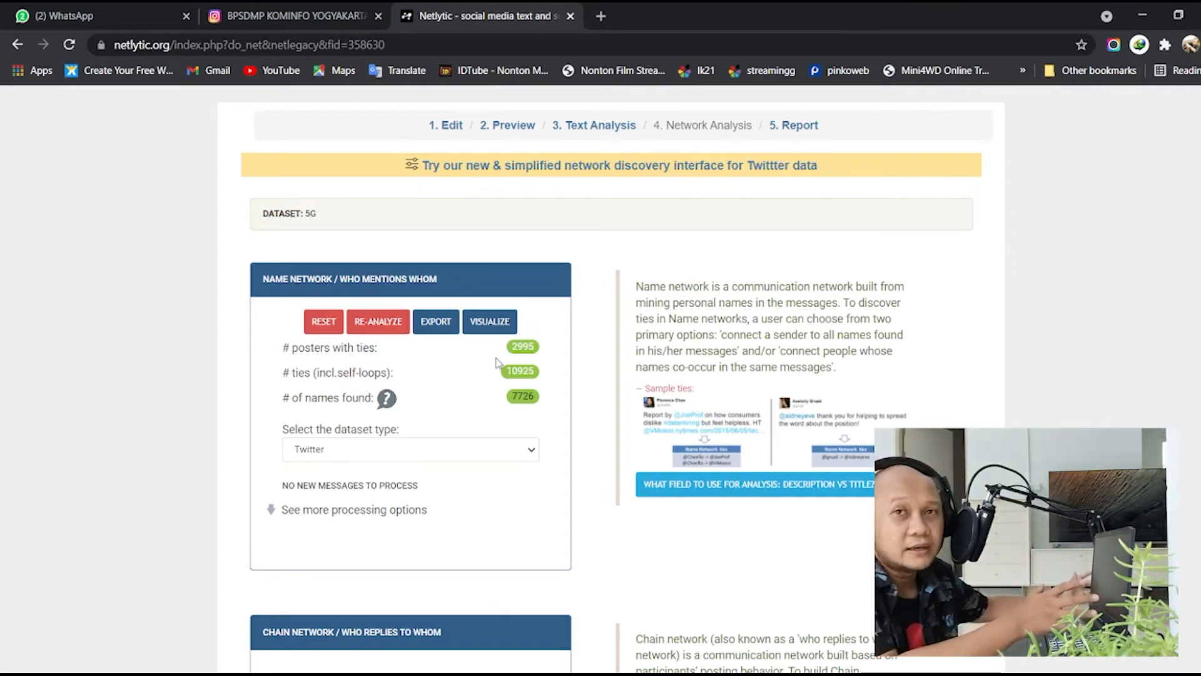
{"action": "left_click", "coordinate": [430, 327]}
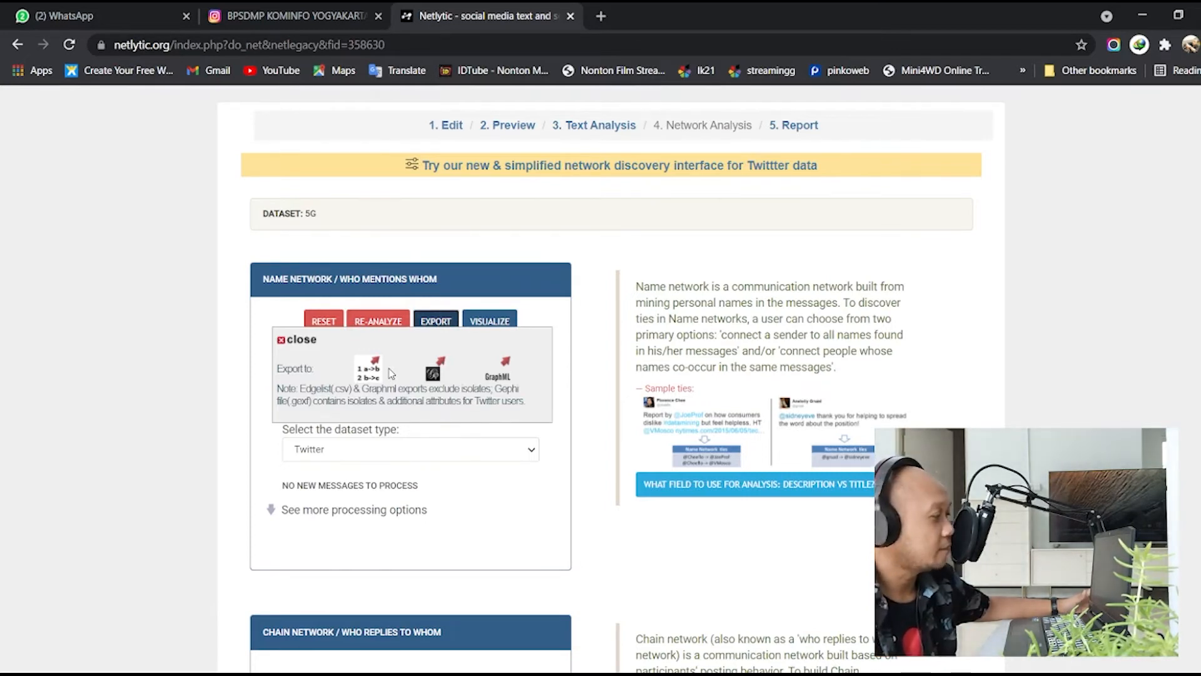
{"action": "left_click", "coordinate": [504, 325]}
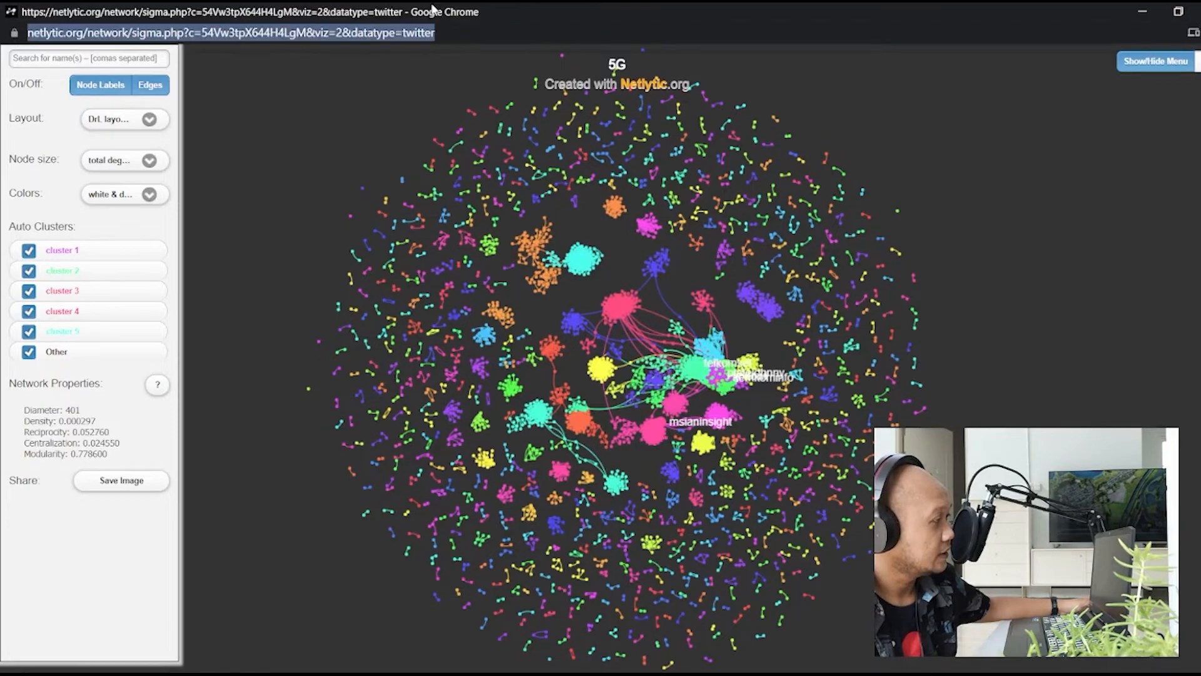
{"action": "scroll", "coordinate": [632, 382], "scroll_direction": "up", "scroll_amount": 5}
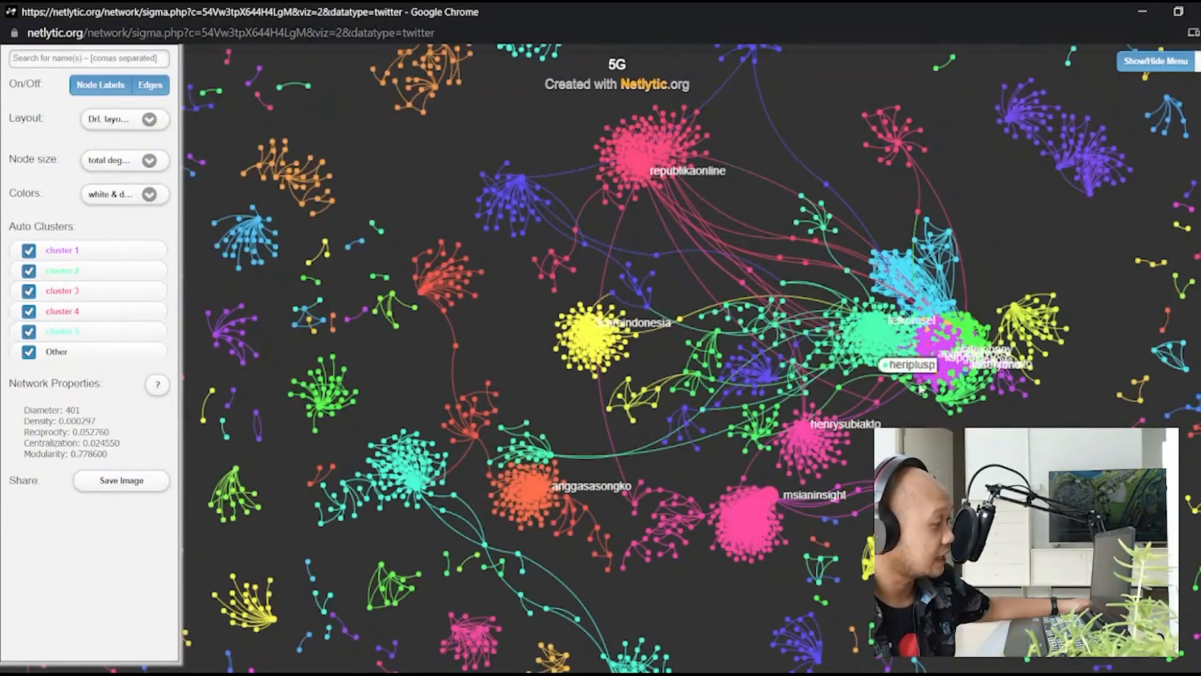
{"action": "scroll", "coordinate": [920, 389], "scroll_direction": "up", "scroll_amount": 5}
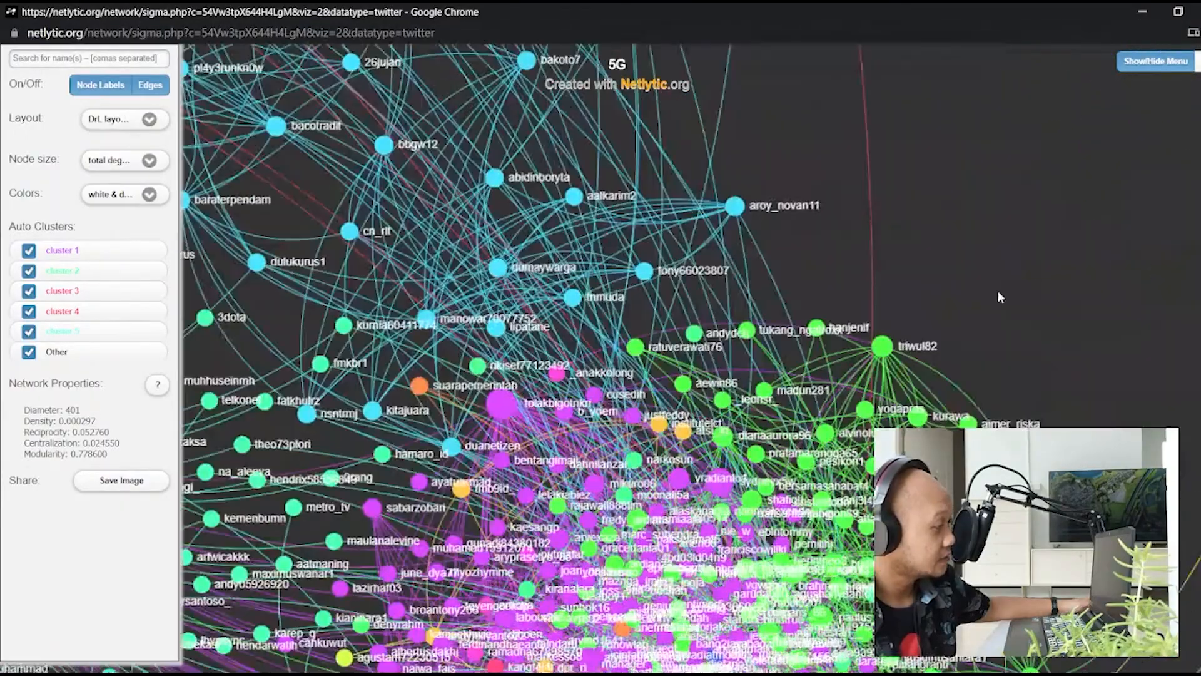
{"action": "left_click_drag", "start_coordinate": [999, 293], "coordinate": [1073, 65]}
{"action": "scroll", "coordinate": [807, 484], "scroll_direction": "up", "scroll_amount": 3}
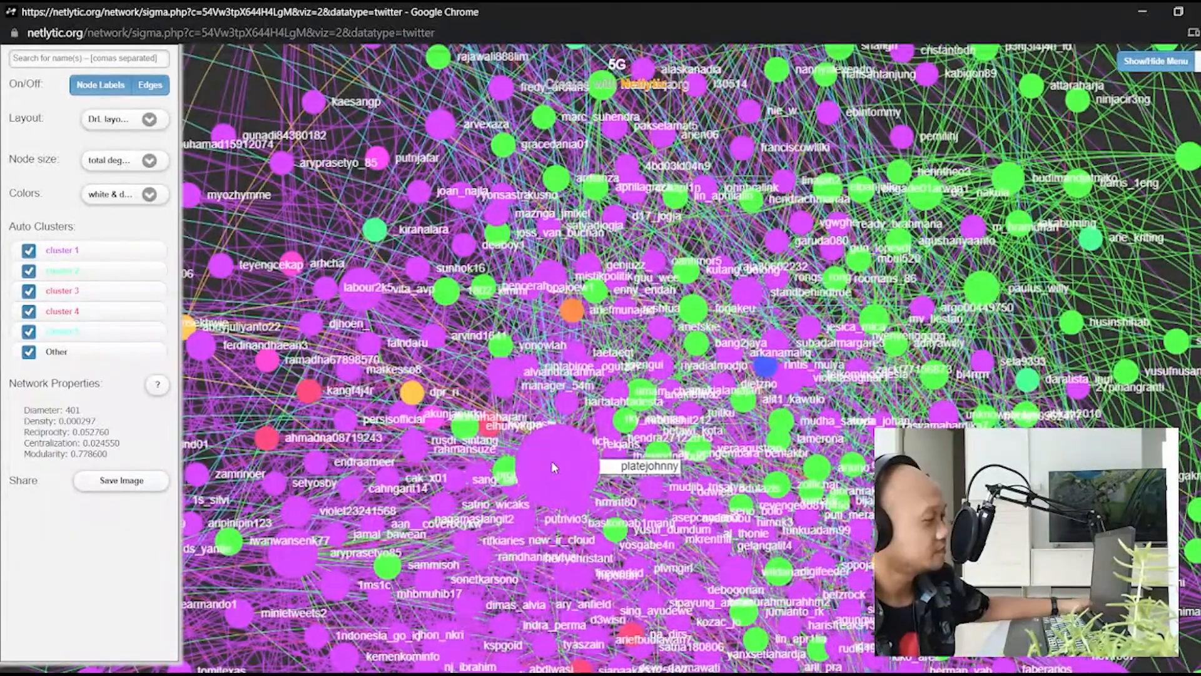
Examine how the purple and telkomsel clusters connect to the surrounding smaller clusters in the network graph.
{"action": "scroll", "coordinate": [551, 461], "scroll_direction": "down", "scroll_amount": 3}
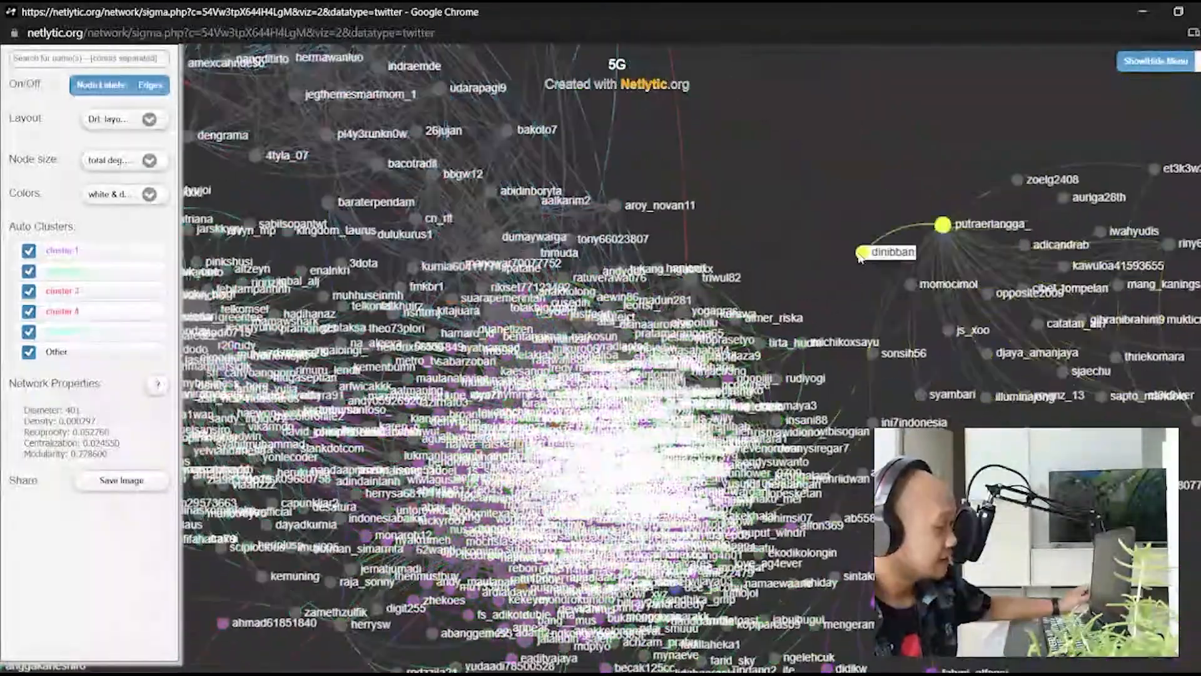
{"action": "left_click_drag", "start_coordinate": [810, 230], "coordinate": [971, 110]}
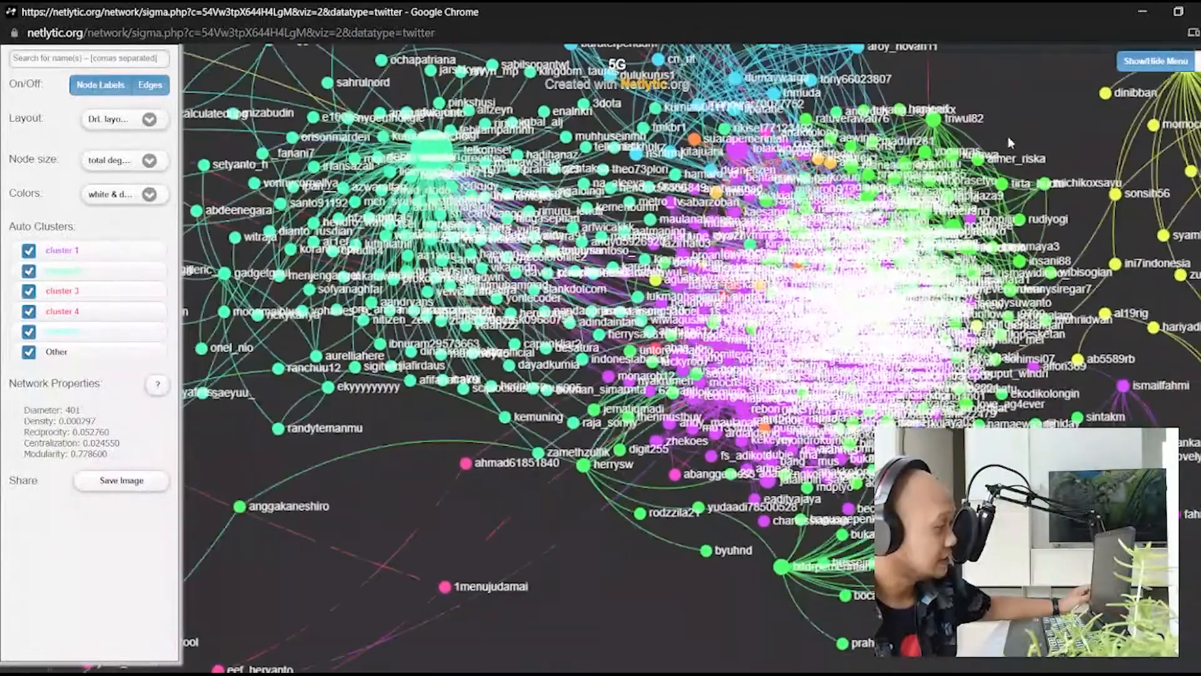
{"action": "scroll", "coordinate": [1043, 330], "scroll_direction": "up", "scroll_amount": 5}
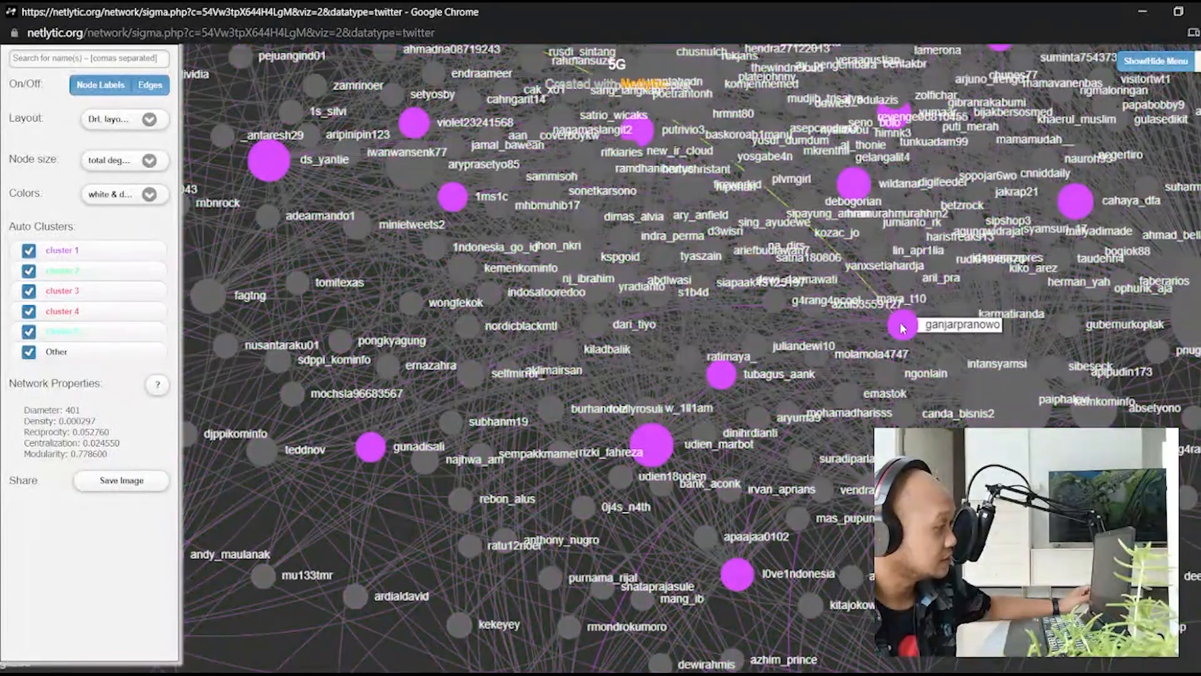
{"action": "scroll", "coordinate": [902, 327], "scroll_direction": "down", "scroll_amount": 5}
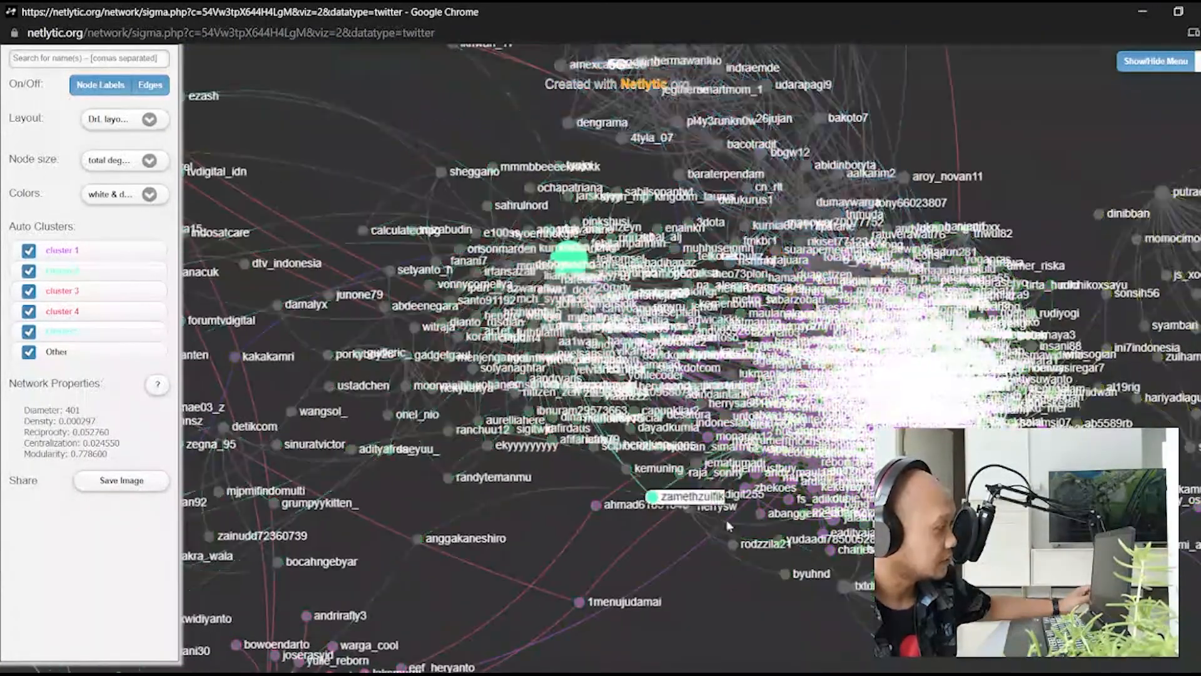
{"action": "scroll", "coordinate": [516, 531], "scroll_direction": "down", "scroll_amount": 3}
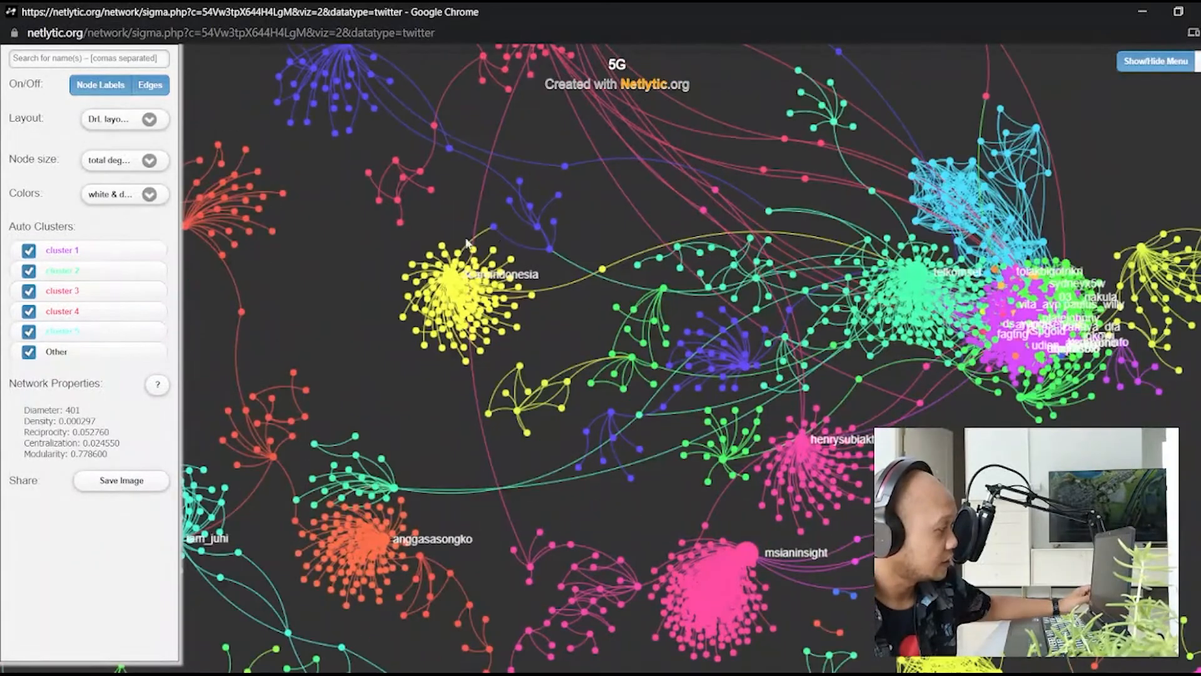
{"action": "left_click_drag", "start_coordinate": [463, 546], "coordinate": [1017, 301]}
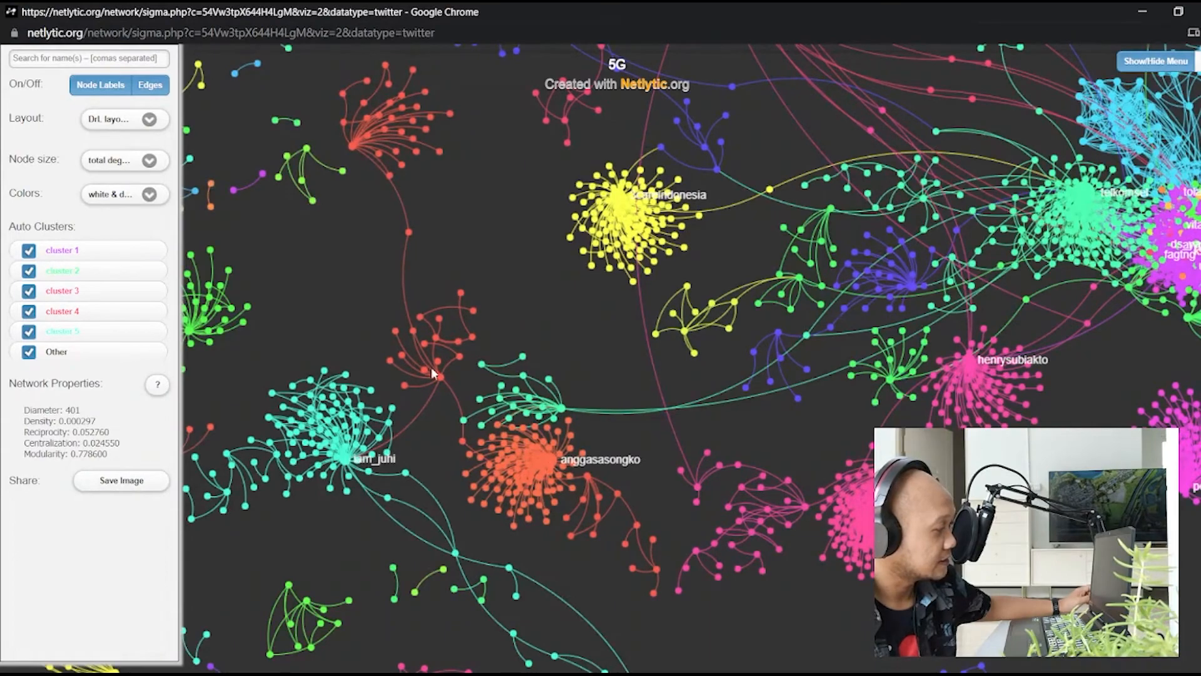
{"action": "scroll", "coordinate": [671, 271], "scroll_direction": "down", "scroll_amount": 3}
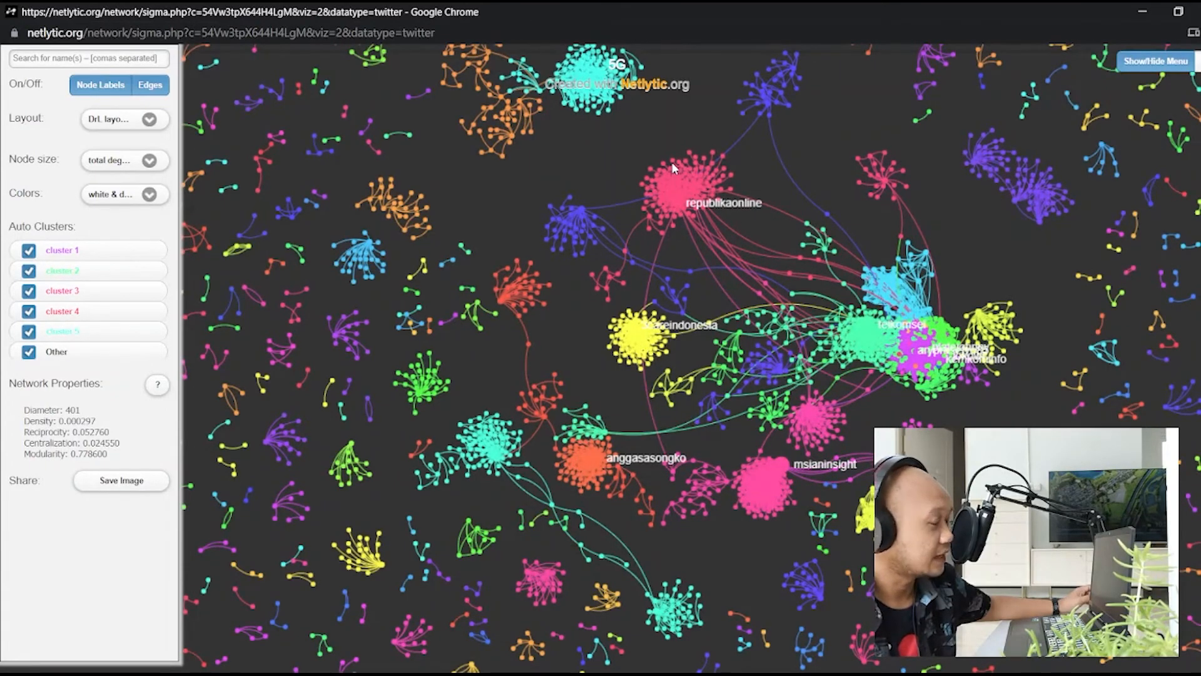
Select the republikaonline node in its pink cluster to list the accounts connected to it.
{"action": "scroll", "coordinate": [637, 182], "scroll_direction": "down", "scroll_amount": 3}
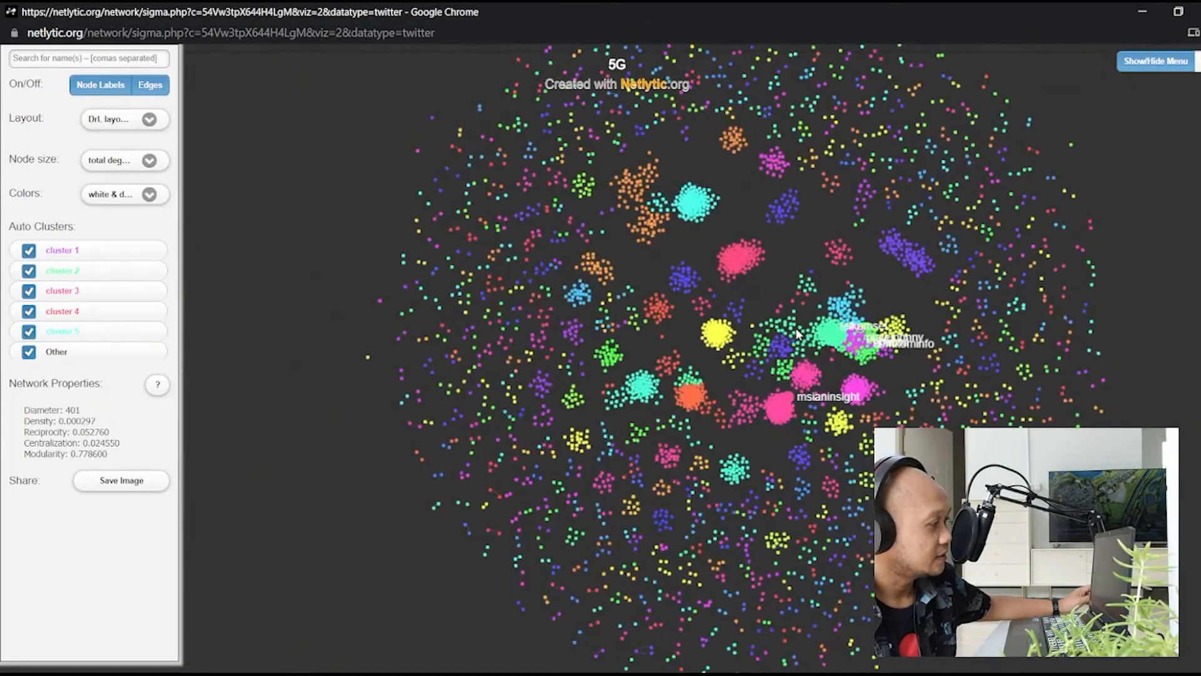
{"action": "scroll", "coordinate": [848, 355], "scroll_direction": "up", "scroll_amount": 3}
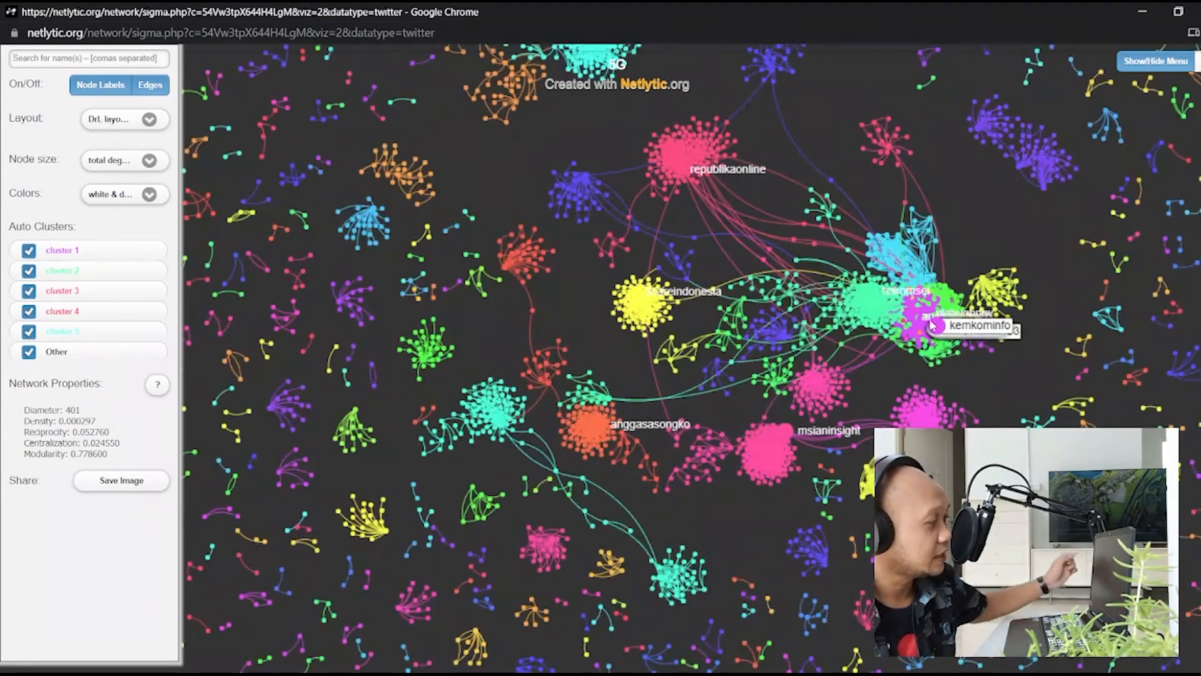
{"action": "scroll", "coordinate": [671, 178], "scroll_direction": "up", "scroll_amount": 3}
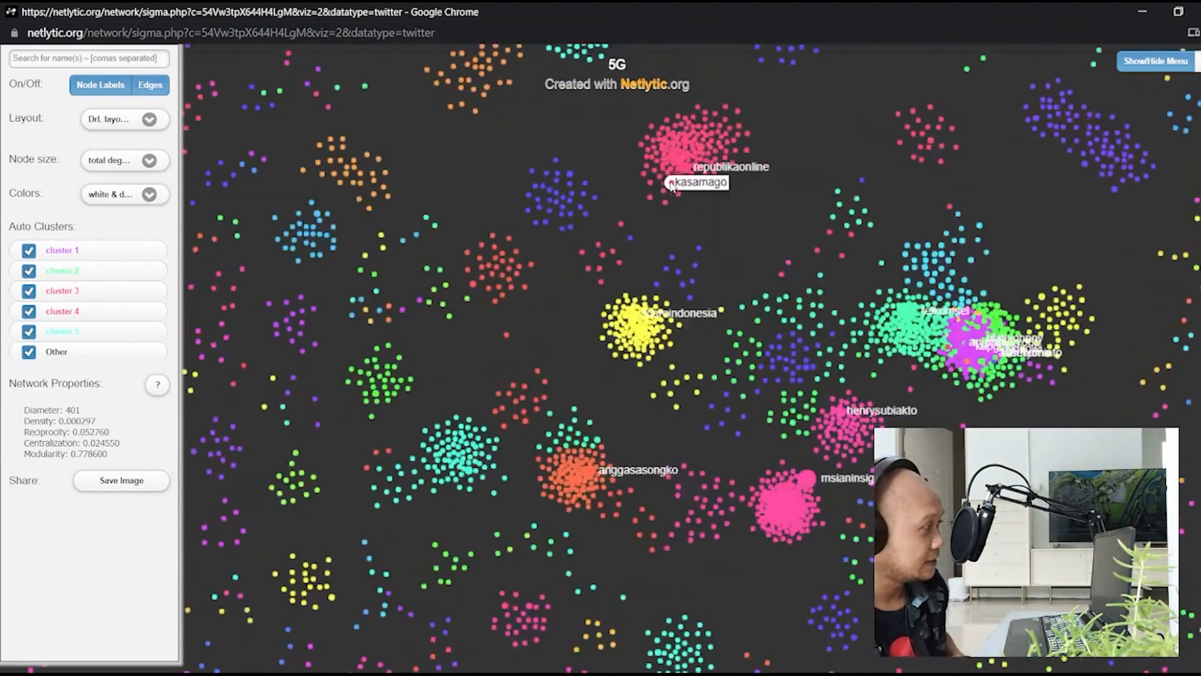
{"action": "left_click_drag", "start_coordinate": [786, 409], "coordinate": [793, 503]}
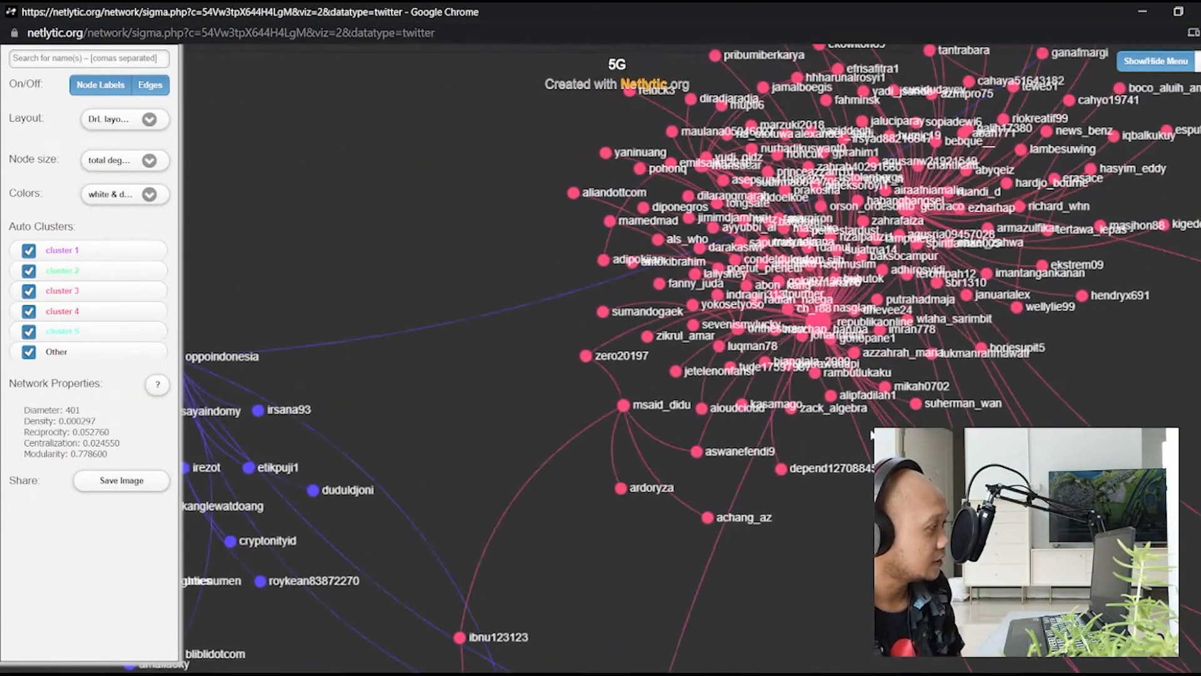
{"action": "left_click", "coordinate": [817, 322]}
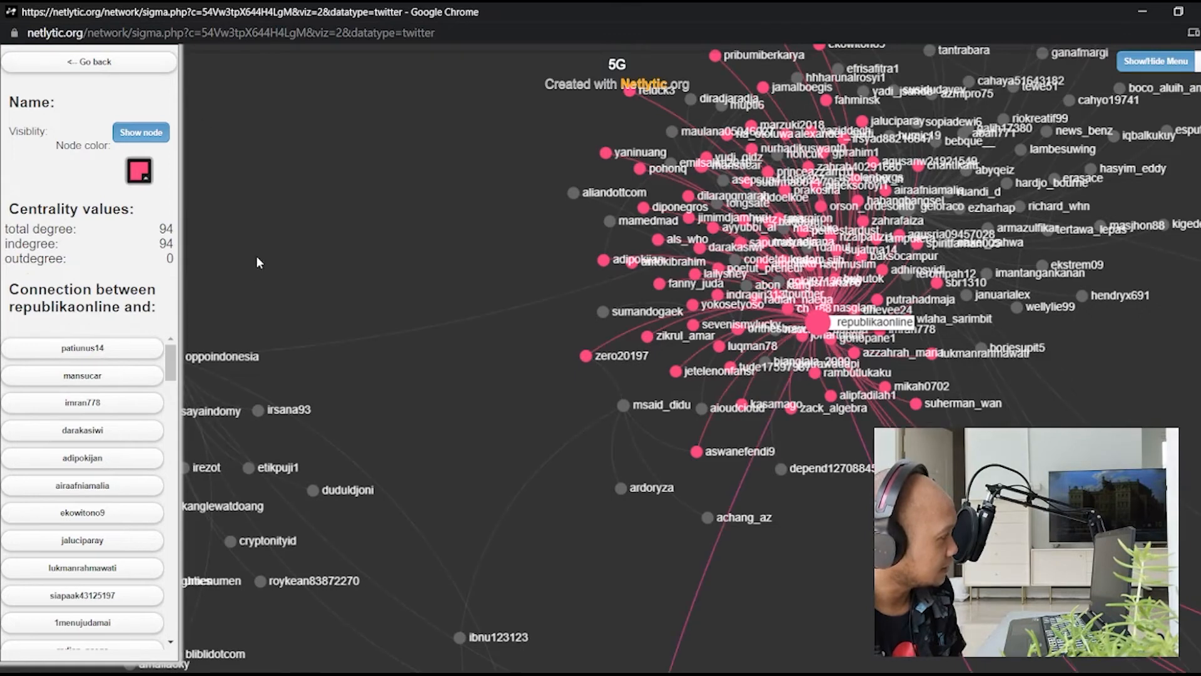
Read the tweet linking republikaonline to the first connected account and view its source thread on Twitter.
{"action": "left_click", "coordinate": [109, 352]}
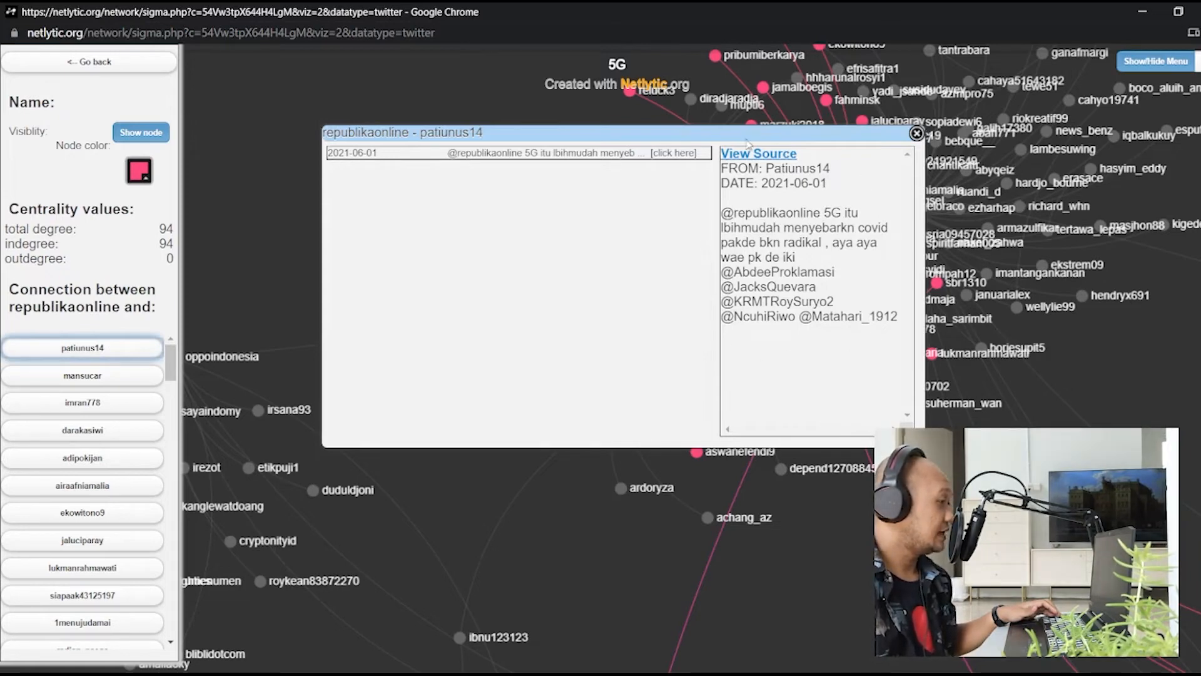
{"action": "left_click", "coordinate": [746, 155]}
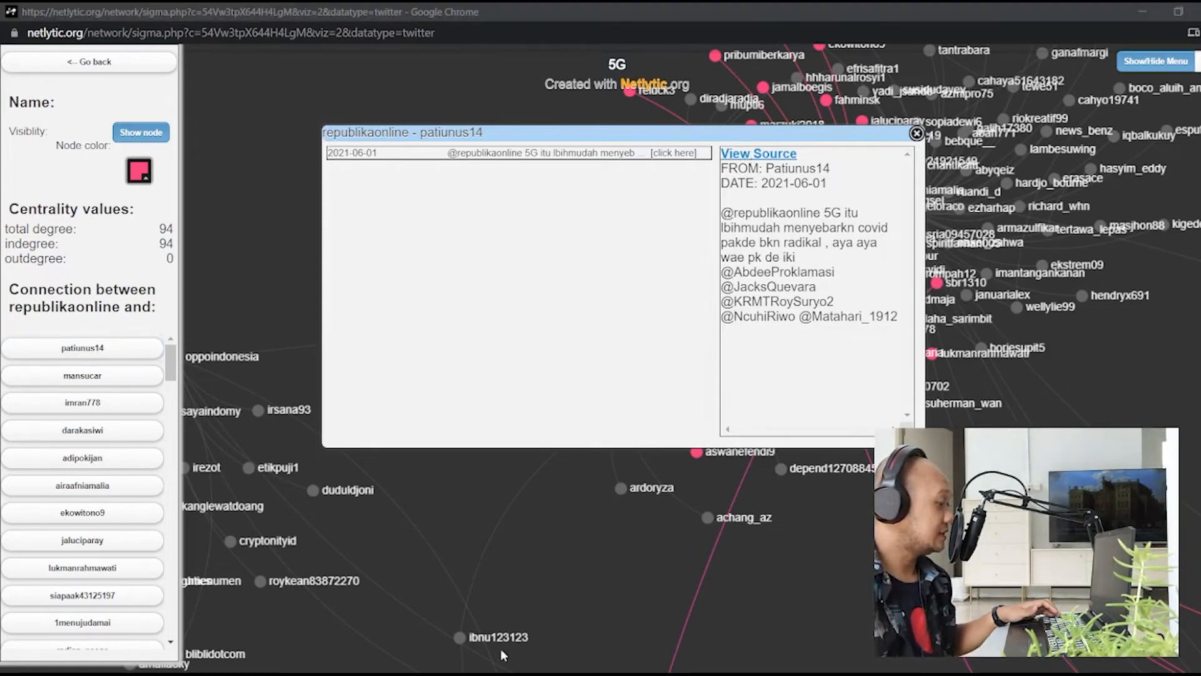
{"action": "key", "text": "alt+Tab"}
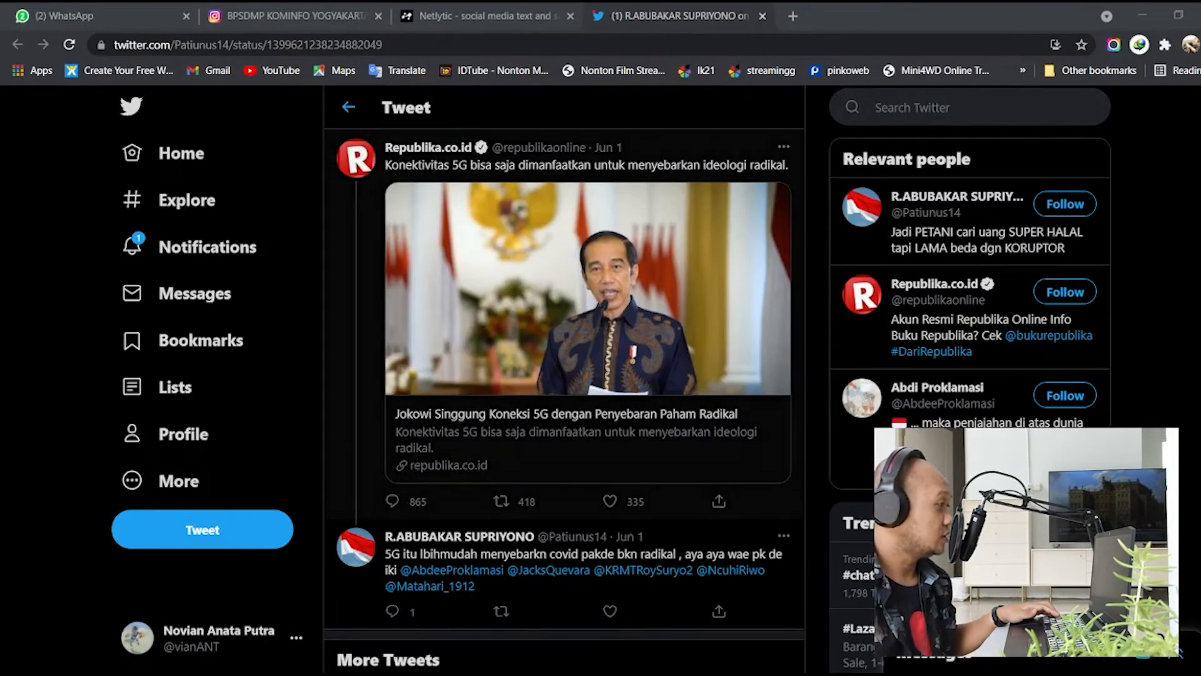
{"action": "left_click", "coordinate": [212, 637]}
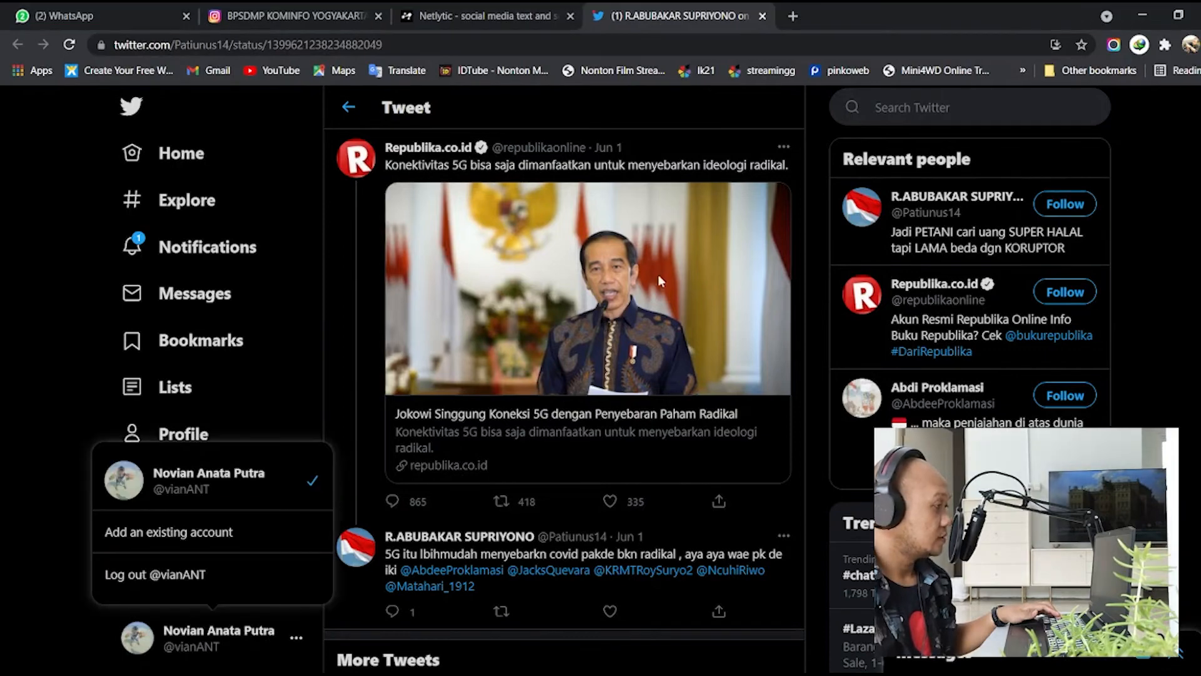
{"action": "scroll", "coordinate": [642, 246], "scroll_direction": "down", "scroll_amount": 2}
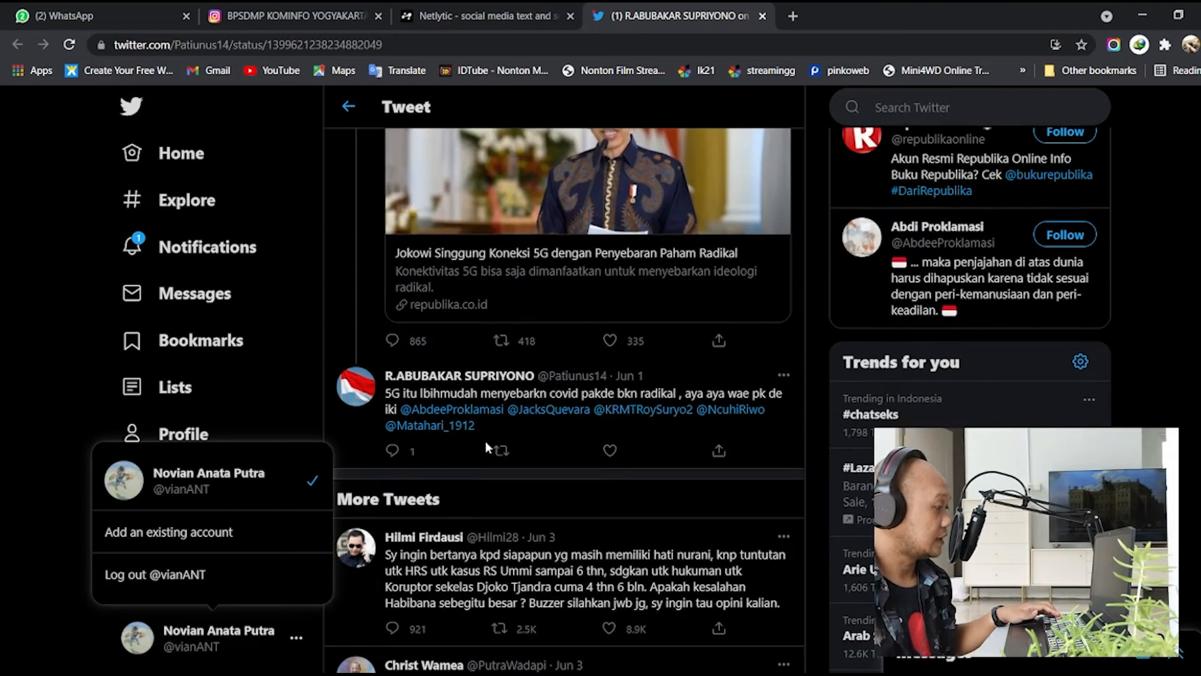
{"action": "scroll", "coordinate": [611, 451], "scroll_direction": "up", "scroll_amount": 2}
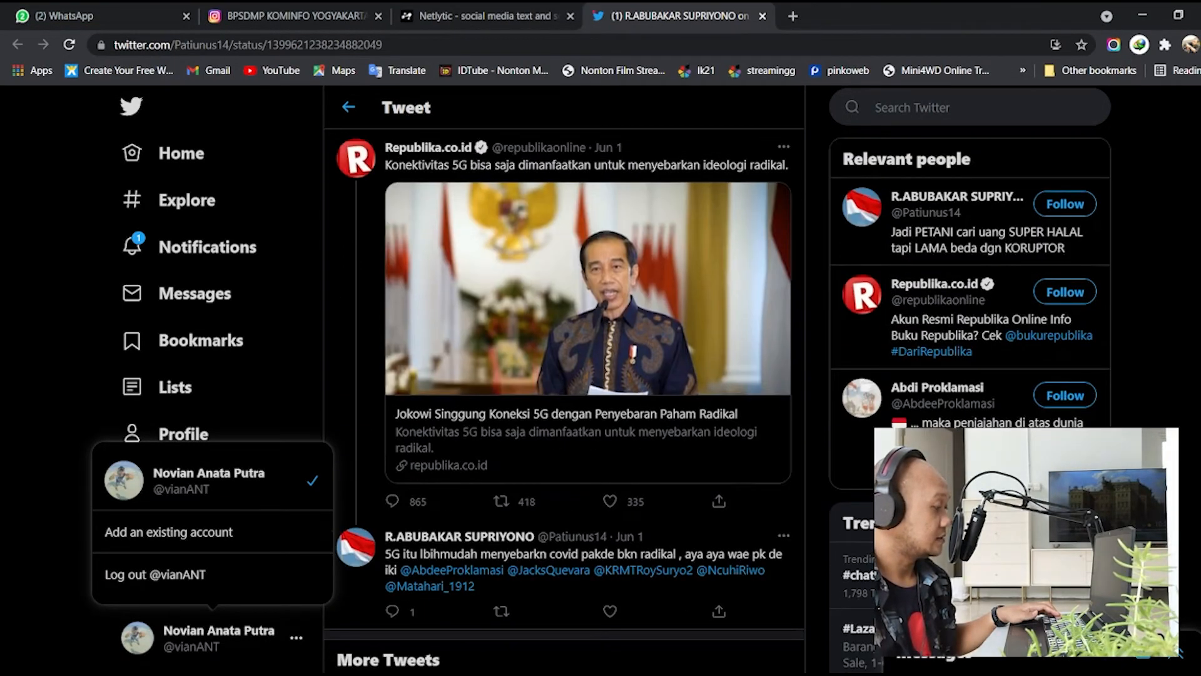
{"action": "key", "text": "alt+Tab"}
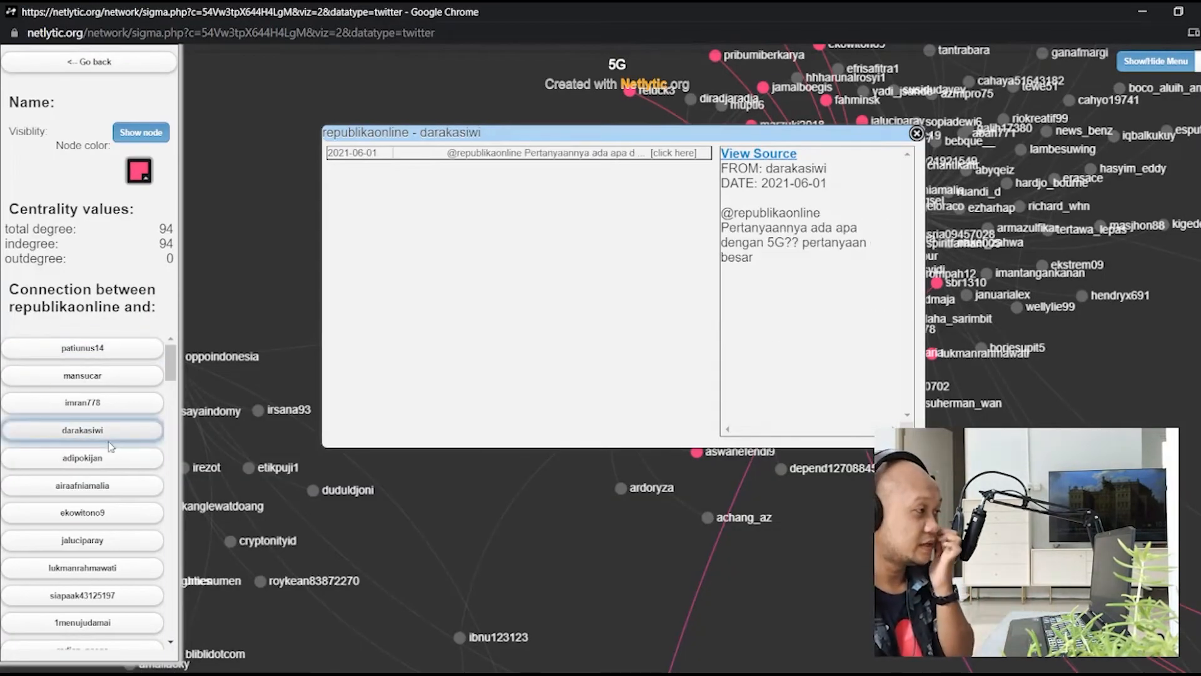
{"action": "left_click", "coordinate": [917, 134]}
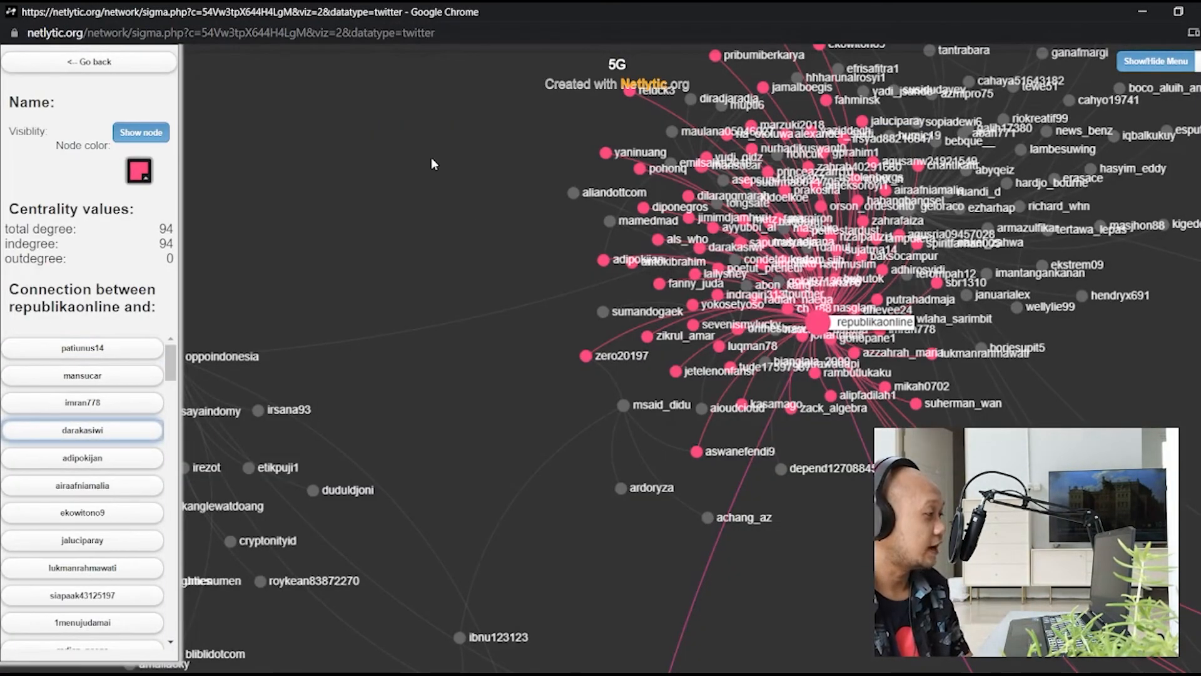
Reselect the republikaonline node and trace its links toward the central telkomsel and platejohnny clusters.
{"action": "scroll", "coordinate": [971, 405], "scroll_direction": "down", "scroll_amount": 2}
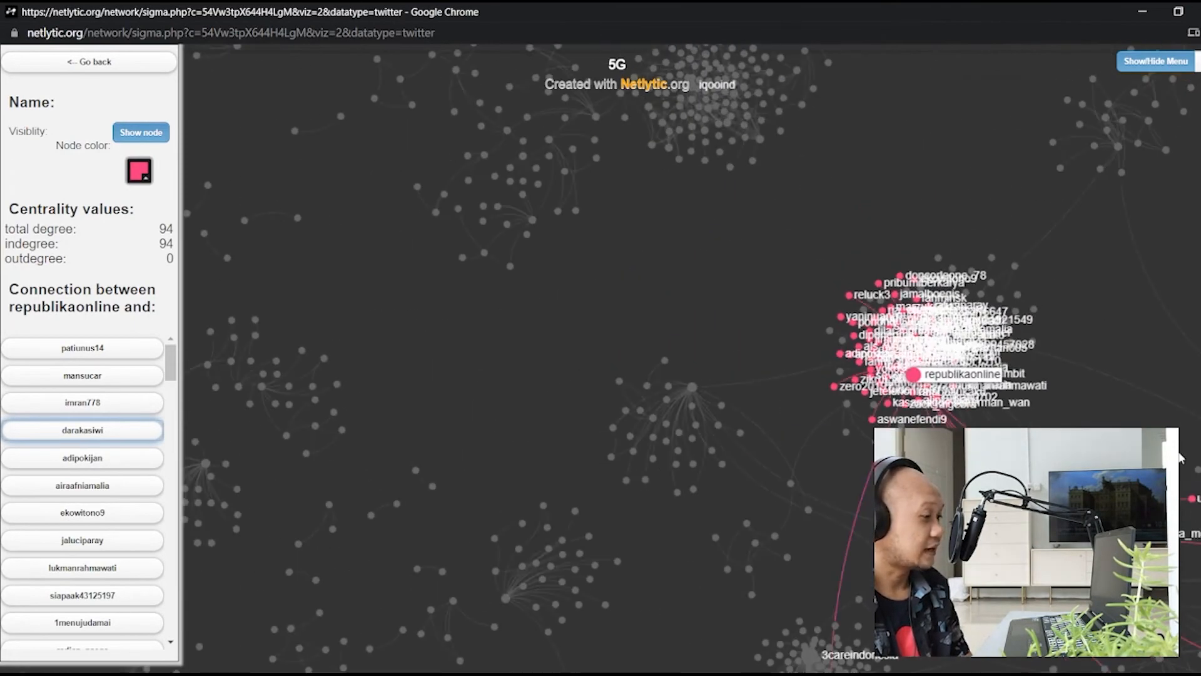
{"action": "left_click_drag", "start_coordinate": [1180, 455], "coordinate": [867, 280]}
{"action": "left_click_drag", "start_coordinate": [1134, 453], "coordinate": [956, 339]}
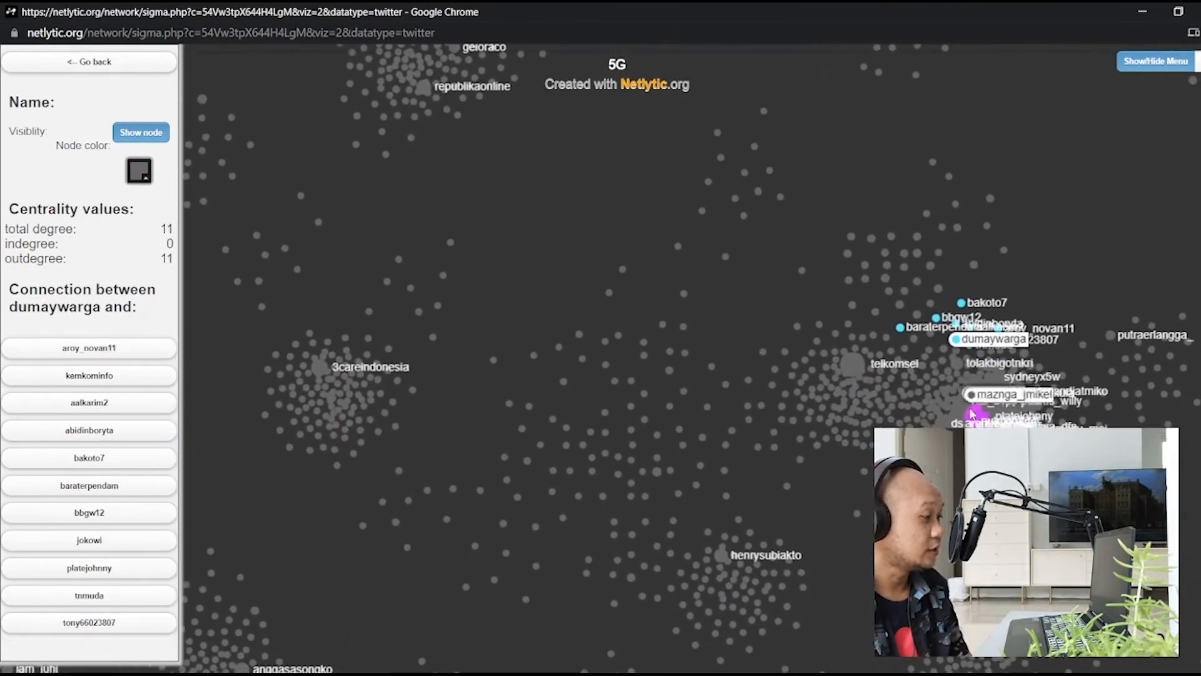
{"action": "scroll", "coordinate": [437, 182], "scroll_direction": "down", "scroll_amount": 2}
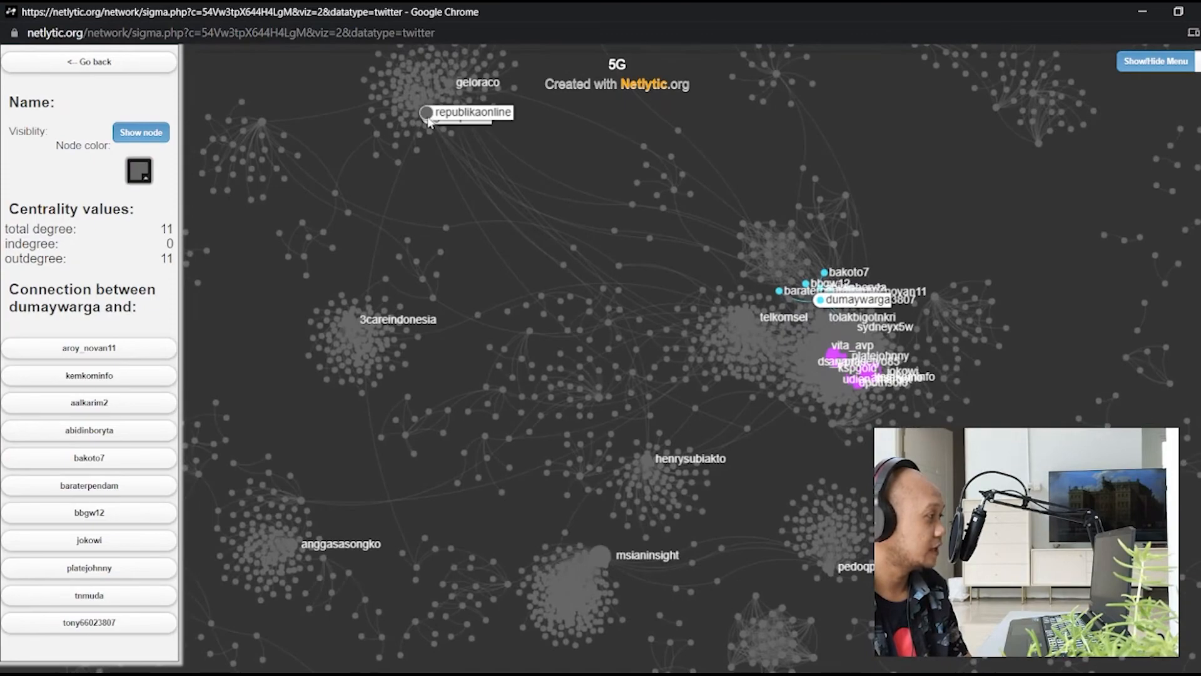
{"action": "left_click", "coordinate": [429, 114]}
{"action": "scroll", "coordinate": [431, 107], "scroll_direction": "up", "scroll_amount": 2}
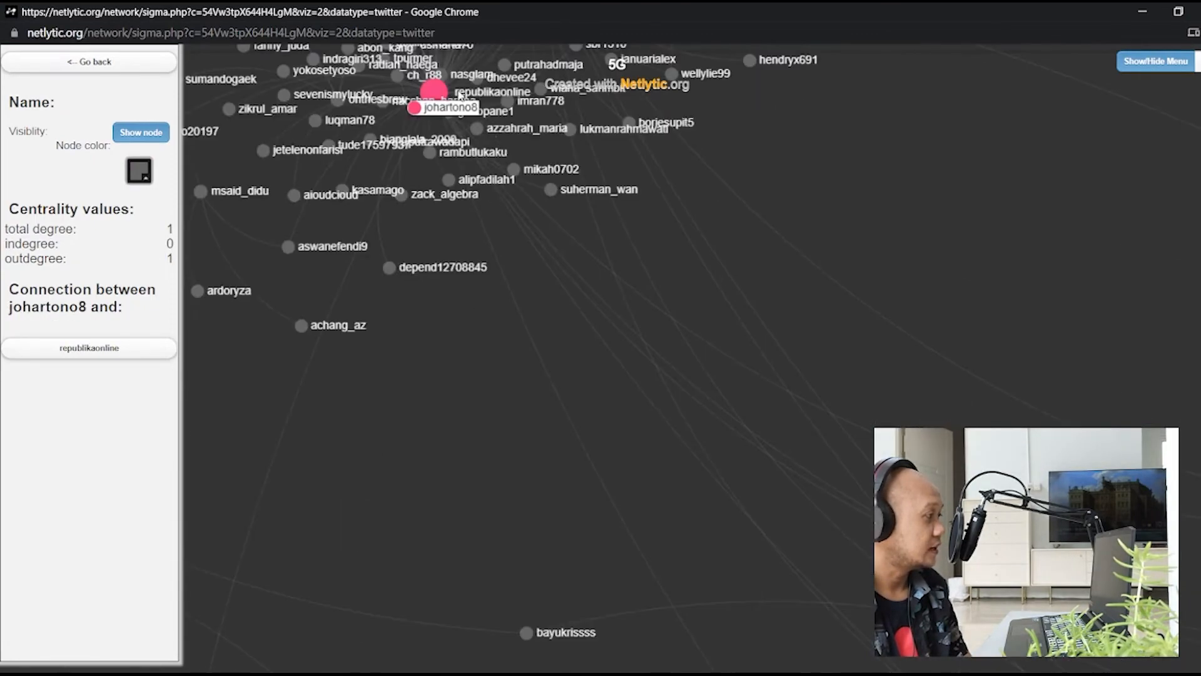
{"action": "left_click", "coordinate": [431, 94]}
{"action": "scroll", "coordinate": [622, 157], "scroll_direction": "down", "scroll_amount": 3}
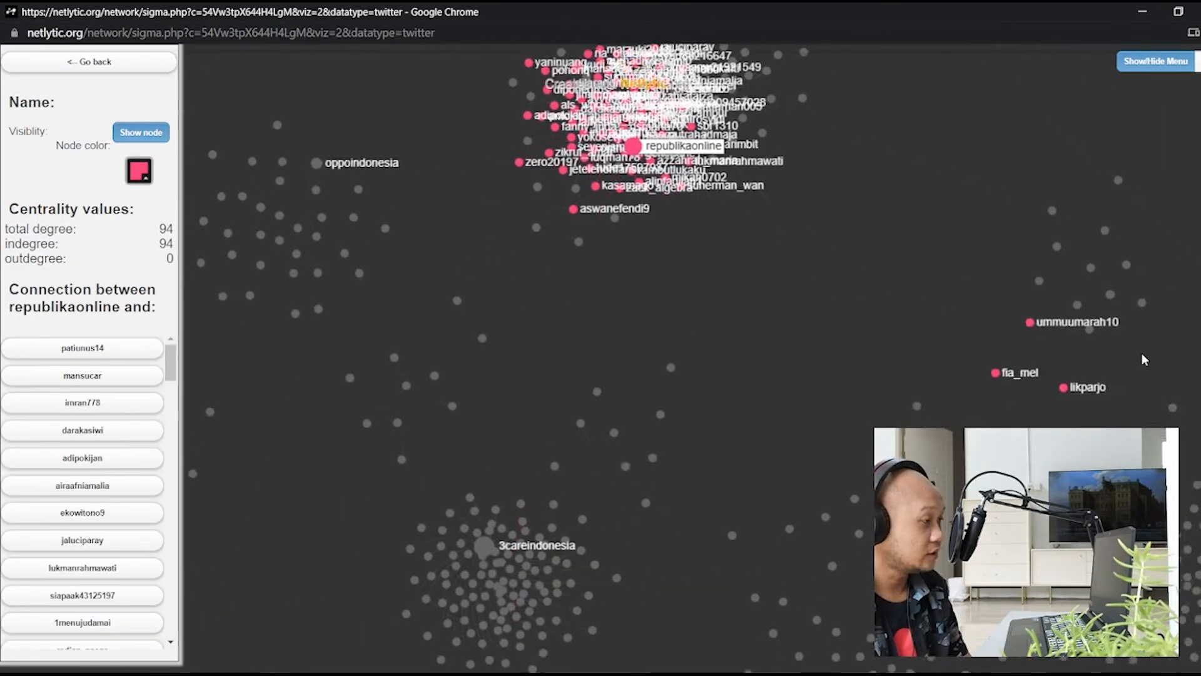
Select the highlighted republikaonline-linked node inside the dense central cluster and read its tweet to republikaonline.
{"action": "scroll", "coordinate": [1045, 361], "scroll_direction": "up", "scroll_amount": 3}
{"action": "scroll", "coordinate": [813, 238], "scroll_direction": "up", "scroll_amount": 5}
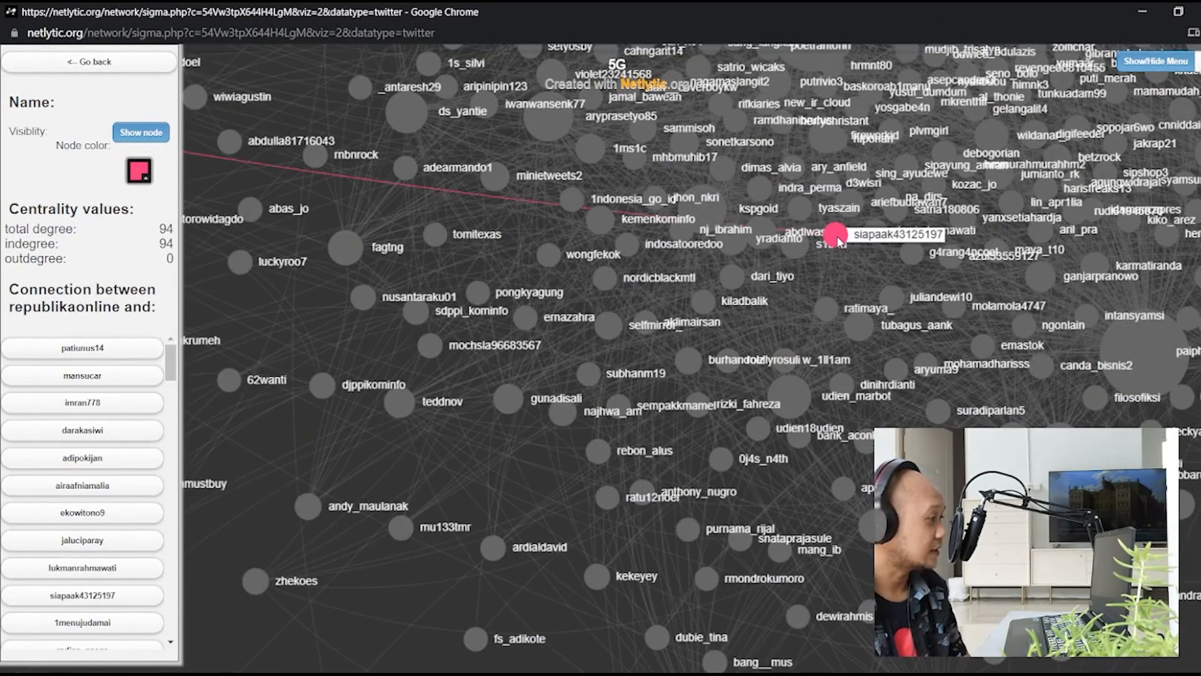
{"action": "left_click", "coordinate": [836, 235]}
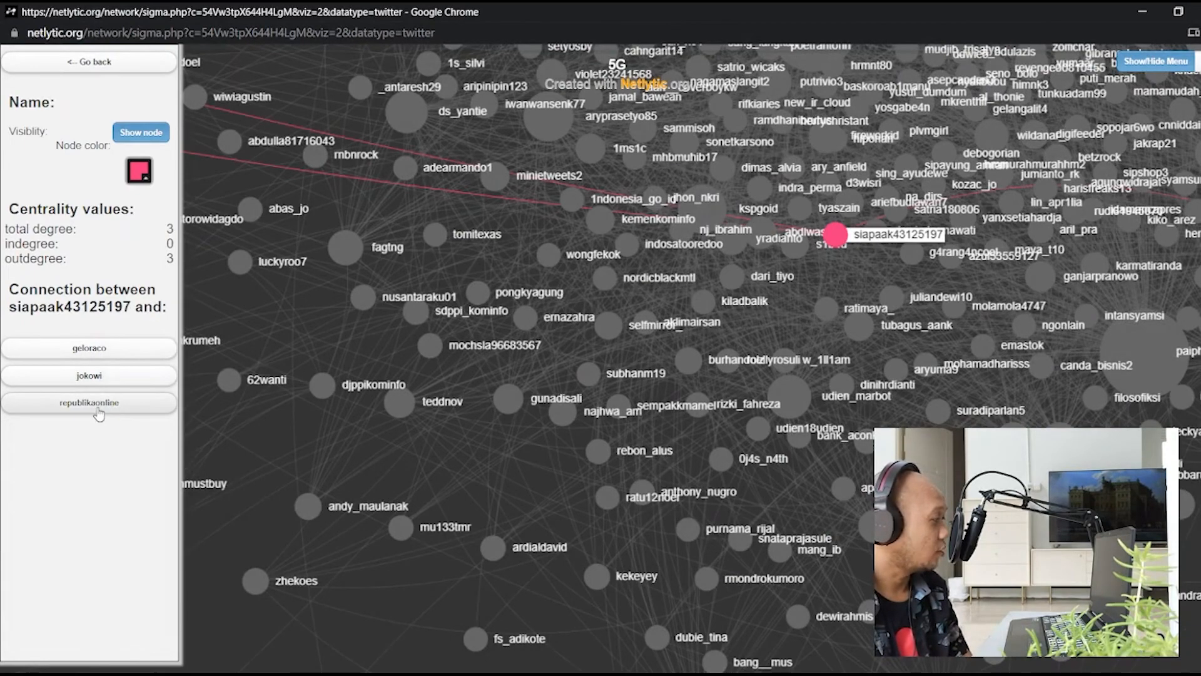
{"action": "left_click", "coordinate": [98, 408]}
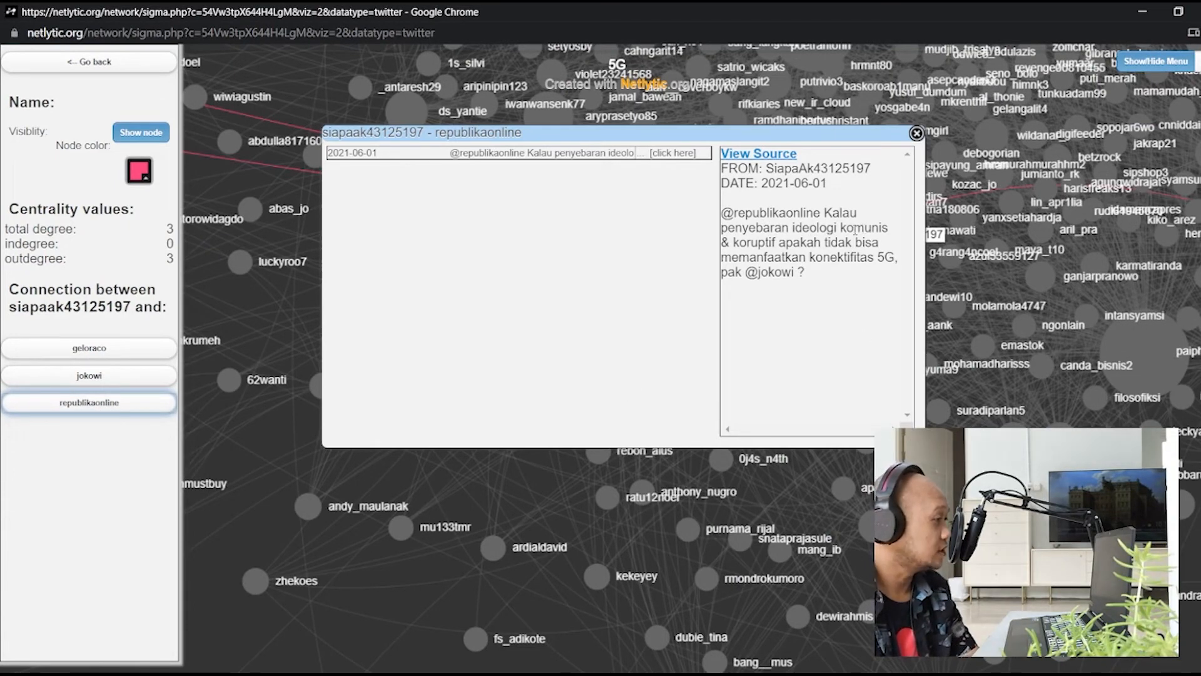
{"action": "left_click", "coordinate": [916, 133]}
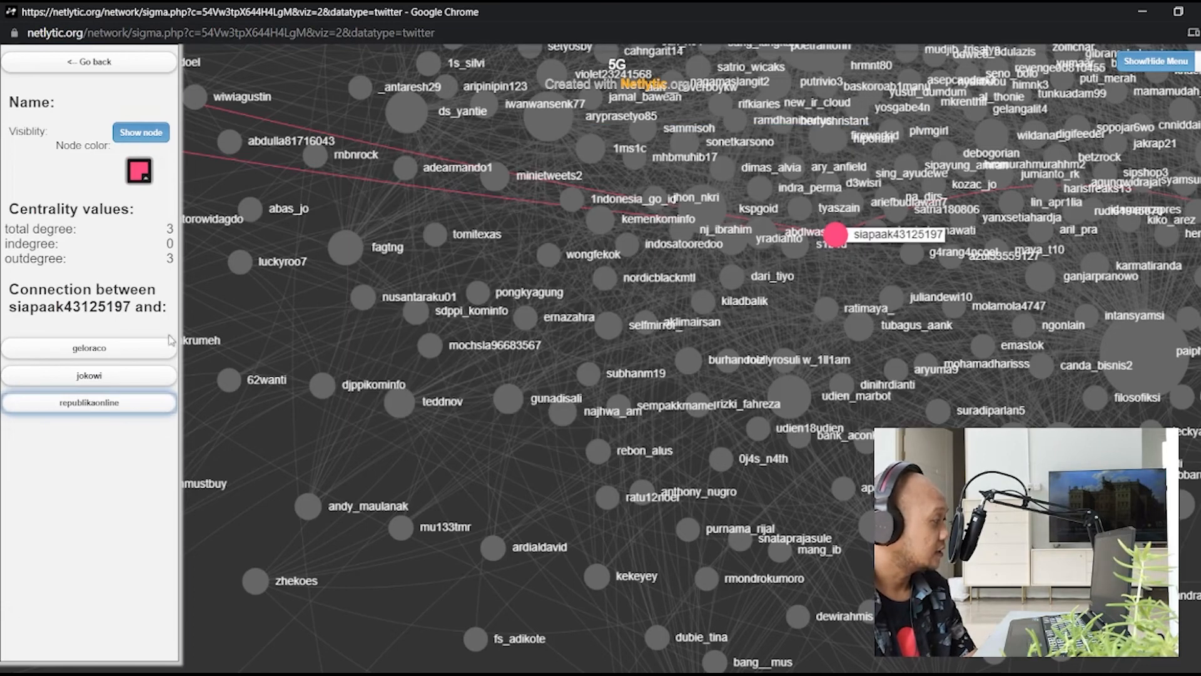
Read the geloraco and republikaonline tweets that connect the selected account to jokowi.
{"action": "left_click", "coordinate": [109, 386]}
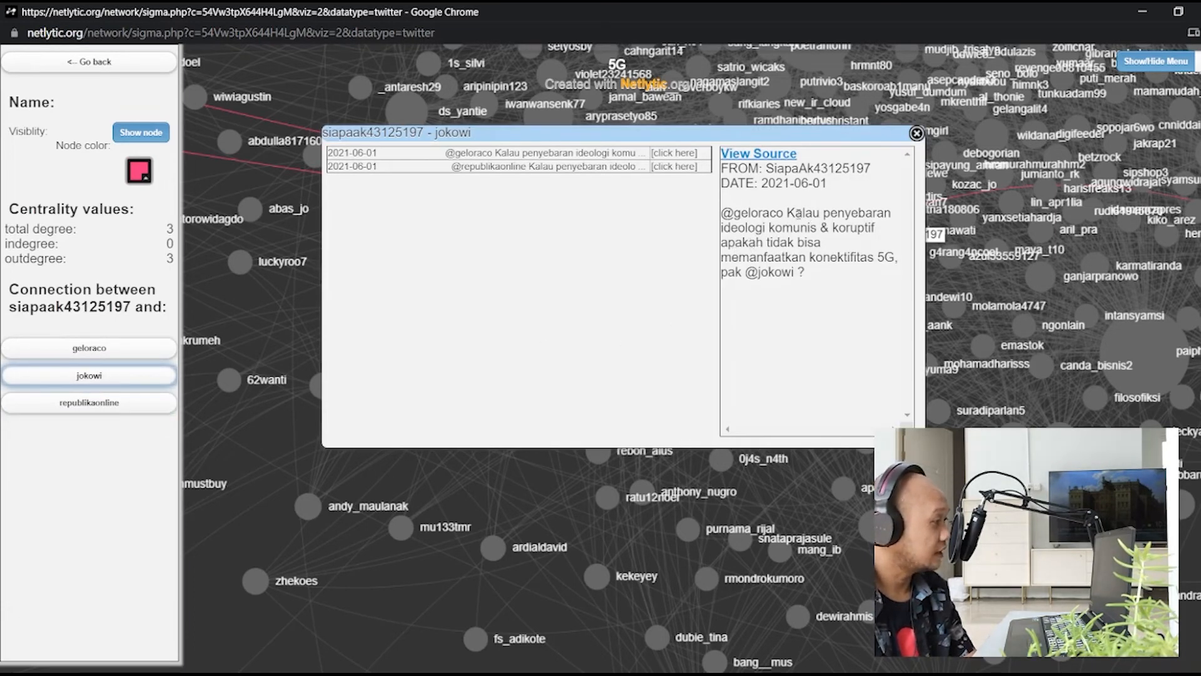
{"action": "left_click", "coordinate": [673, 166]}
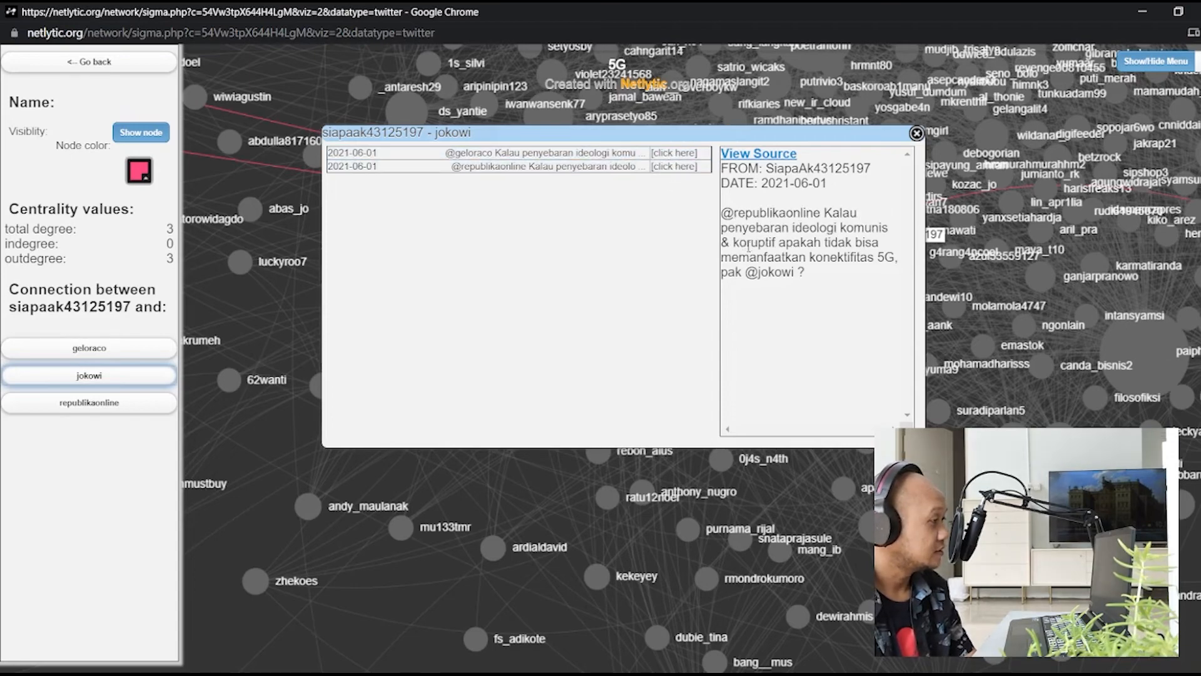
{"action": "left_click", "coordinate": [677, 153]}
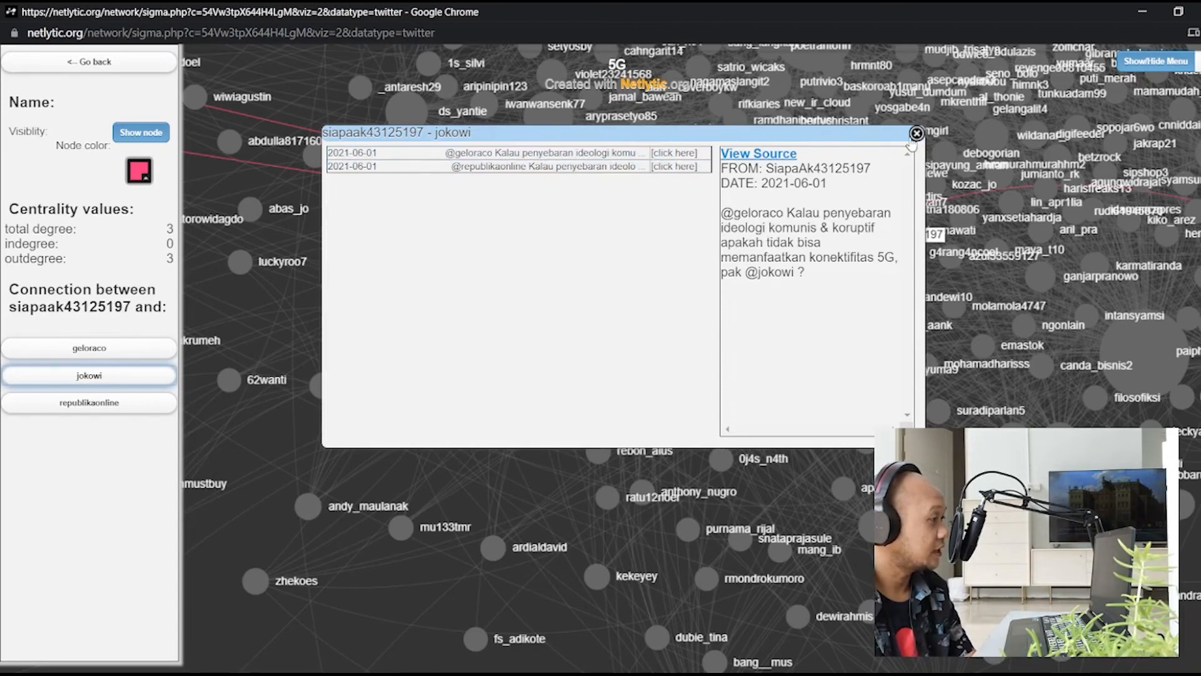
{"action": "left_click", "coordinate": [917, 133]}
{"action": "scroll", "coordinate": [753, 257], "scroll_direction": "down", "scroll_amount": 5}
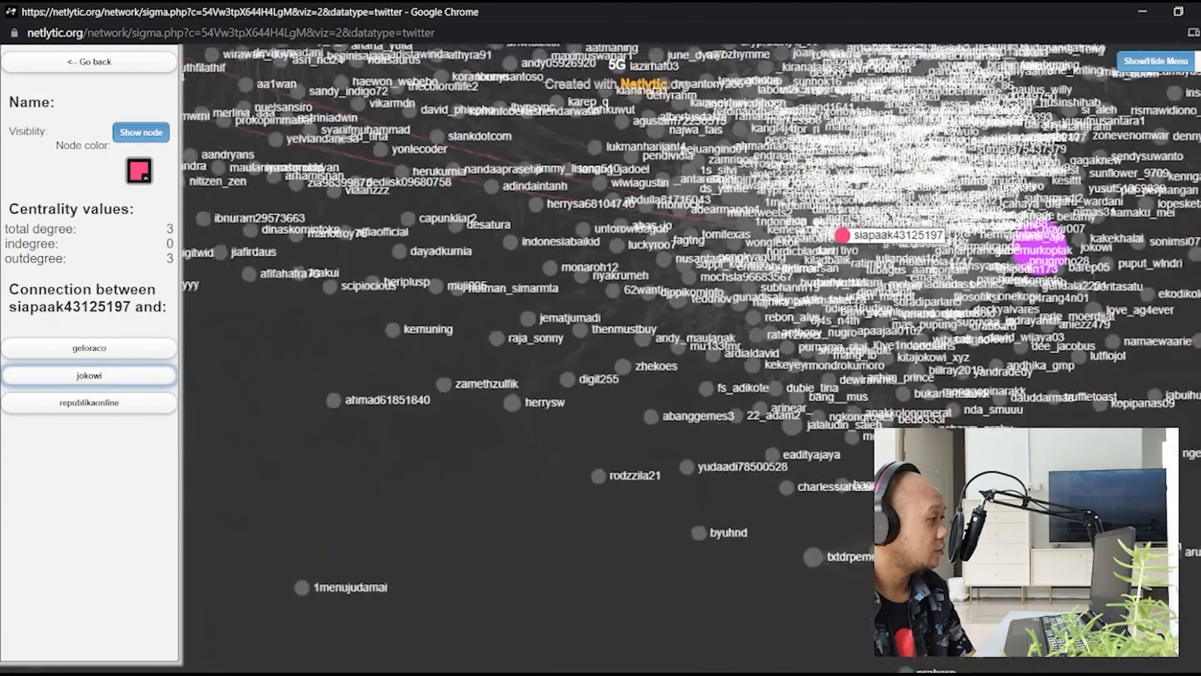
{"action": "scroll", "coordinate": [753, 255], "scroll_direction": "down", "scroll_amount": 3}
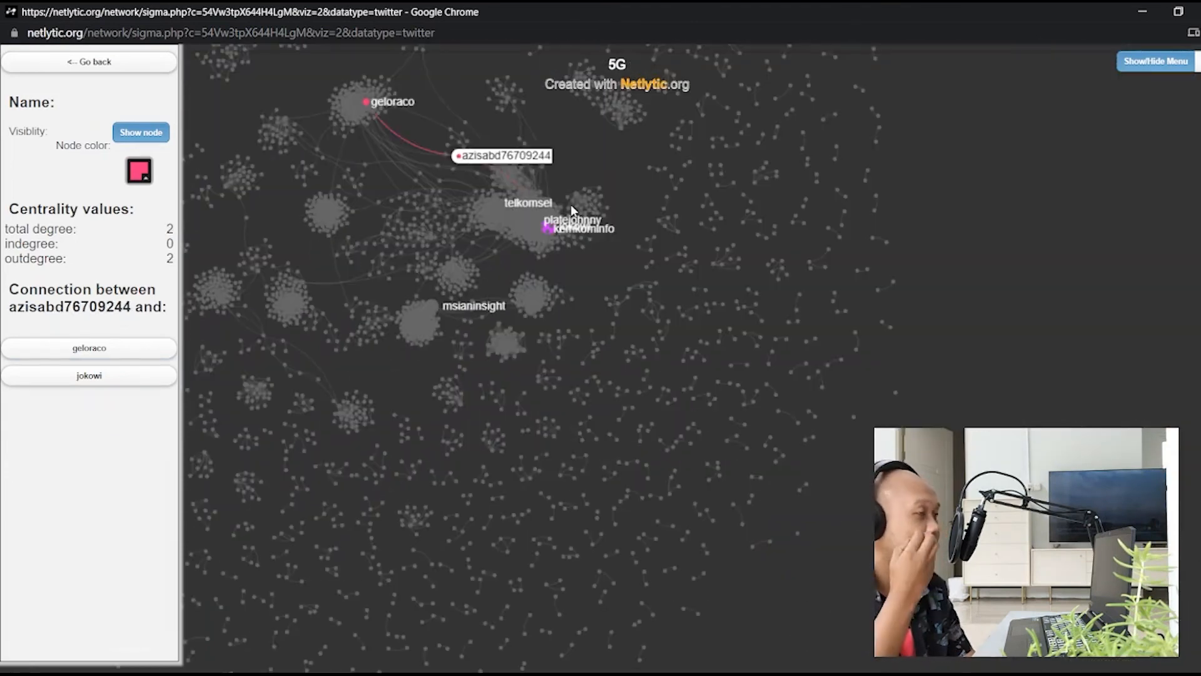